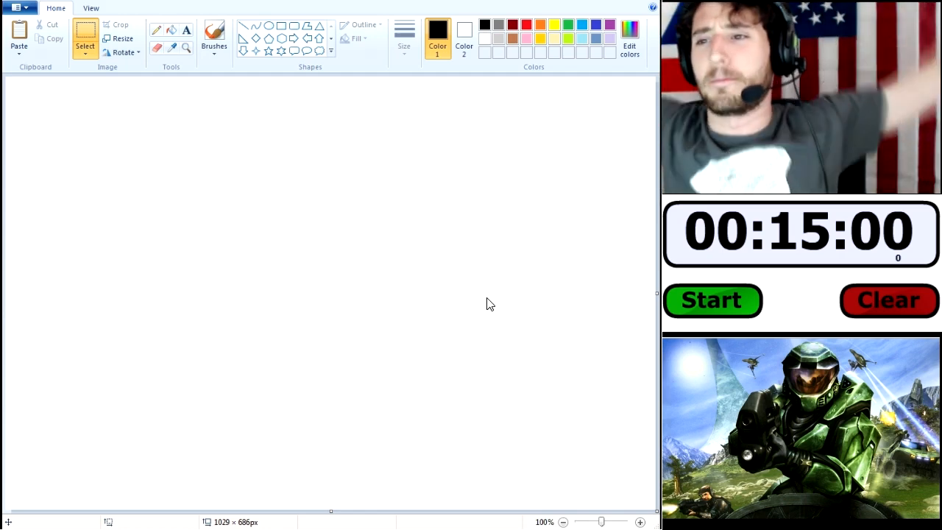
- Start the 15-minute countdown and fill the whole canvas with turquoise blue as the sky
click(703, 307)
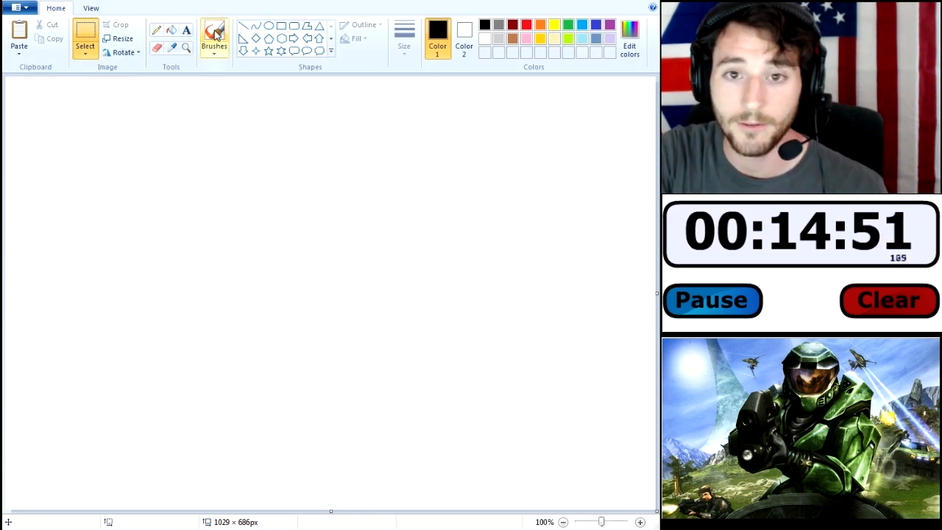
click(82, 31)
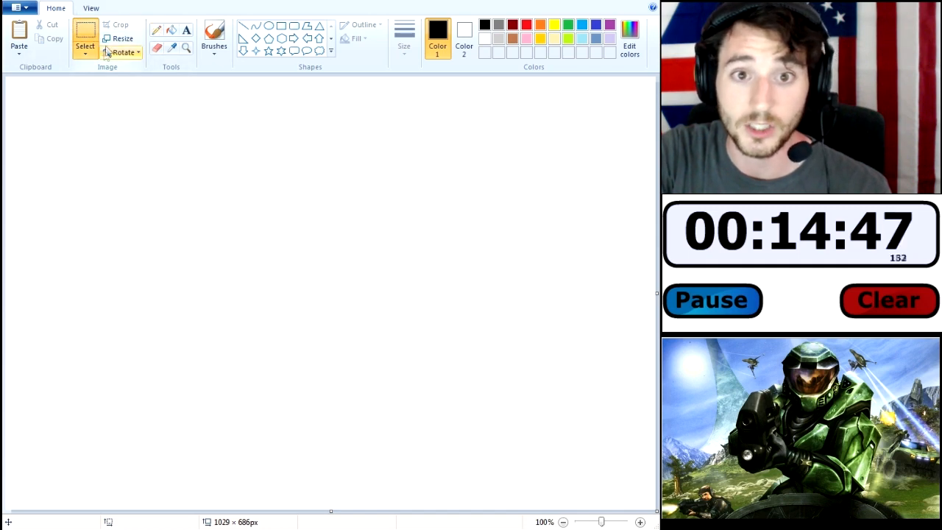
click(172, 31)
click(199, 155)
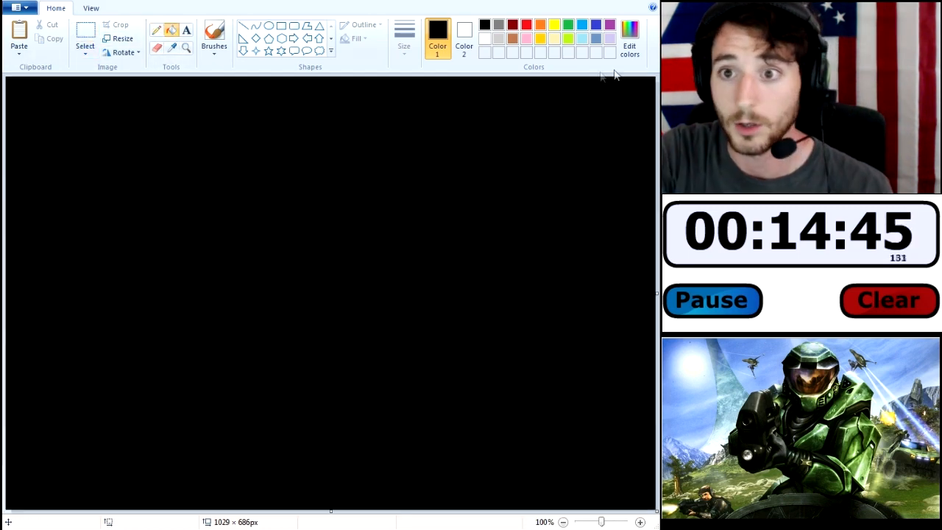
key(ctrl+z)
click(581, 38)
click(549, 125)
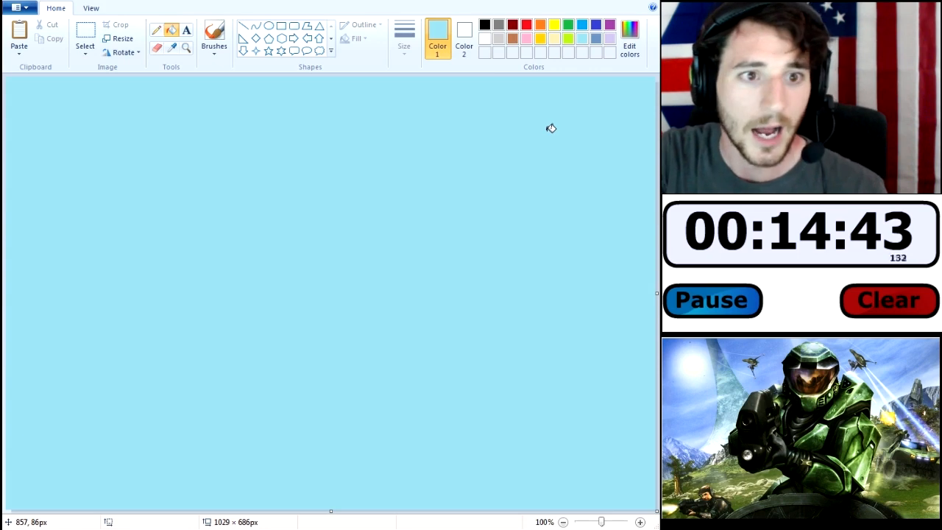
click(581, 27)
click(525, 126)
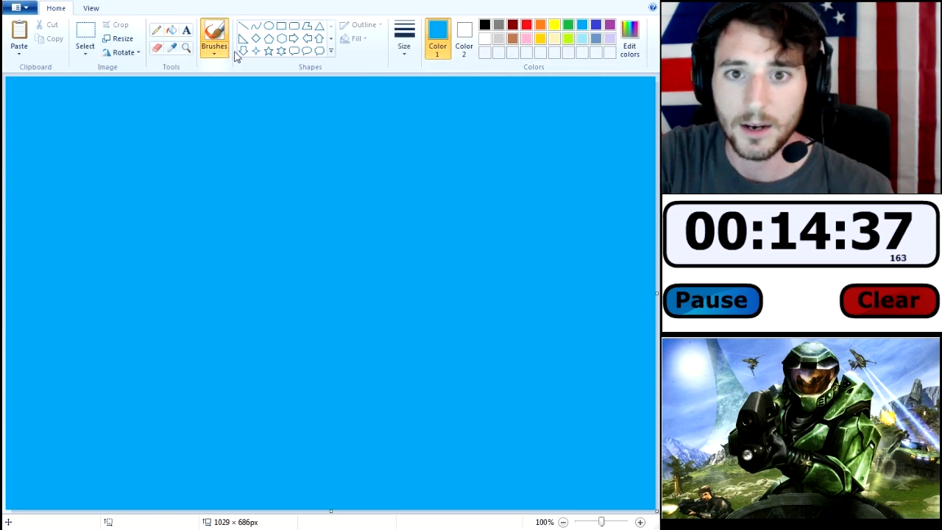
- Try to paint a green horizon band across the lower canvas with the oil brush
right_click(216, 32)
click(213, 53)
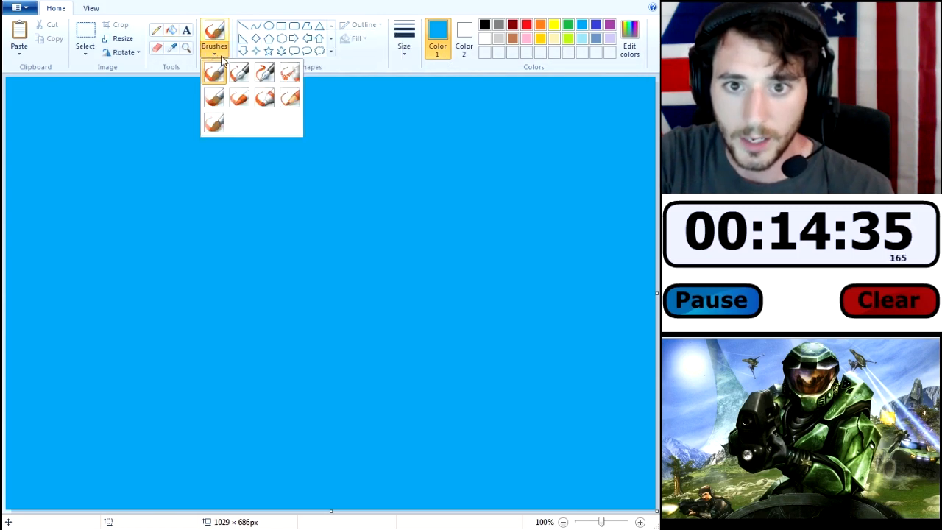
click(223, 108)
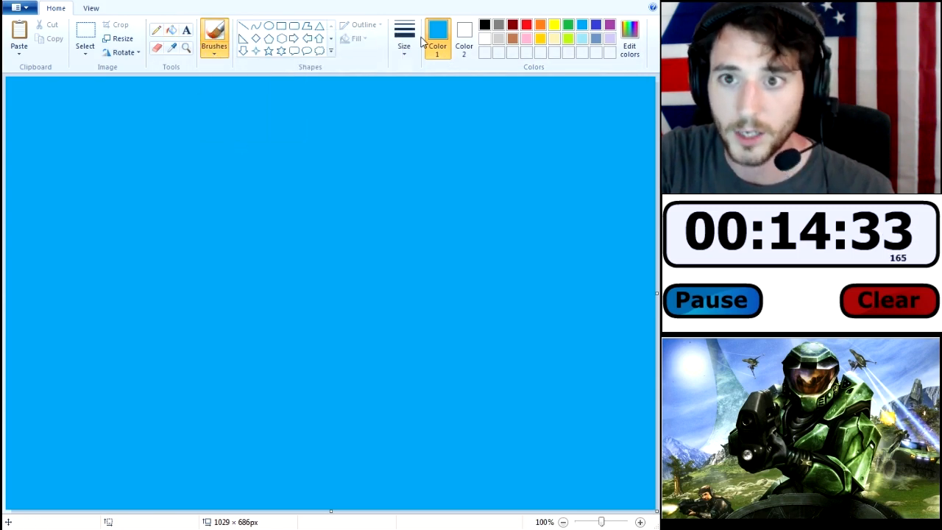
click(568, 27)
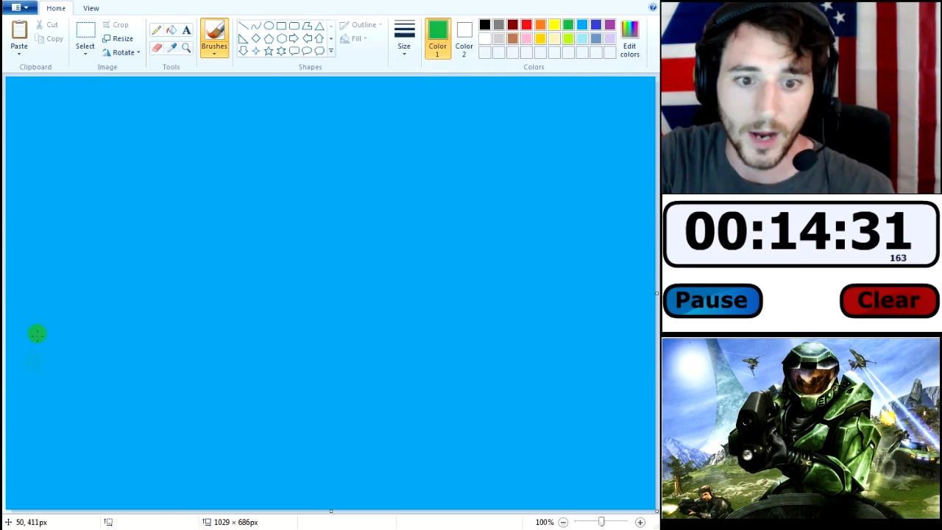
drag(309, 416, 557, 421)
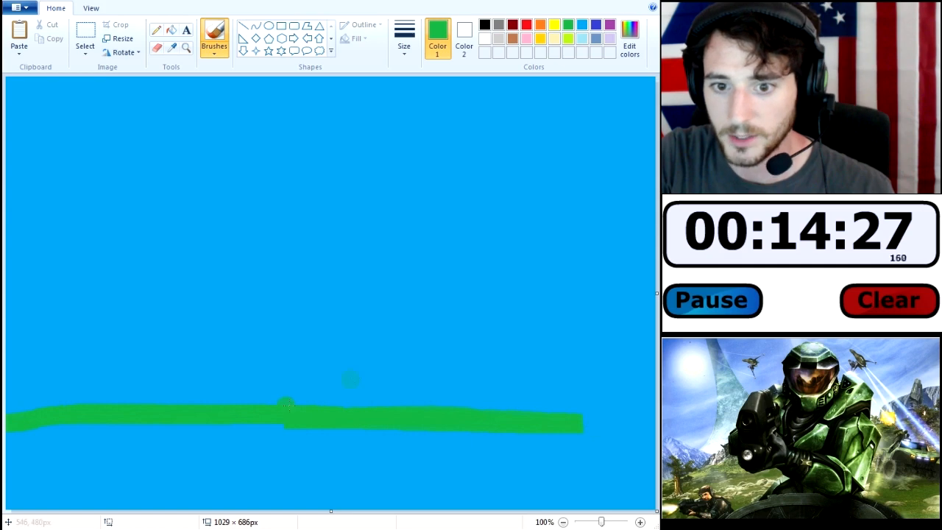
key(ctrl+z)
key(ctrl+z)
key(ctrl+z)
- Paint a green horizon band across the full width of the lower canvas with the watercolor brush
click(219, 53)
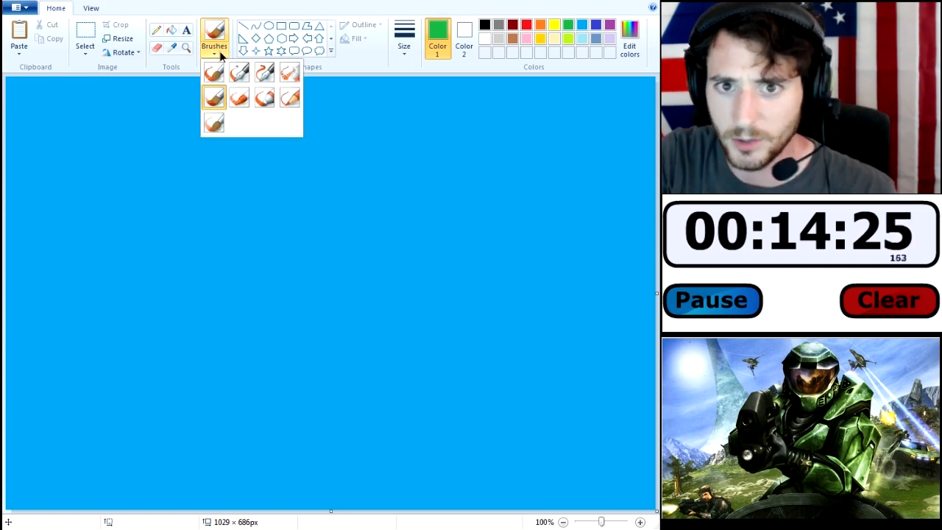
click(214, 124)
mouse_move(362, 390)
mouse_down()
mouse_move(52, 407)
mouse_move(77, 402)
mouse_up()
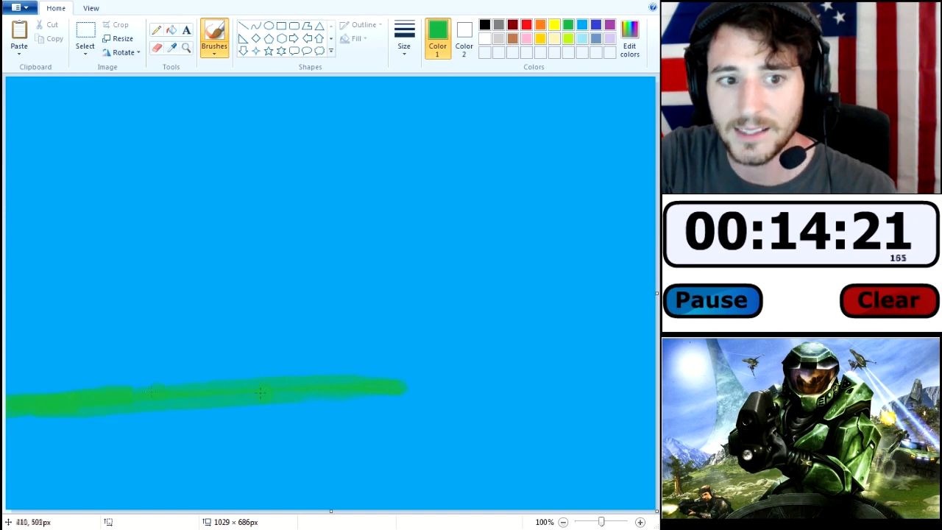
drag(450, 400, 461, 394)
drag(578, 390, 613, 395)
mouse_move(320, 394)
mouse_down()
mouse_move(145, 399)
mouse_move(221, 399)
mouse_move(195, 414)
mouse_move(64, 401)
mouse_move(45, 420)
mouse_up()
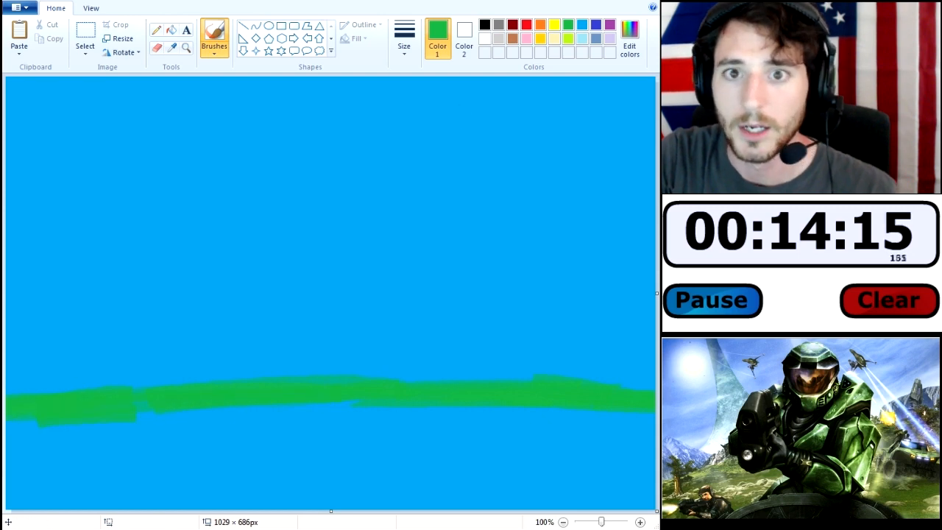
- Fill the area below the horizon with green and brush over the blue gaps along the seam
click(171, 30)
click(384, 440)
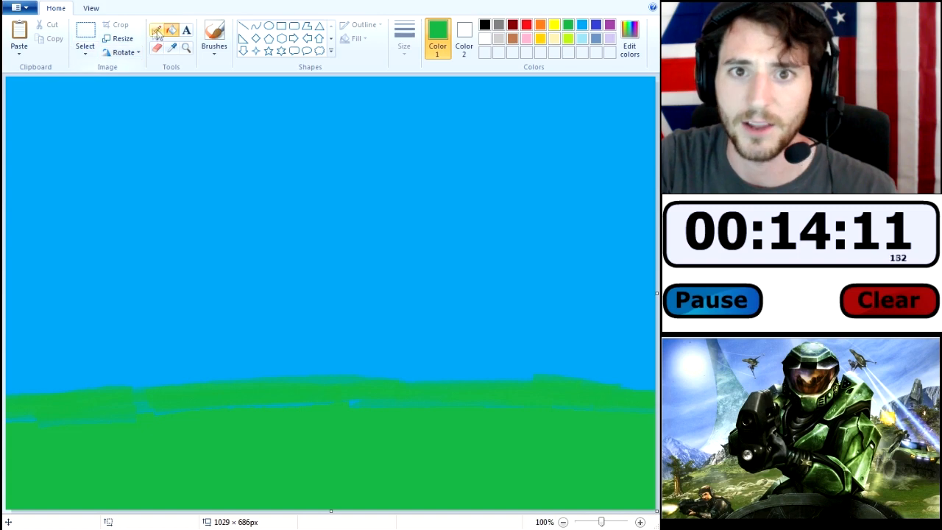
click(214, 33)
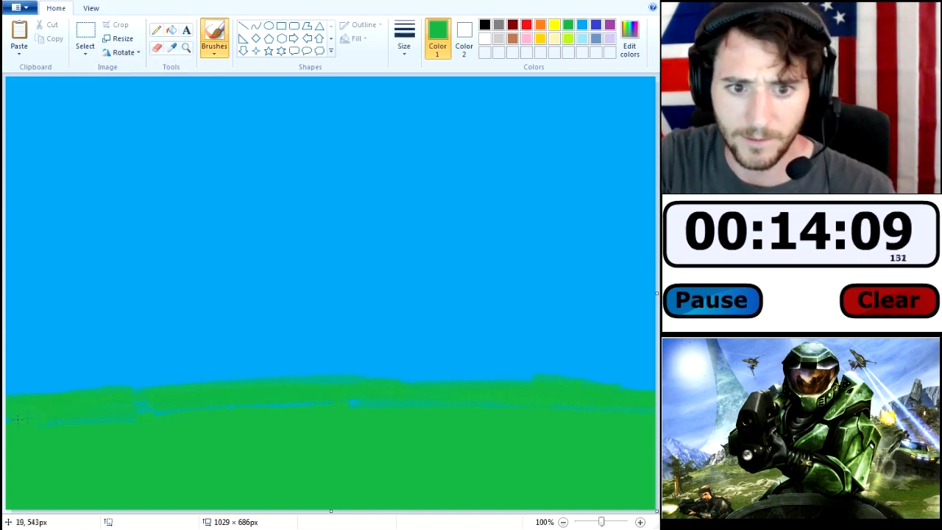
drag(30, 420, 181, 407)
mouse_move(371, 401)
mouse_down()
mouse_move(334, 405)
mouse_move(526, 402)
mouse_up()
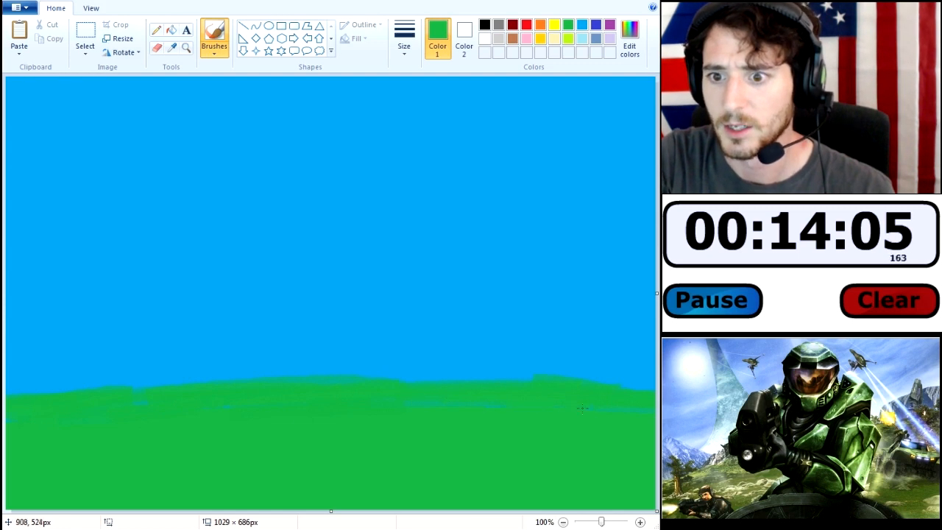
- Paint a light turquoise column on the left of the sky, from the canvas top to the horizon, widening toward its base
click(582, 40)
mouse_move(159, 90)
mouse_down()
mouse_move(172, 112)
mouse_move(182, 212)
mouse_up()
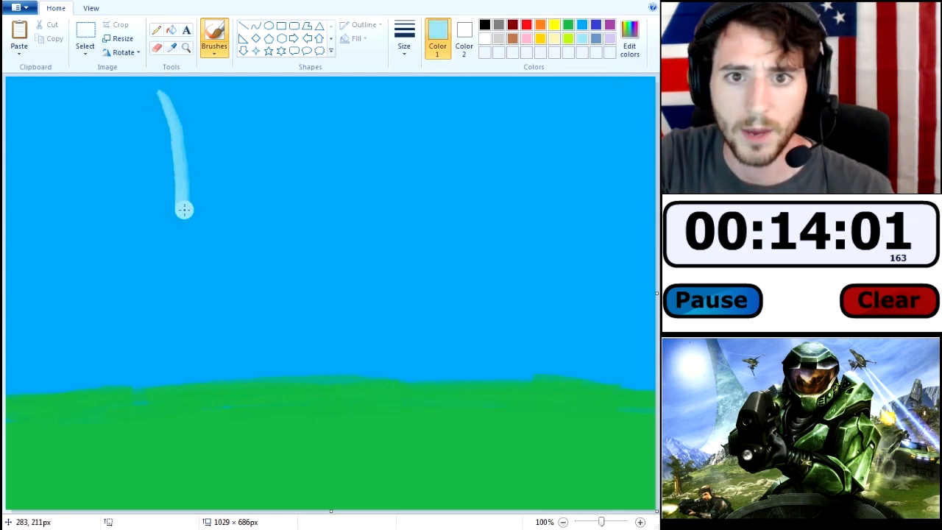
key(ctrl+z)
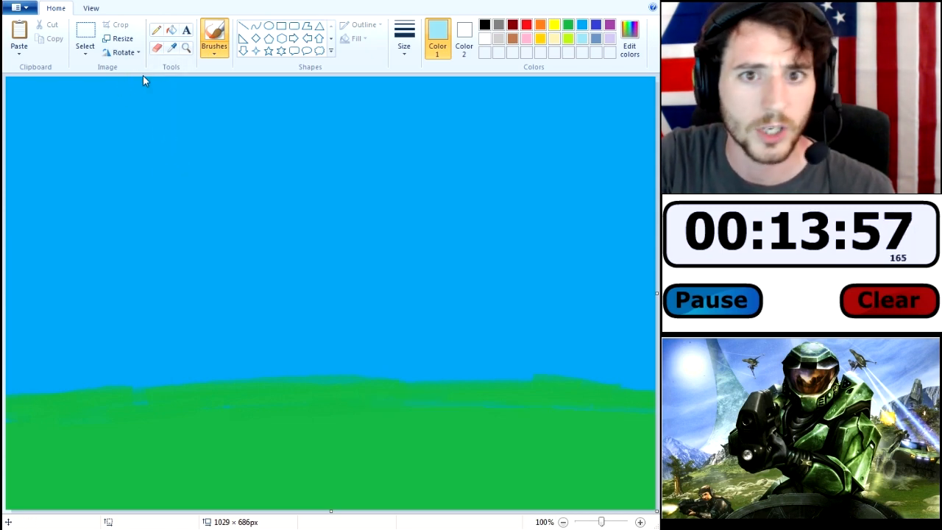
mouse_move(143, 84)
mouse_down()
mouse_move(160, 243)
mouse_move(113, 395)
mouse_up()
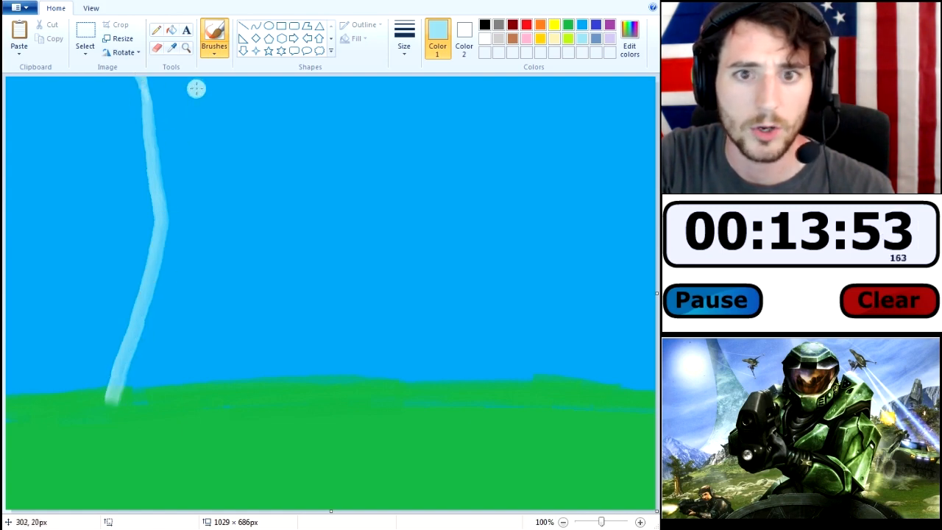
mouse_move(191, 83)
mouse_down()
mouse_move(222, 246)
mouse_move(288, 384)
mouse_up()
mouse_move(162, 84)
mouse_down()
mouse_move(165, 157)
mouse_move(168, 121)
mouse_move(152, 91)
mouse_move(162, 92)
mouse_move(180, 169)
mouse_move(171, 101)
mouse_move(185, 262)
mouse_move(167, 172)
mouse_move(189, 355)
mouse_move(171, 197)
mouse_move(167, 296)
mouse_move(148, 361)
mouse_move(131, 381)
mouse_move(148, 397)
mouse_move(148, 366)
mouse_move(168, 396)
mouse_move(164, 376)
mouse_move(188, 339)
mouse_move(195, 297)
mouse_move(189, 273)
mouse_move(234, 401)
mouse_move(233, 348)
mouse_move(211, 318)
mouse_move(259, 399)
mouse_move(237, 317)
mouse_move(265, 379)
mouse_move(200, 237)
mouse_move(205, 246)
mouse_move(185, 89)
mouse_move(201, 214)
mouse_move(190, 189)
mouse_move(180, 274)
mouse_move(181, 189)
mouse_move(224, 350)
mouse_up()
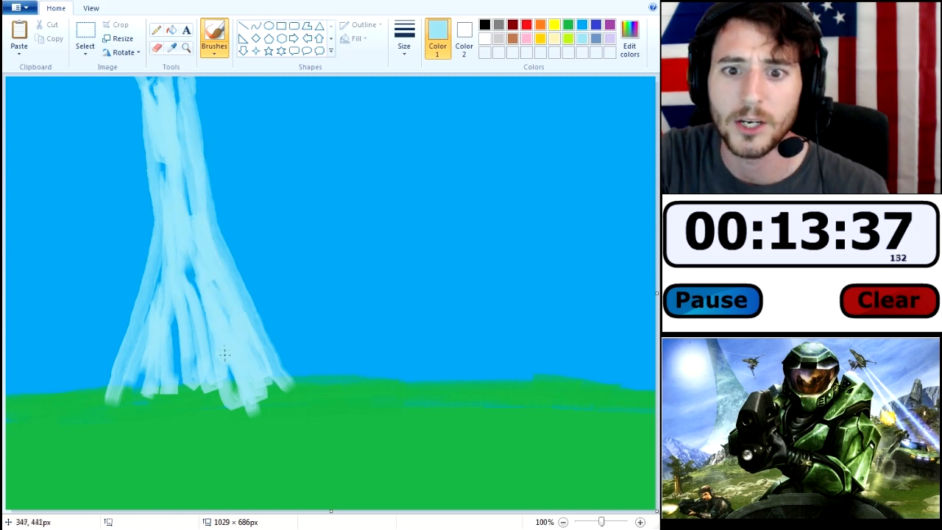
mouse_move(122, 388)
mouse_down()
mouse_move(168, 392)
mouse_move(147, 368)
mouse_move(156, 381)
mouse_move(162, 295)
mouse_move(193, 357)
mouse_move(175, 368)
mouse_move(193, 254)
mouse_move(185, 88)
mouse_move(180, 183)
mouse_move(159, 103)
mouse_move(179, 182)
mouse_up()
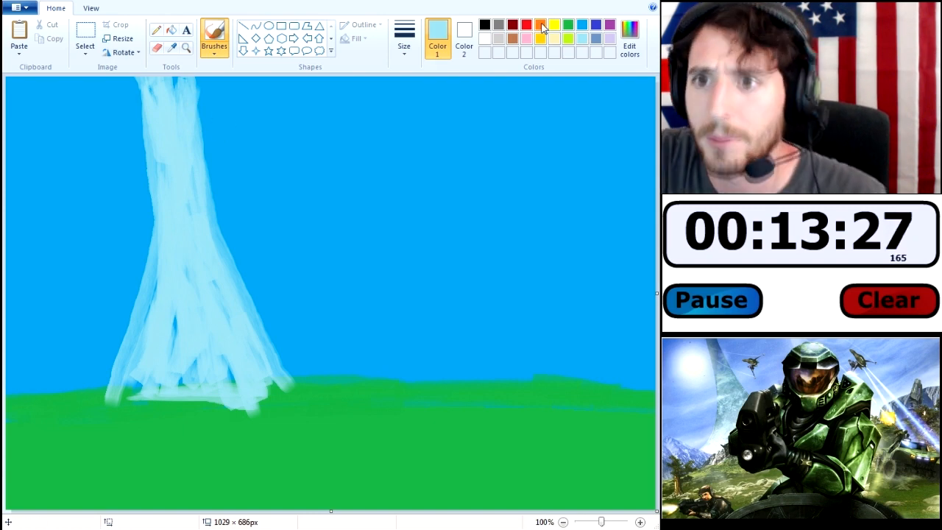
- Set the drawing color to the dark green basic color (red 0, green 64, blue 0) and switch to the regular brush
click(629, 39)
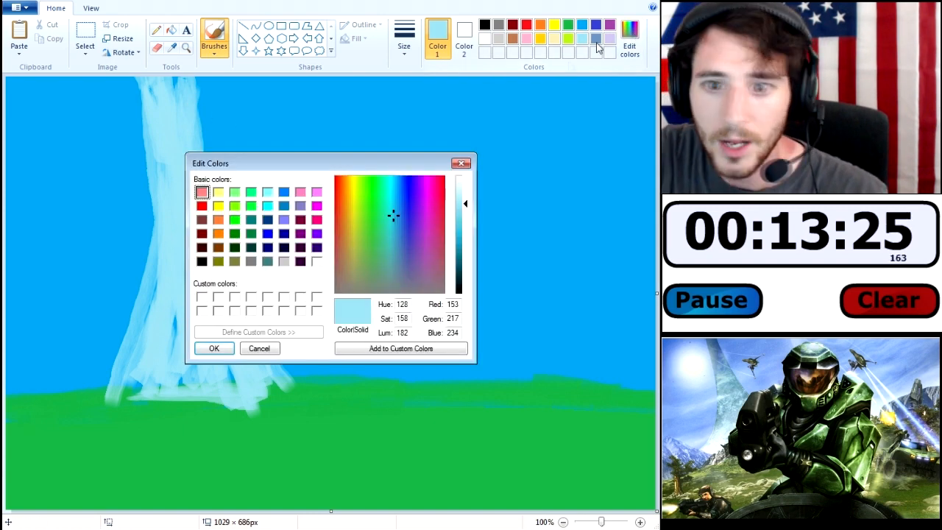
click(234, 247)
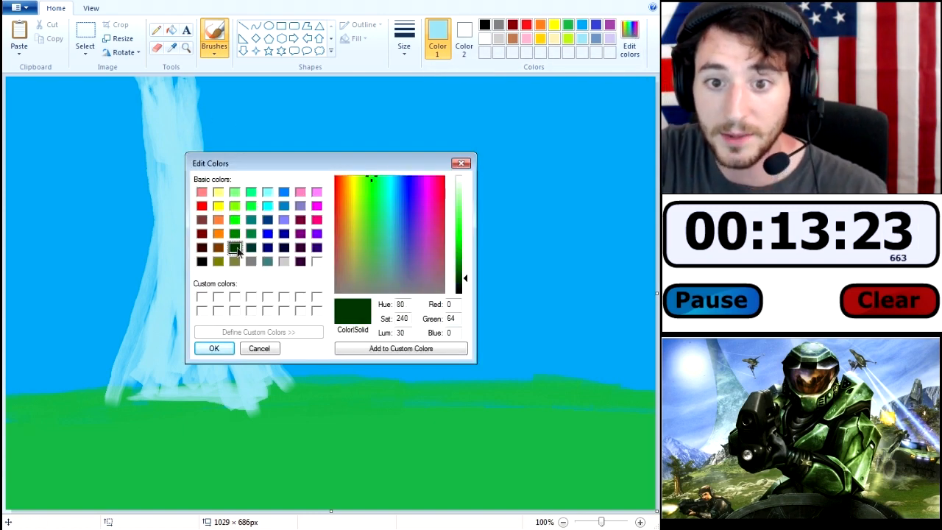
click(218, 349)
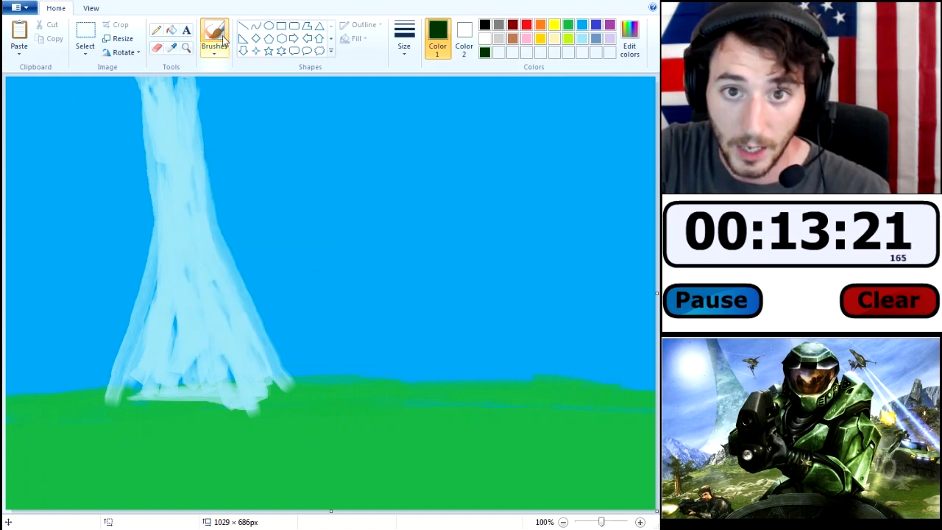
click(219, 33)
click(214, 51)
click(216, 75)
- Draw a closed angular helmet outline in dark green in the upper sky, to the right of the column
mouse_move(357, 157)
mouse_down()
mouse_move(315, 185)
mouse_move(368, 176)
mouse_up()
key(ctrl+z)
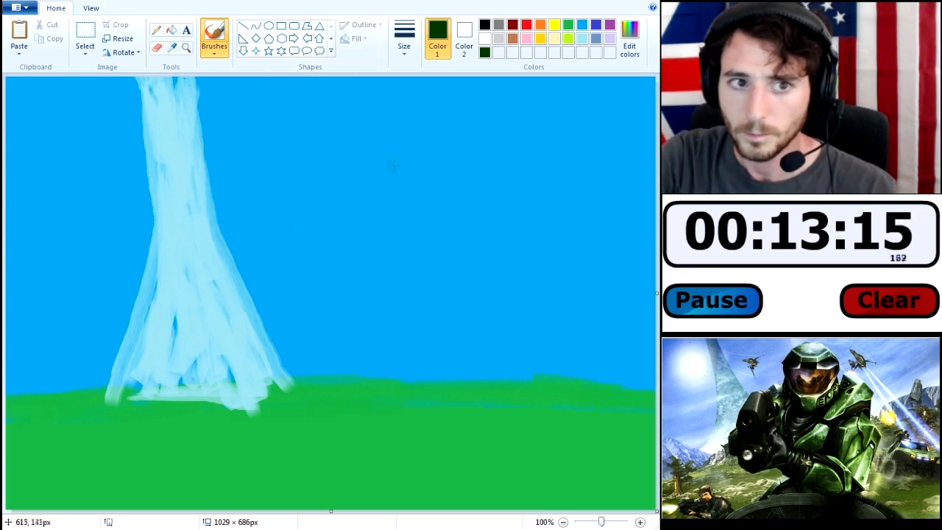
mouse_move(382, 121)
mouse_down()
mouse_move(359, 136)
mouse_move(421, 124)
mouse_move(453, 160)
mouse_move(457, 187)
mouse_move(432, 213)
mouse_move(369, 229)
mouse_move(414, 229)
mouse_up()
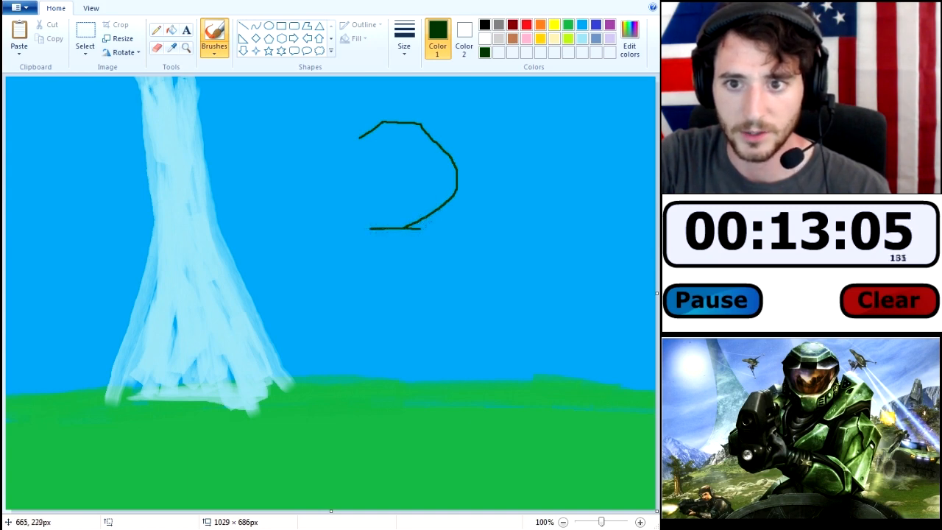
key(ctrl+z)
key(ctrl+z)
mouse_move(451, 164)
mouse_down()
mouse_move(429, 218)
mouse_move(369, 219)
mouse_move(332, 197)
mouse_move(319, 155)
mouse_up()
key(ctrl+z)
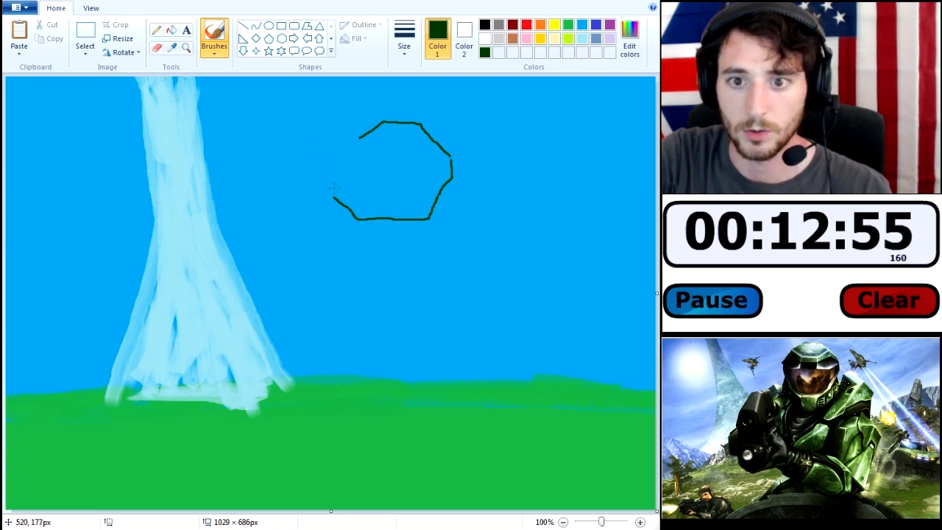
mouse_move(328, 168)
mouse_down()
mouse_move(324, 156)
mouse_move(375, 125)
mouse_up()
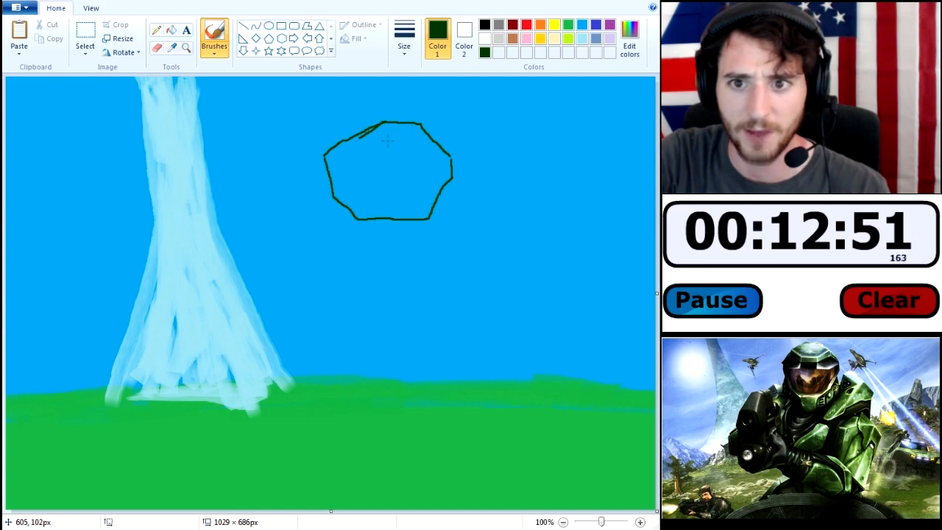
- Add two curved dark green brow lines across the helmet and black angular visor edges beneath them on both sides
mouse_move(369, 154)
mouse_down()
mouse_move(403, 159)
mouse_move(433, 142)
mouse_up()
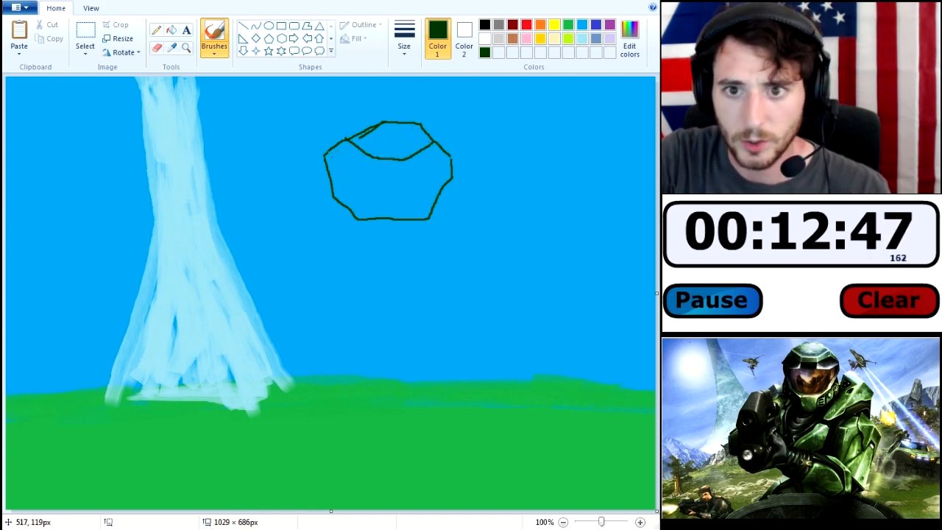
mouse_move(355, 154)
mouse_down()
mouse_move(406, 168)
mouse_move(450, 153)
mouse_up()
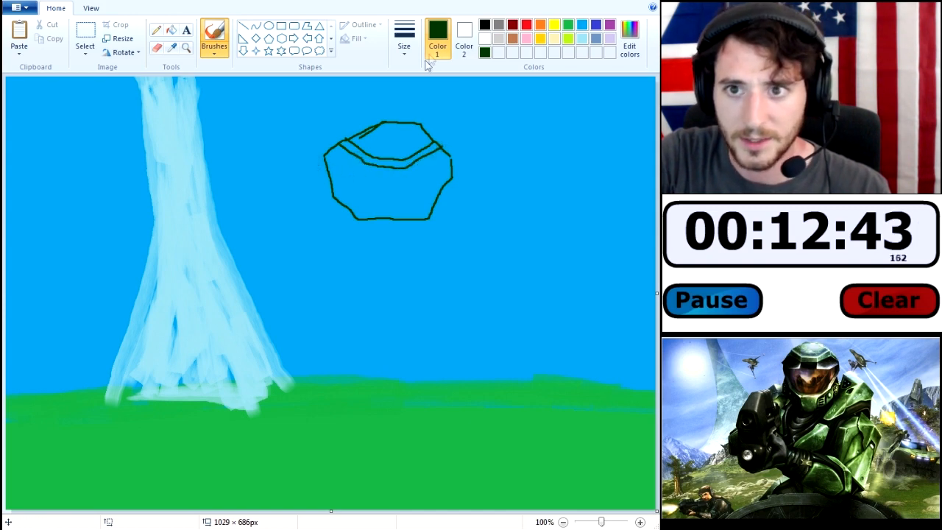
click(484, 25)
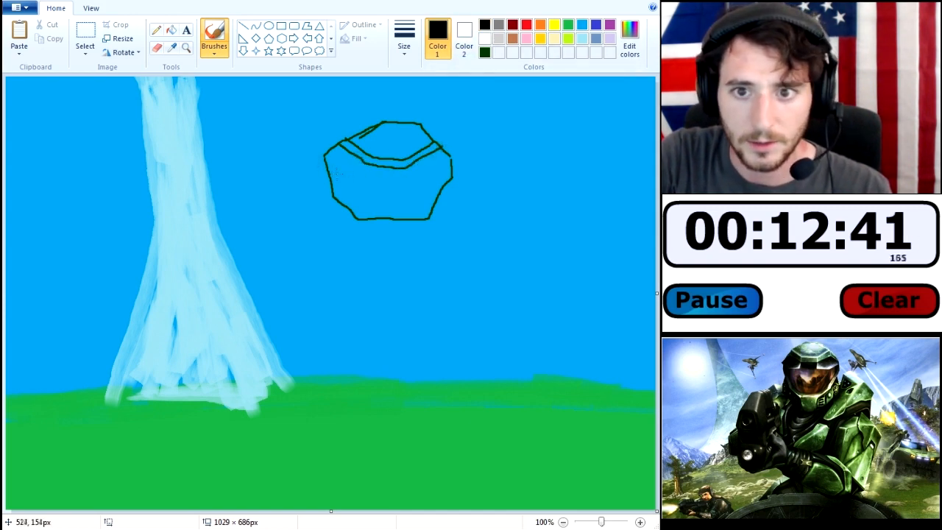
mouse_move(338, 179)
mouse_down()
mouse_move(372, 185)
mouse_move(376, 168)
mouse_move(403, 185)
mouse_move(428, 183)
mouse_move(457, 163)
mouse_up()
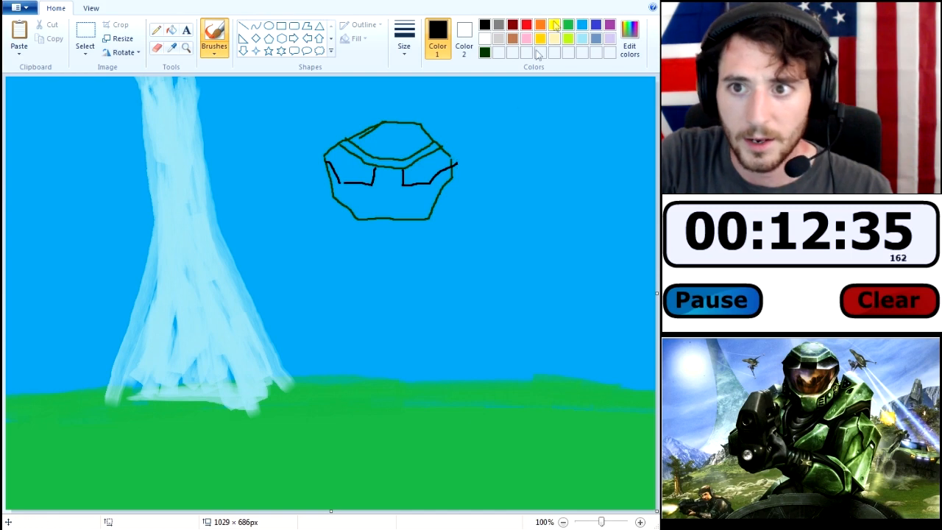
- Try to fill the helmet's face area below the brow lines with orange
click(540, 24)
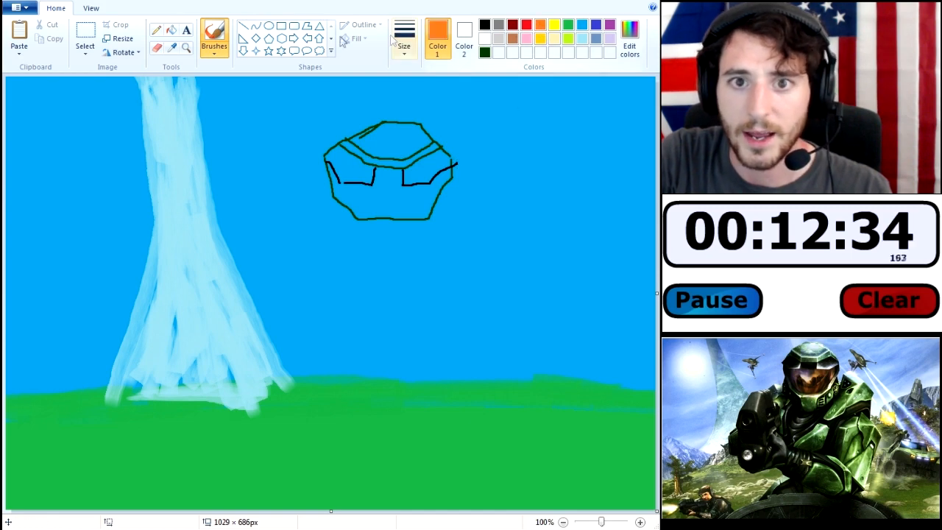
click(171, 29)
click(386, 190)
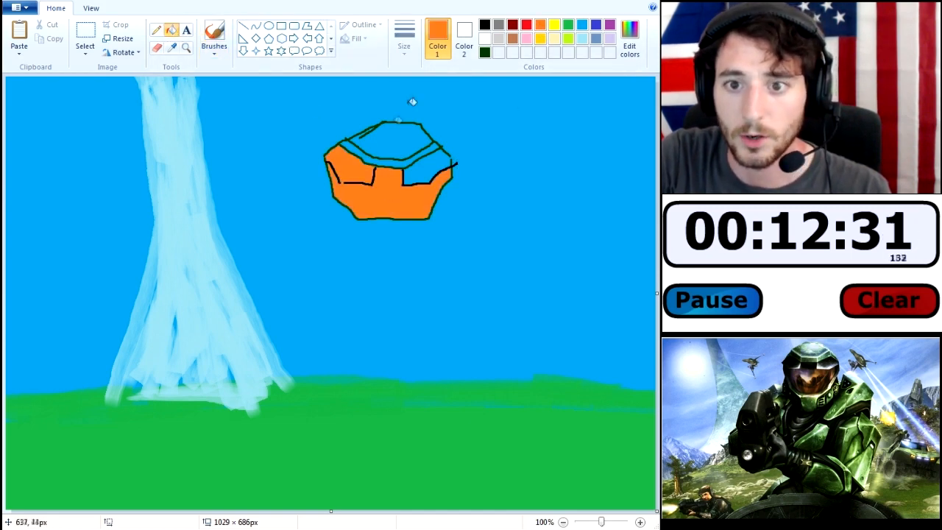
key(ctrl+z)
- Close the gap in the left visor edge with the black brush and fill the visor area with orange
click(484, 24)
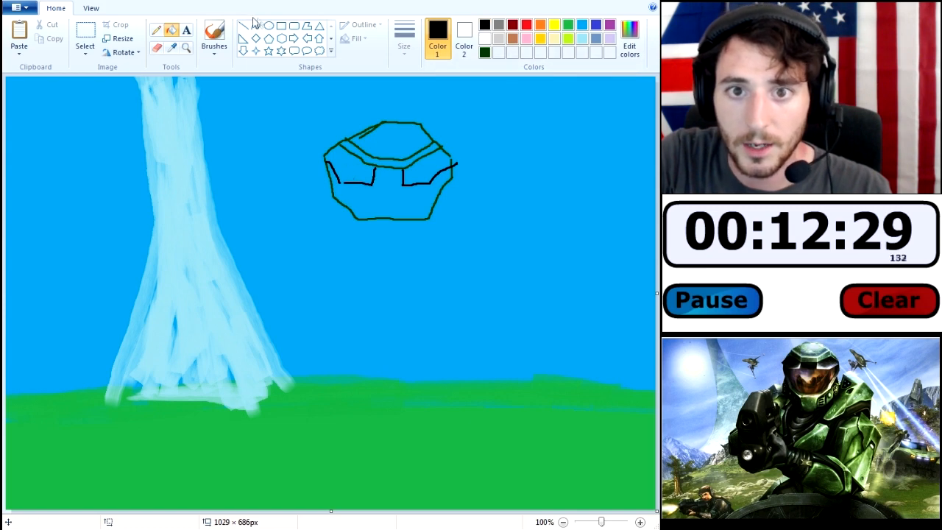
click(214, 33)
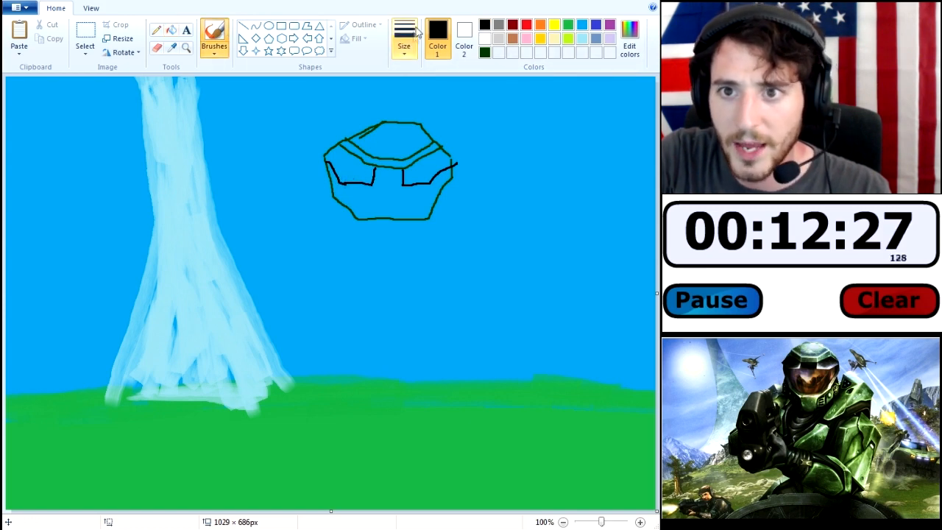
click(171, 30)
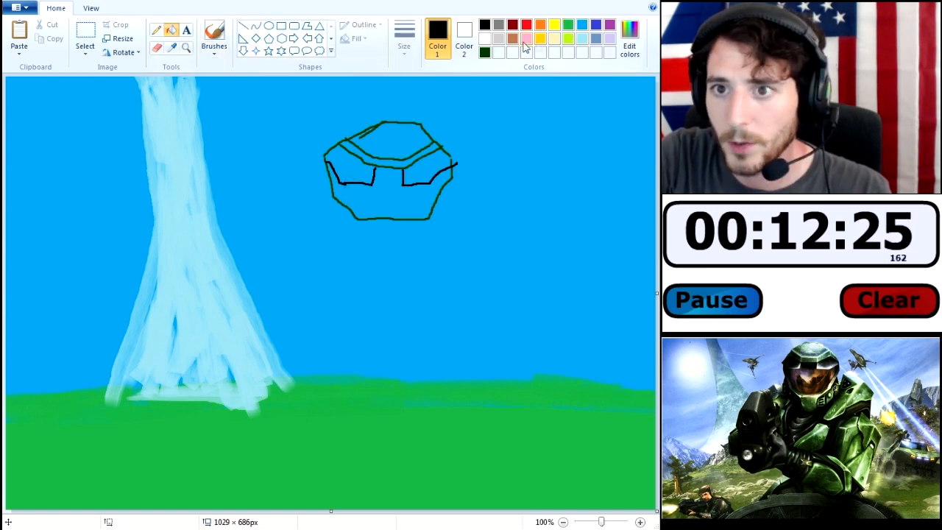
click(540, 24)
click(386, 200)
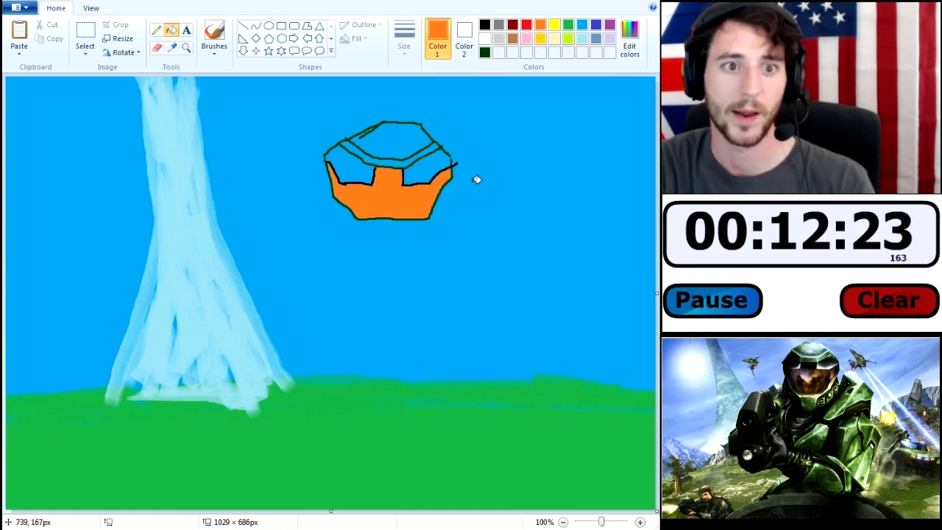
- Mix a dark green (red 0, green 81, blue 0) and fill the helmet's crown and the brow band below it
click(484, 52)
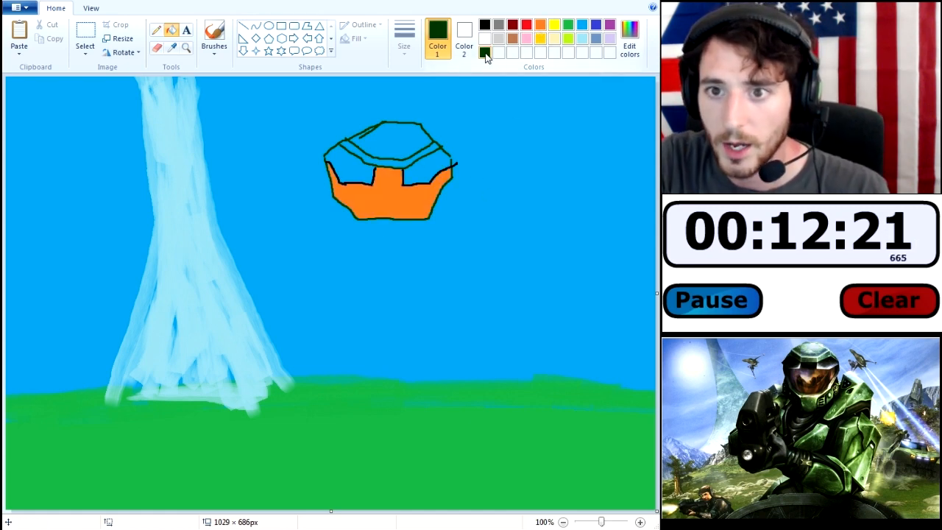
click(629, 39)
click(468, 276)
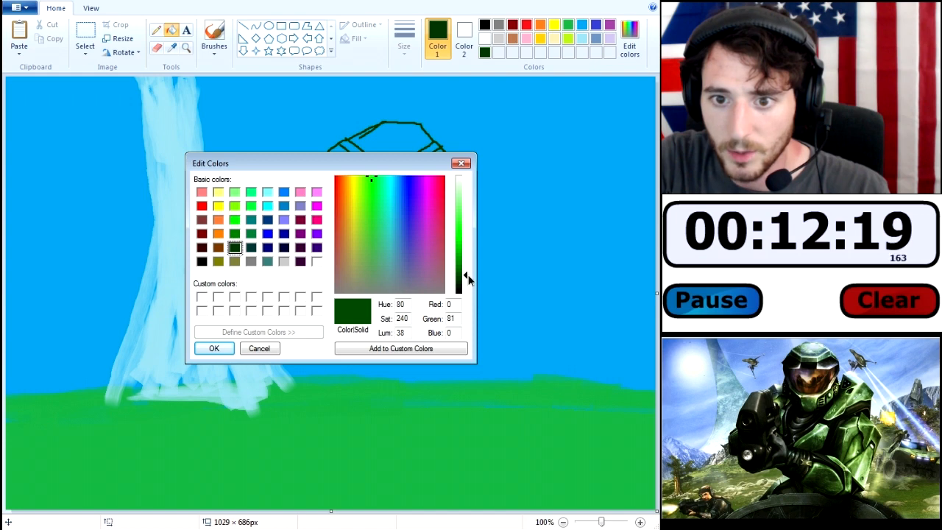
click(213, 348)
click(390, 141)
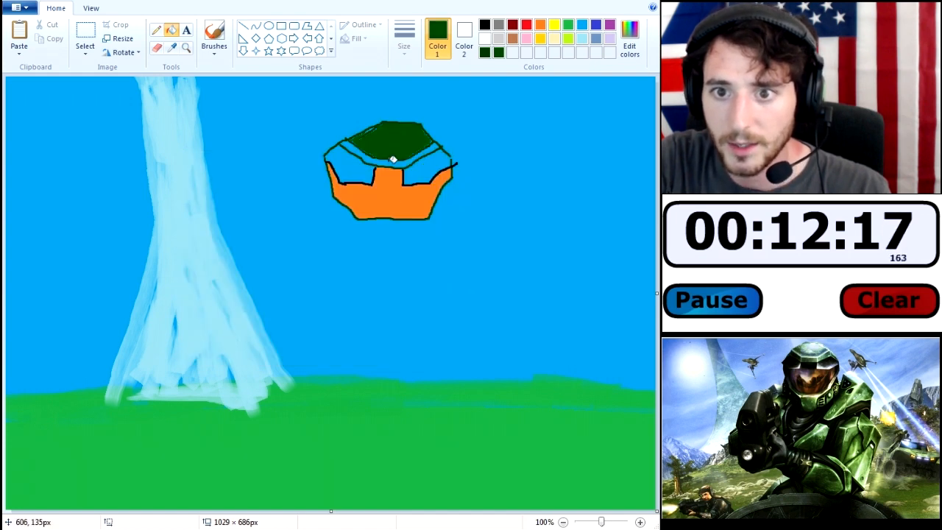
click(394, 156)
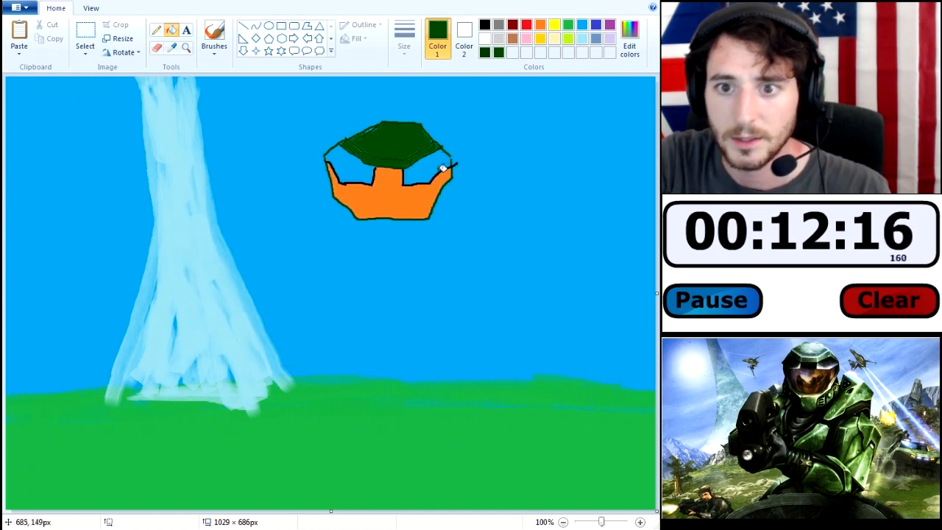
- Mix a darker green (red 0, green 36, blue 0) and fill the left recess between the brow and the visor
click(629, 39)
drag(462, 274, 468, 287)
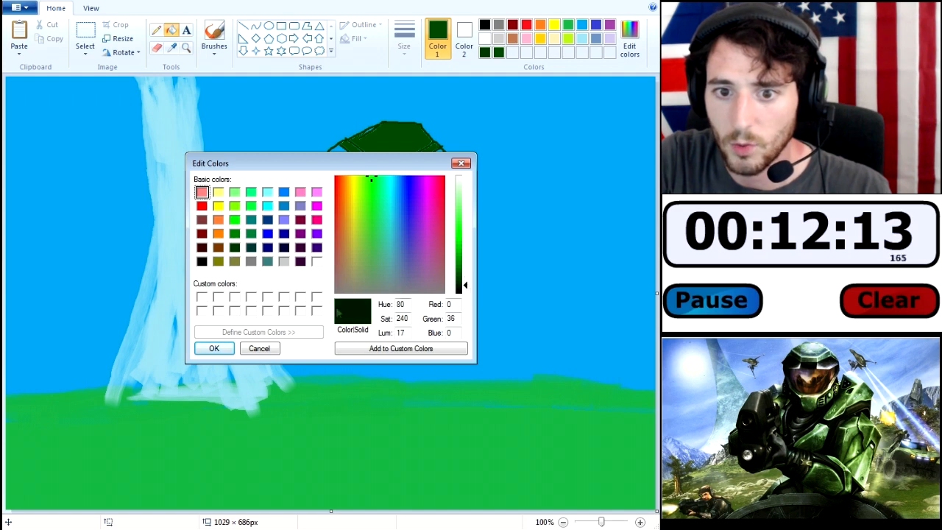
click(214, 349)
click(364, 171)
- Undo the fill that spilled into the sky, then patch the helmet's right edge and fill the right recess with the darkest green
click(502, 170)
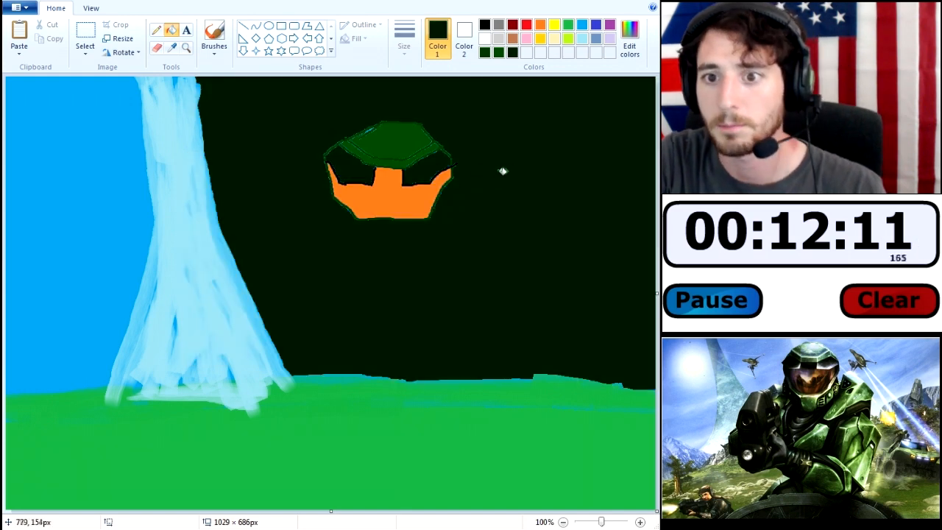
key(ctrl+z)
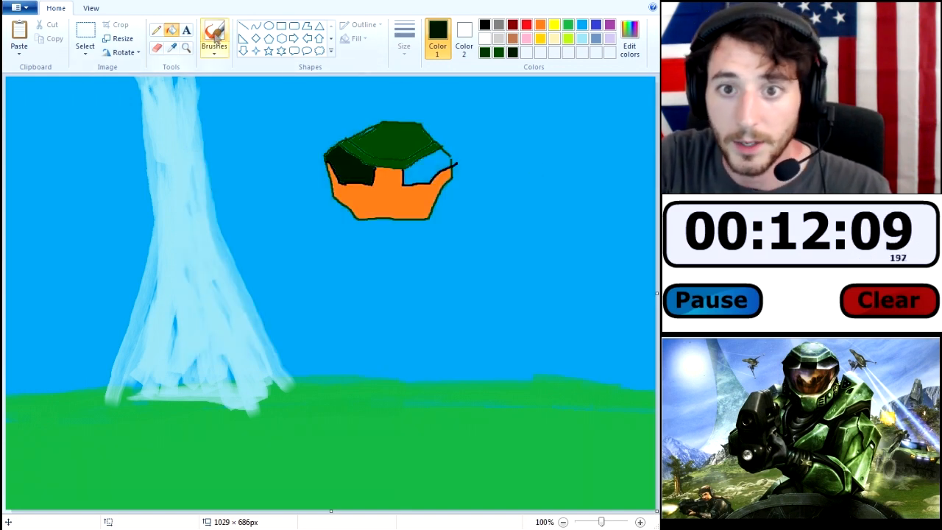
click(214, 36)
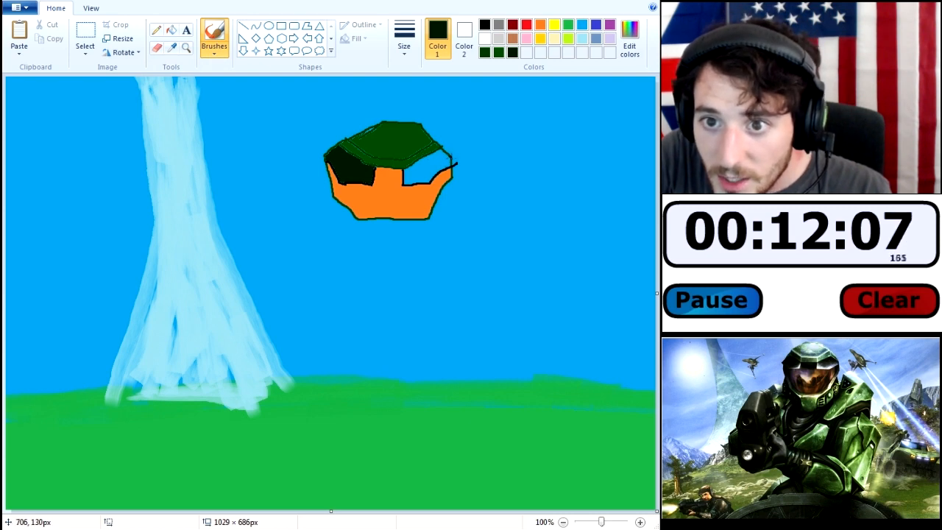
click(170, 29)
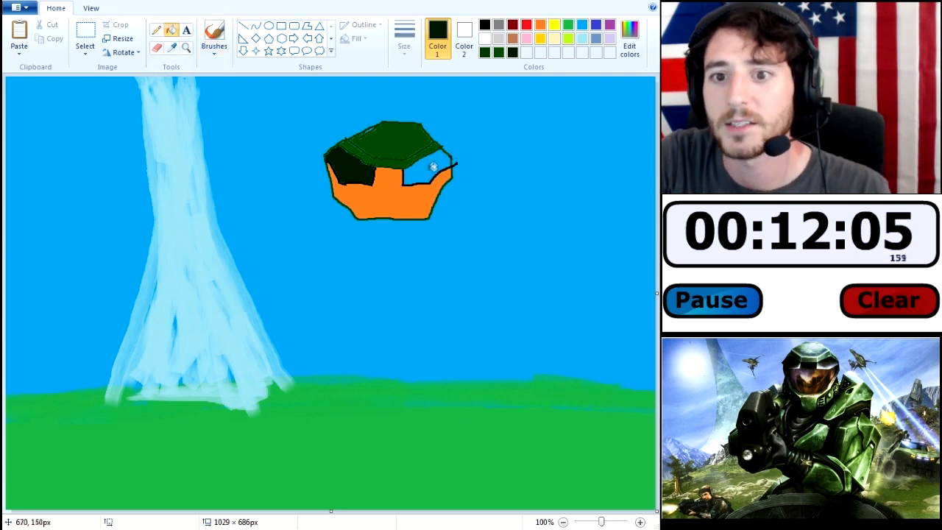
click(429, 171)
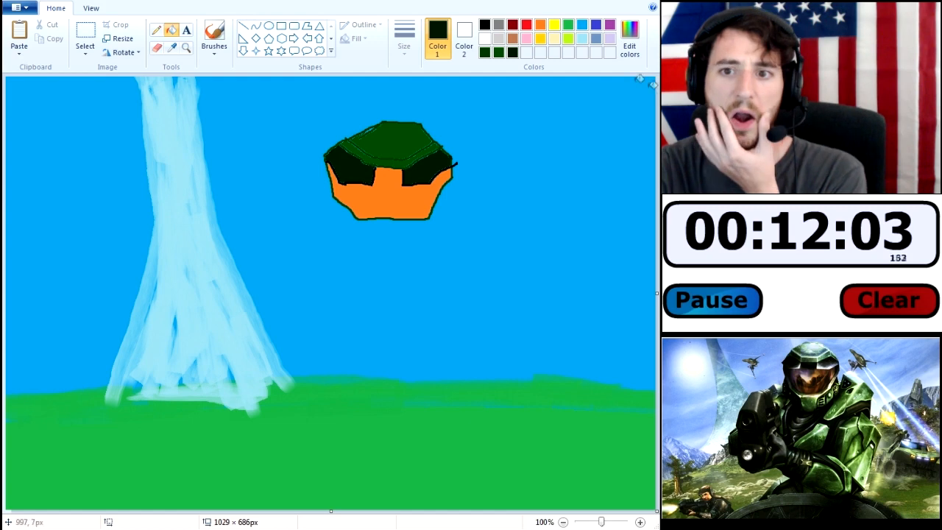
- Outline the helmet's lower shell in the medium dark green, from both brow ends down around the chin, redrawing the right side once
click(498, 52)
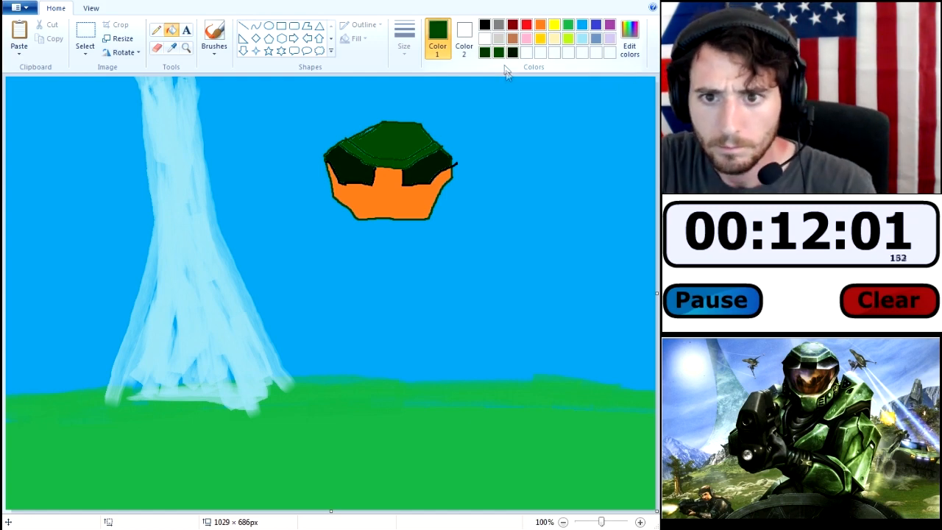
click(220, 39)
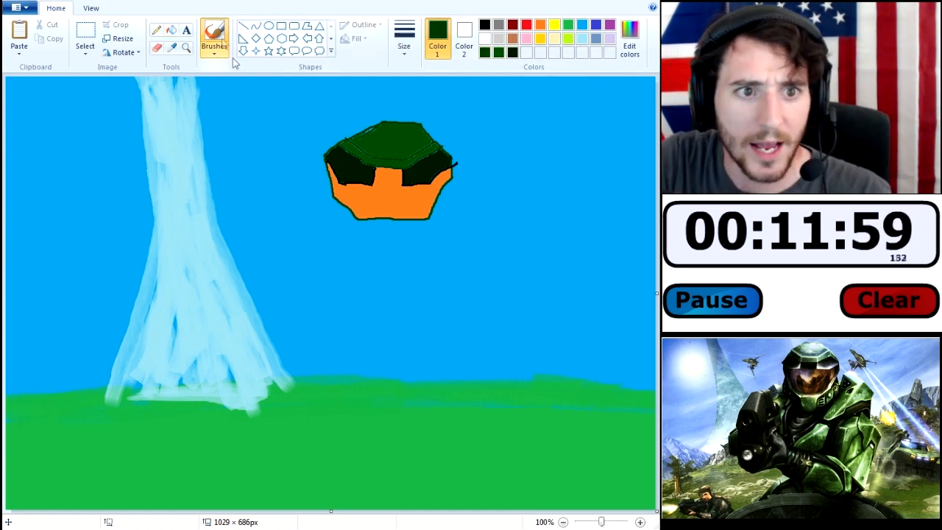
mouse_move(324, 160)
mouse_down()
mouse_move(323, 239)
mouse_move(376, 268)
mouse_move(436, 266)
mouse_up()
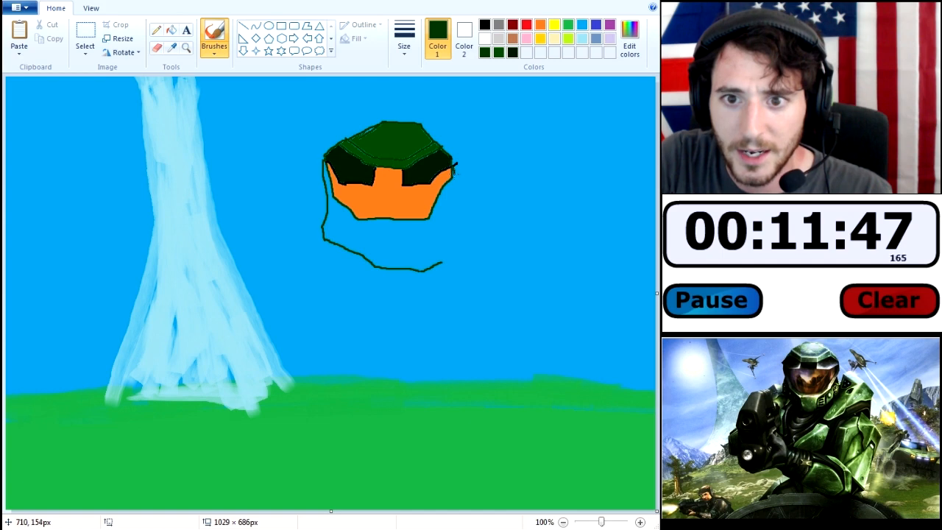
drag(455, 174, 457, 207)
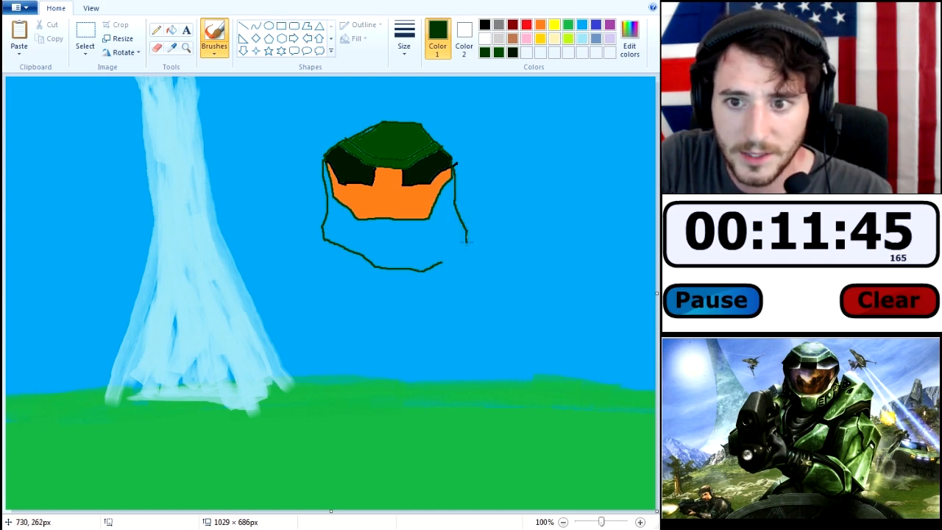
drag(464, 250, 433, 266)
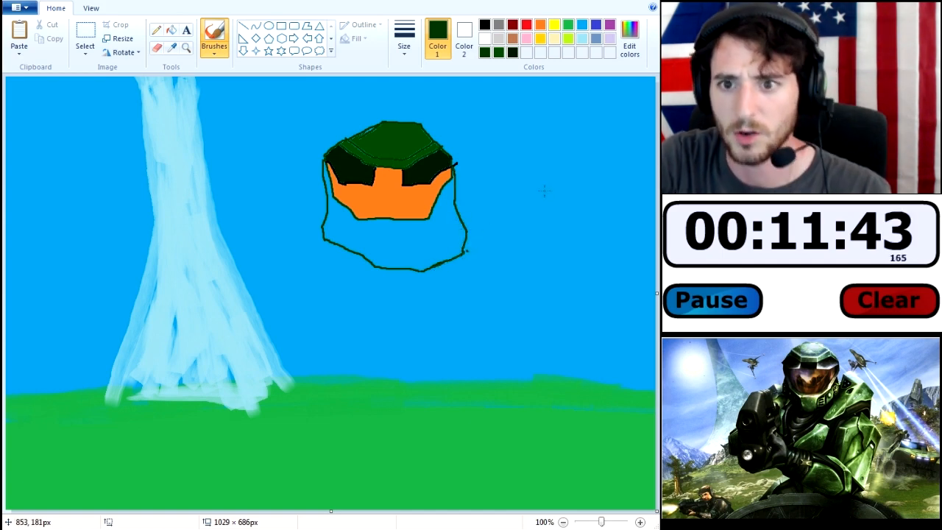
key(ctrl+z)
mouse_move(450, 162)
mouse_down()
mouse_move(458, 237)
mouse_move(435, 261)
mouse_up()
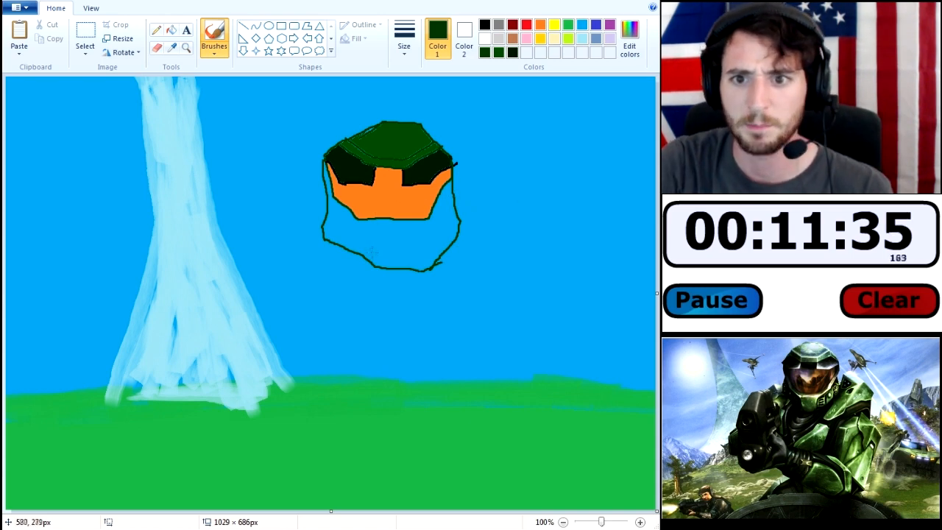
- Draw angled jaw panel lines and short vent marks on both sides of the lower shell, plus a small oval on the right cheek
drag(330, 219, 373, 262)
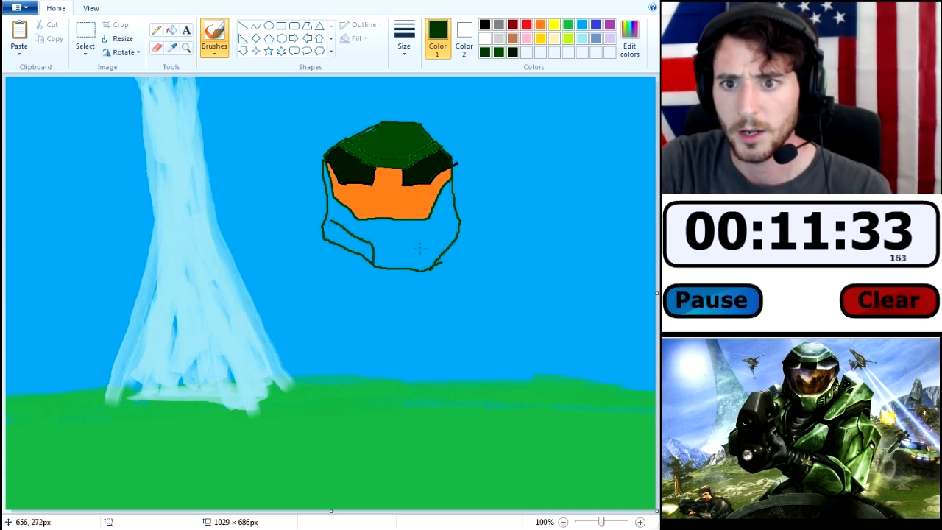
drag(419, 243, 419, 262)
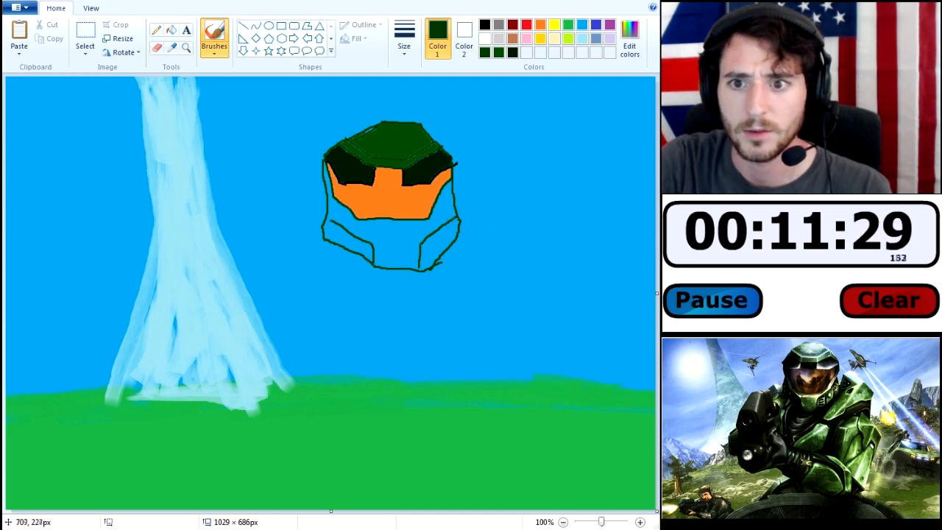
key(ctrl+z)
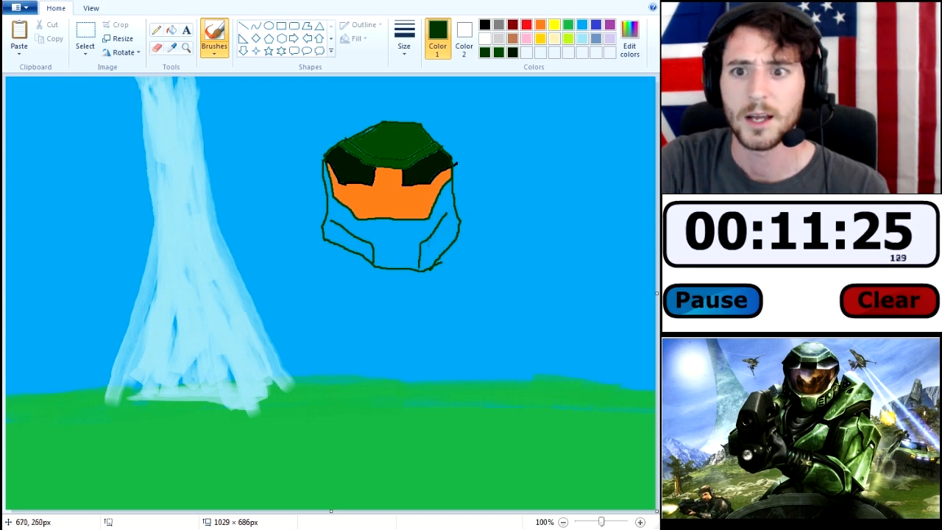
drag(430, 246, 438, 248)
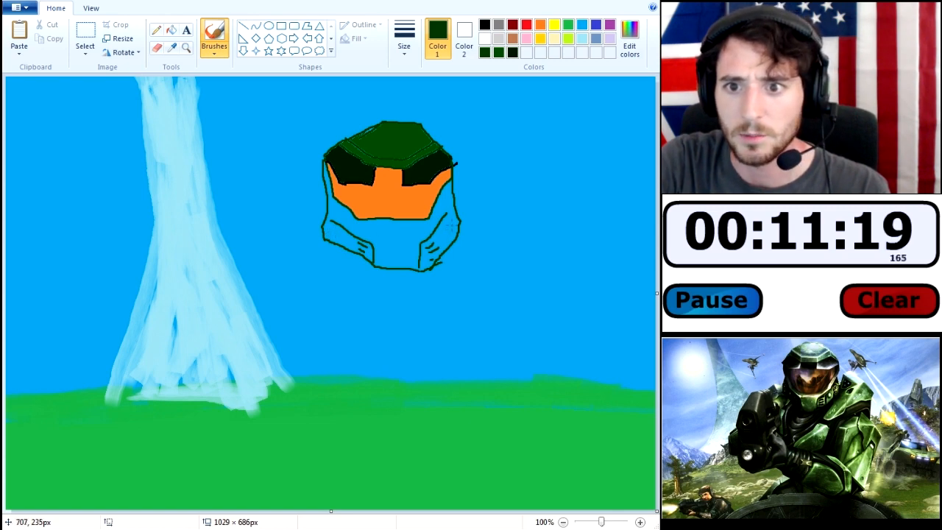
drag(451, 226, 449, 239)
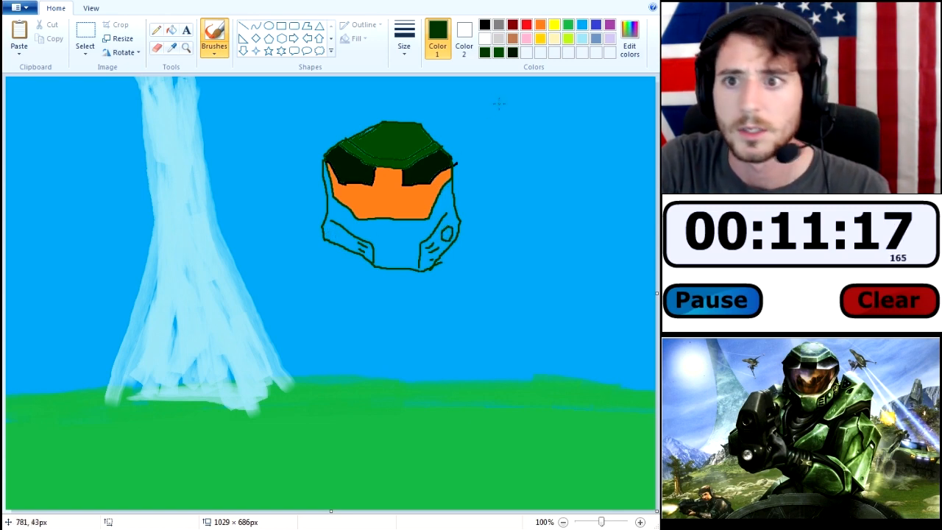
- Fill the helmet's lower shell and the small cheek oval with the same dark green as the outline
click(170, 30)
click(402, 244)
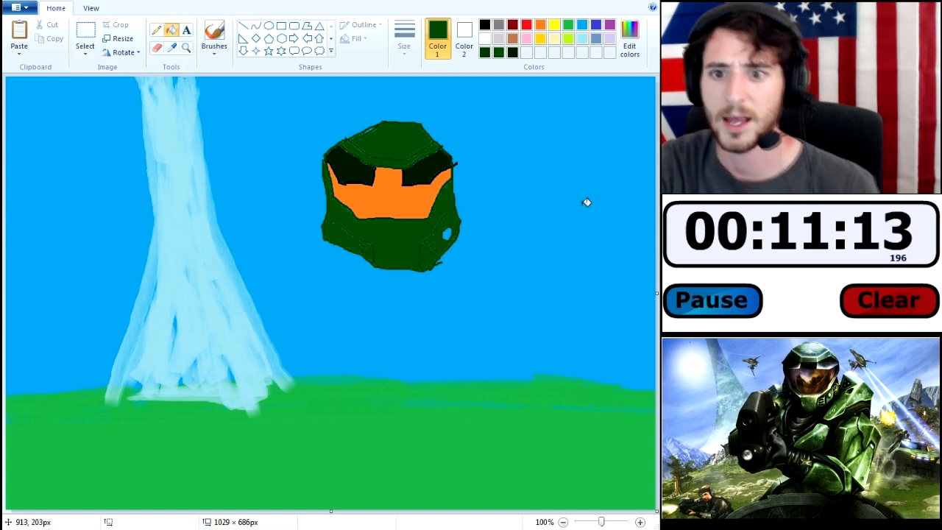
click(450, 232)
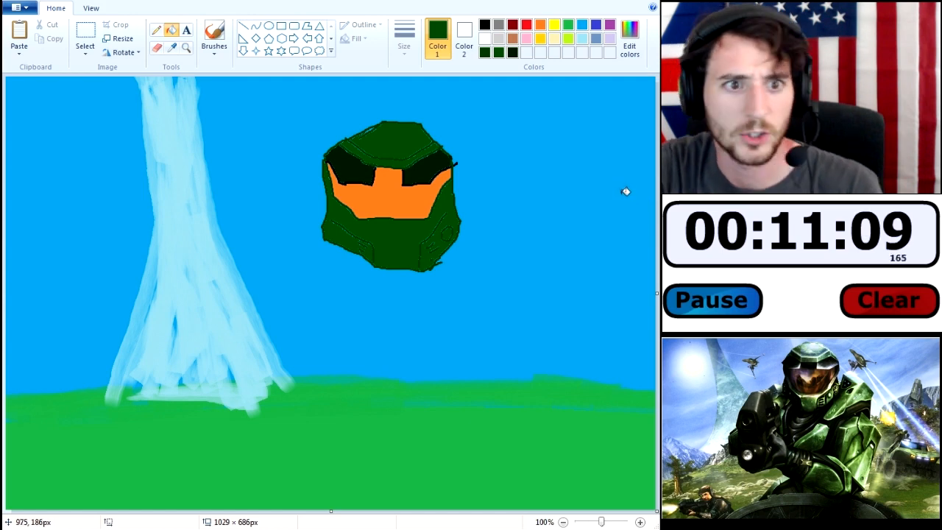
- Brush the shoulder plate's outer outline to the right of the helmet and the upper edge of the arm plate beneath it
click(214, 37)
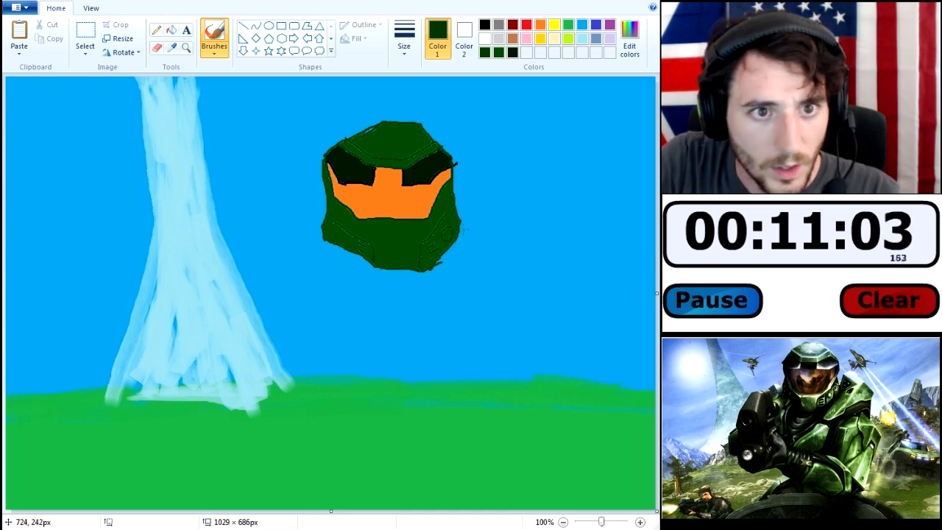
mouse_move(458, 245)
mouse_down()
mouse_move(477, 218)
mouse_move(521, 247)
mouse_up()
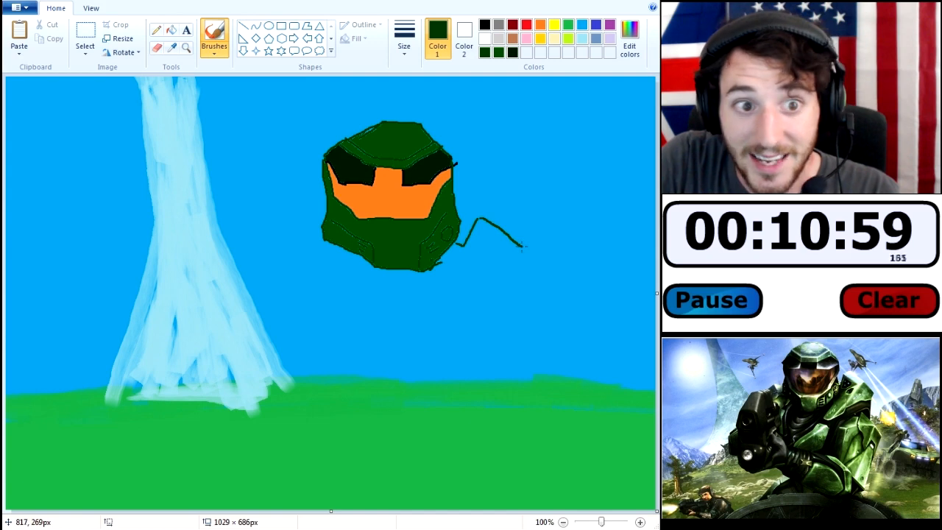
mouse_move(522, 247)
mouse_down()
mouse_move(549, 275)
mouse_move(531, 323)
mouse_move(555, 356)
mouse_up()
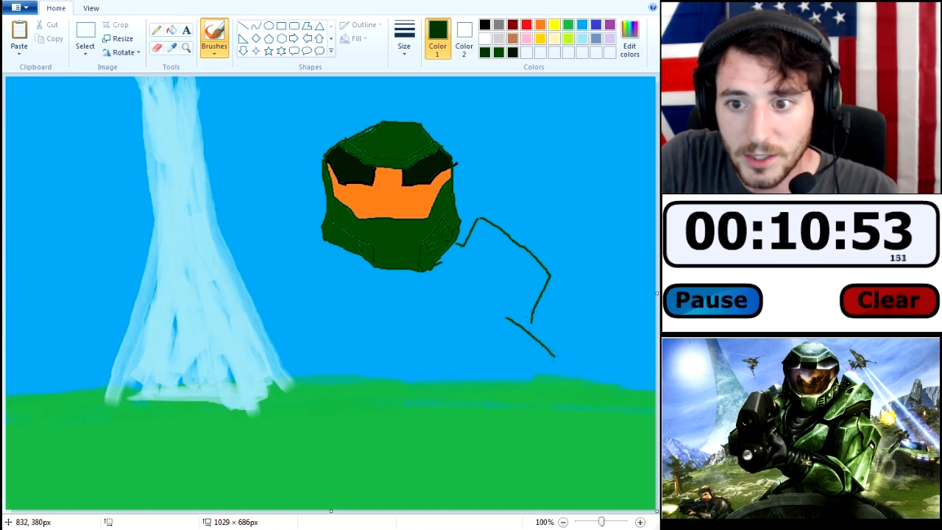
- Outline the rest of the upper arm plate below the shoulder, with a short inner line and a pointed tip at the elbow
drag(556, 360, 516, 420)
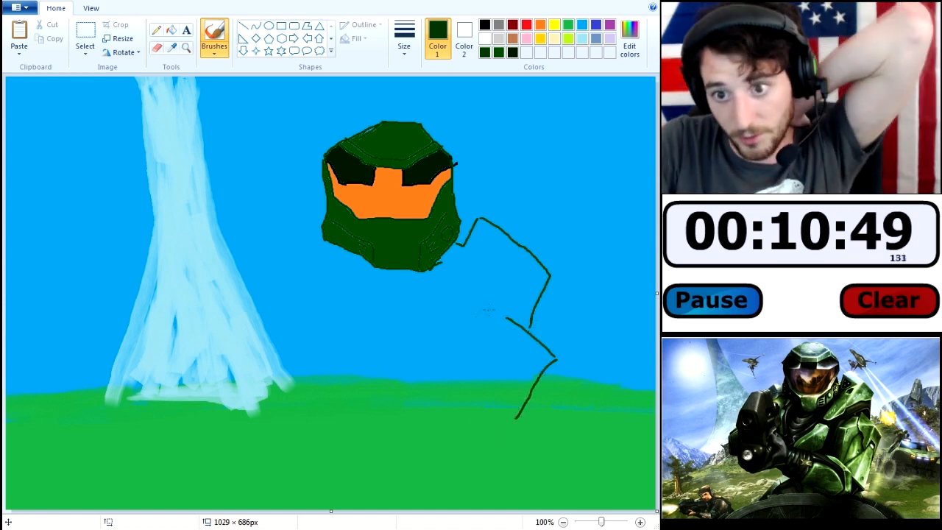
mouse_move(504, 316)
mouse_down()
mouse_move(452, 335)
mouse_move(441, 397)
mouse_up()
mouse_move(469, 368)
mouse_down()
mouse_move(463, 407)
mouse_move(517, 448)
mouse_up()
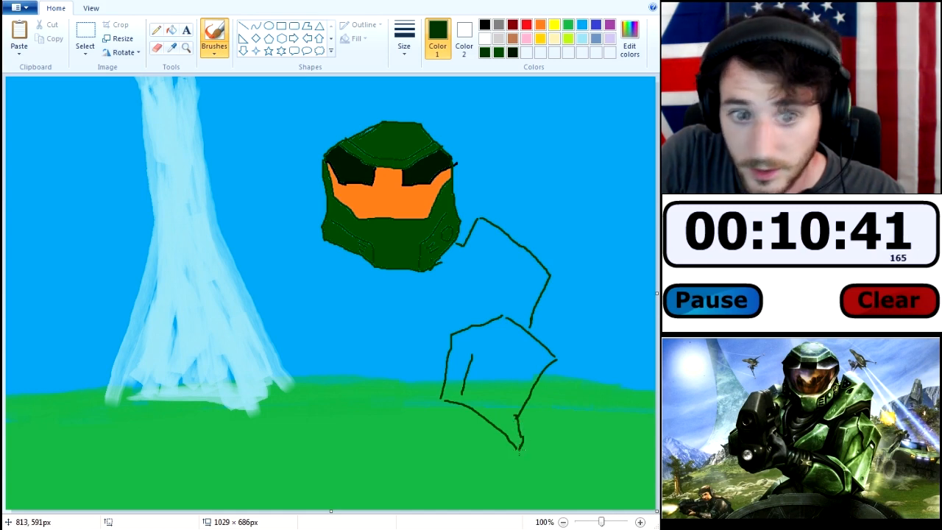
- Outline the forearm and gun hand below the arm plate, with an elbow cuff, rounded forearm plate, raised thumb and lower edge
mouse_move(513, 453)
mouse_down()
mouse_move(501, 486)
mouse_move(470, 486)
mouse_move(418, 454)
mouse_move(444, 417)
mouse_move(498, 452)
mouse_up()
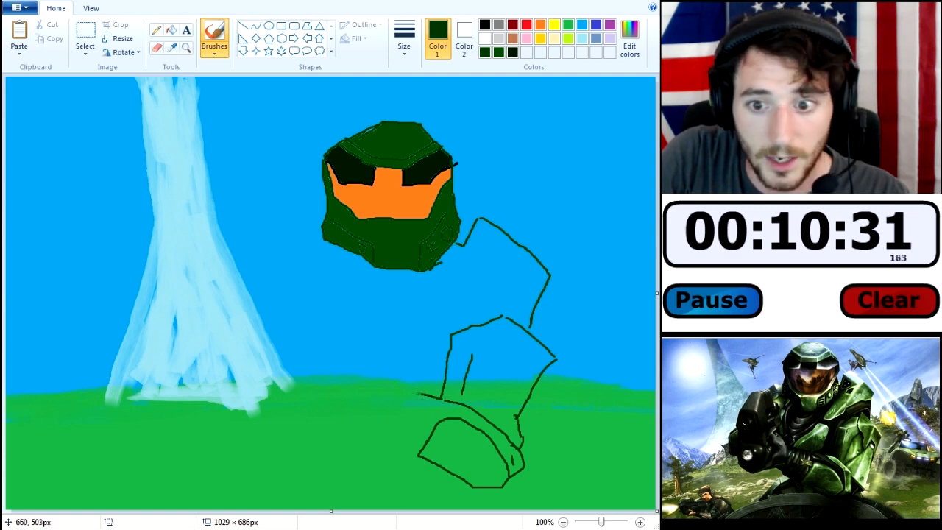
drag(423, 394, 383, 390)
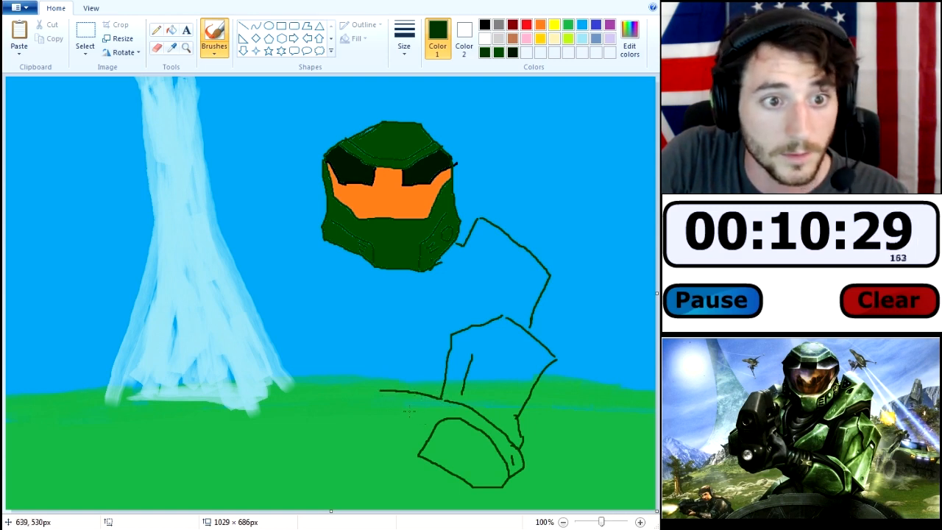
mouse_move(380, 387)
mouse_down()
mouse_move(356, 373)
mouse_move(354, 389)
mouse_move(370, 403)
mouse_move(358, 421)
mouse_up()
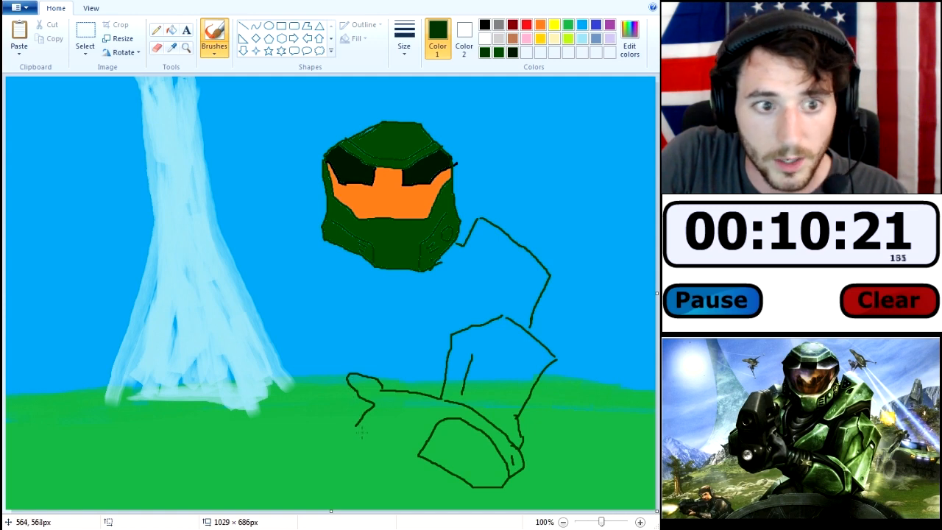
mouse_move(358, 426)
mouse_down()
mouse_move(377, 430)
mouse_move(336, 440)
mouse_move(434, 466)
mouse_up()
key(ctrl+z)
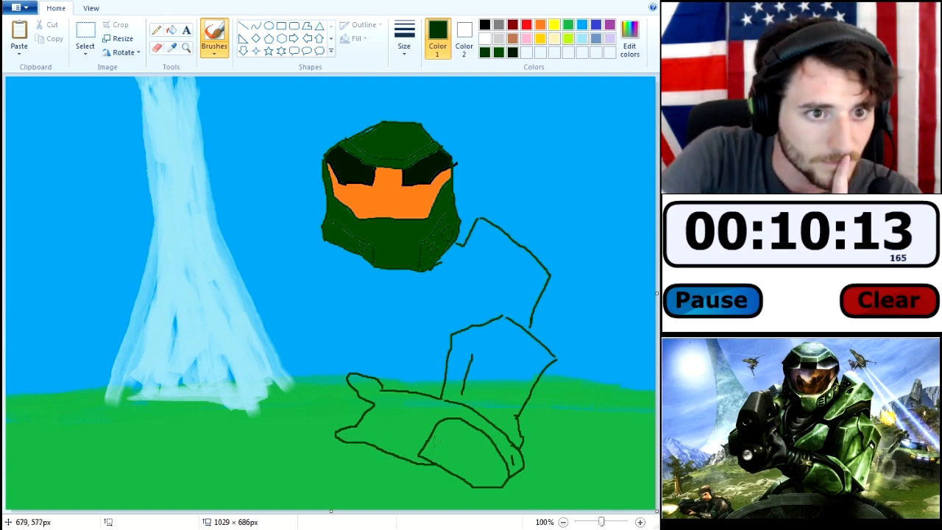
- Brush a small white ring for the gun's muzzle just in front of the open hand
click(484, 38)
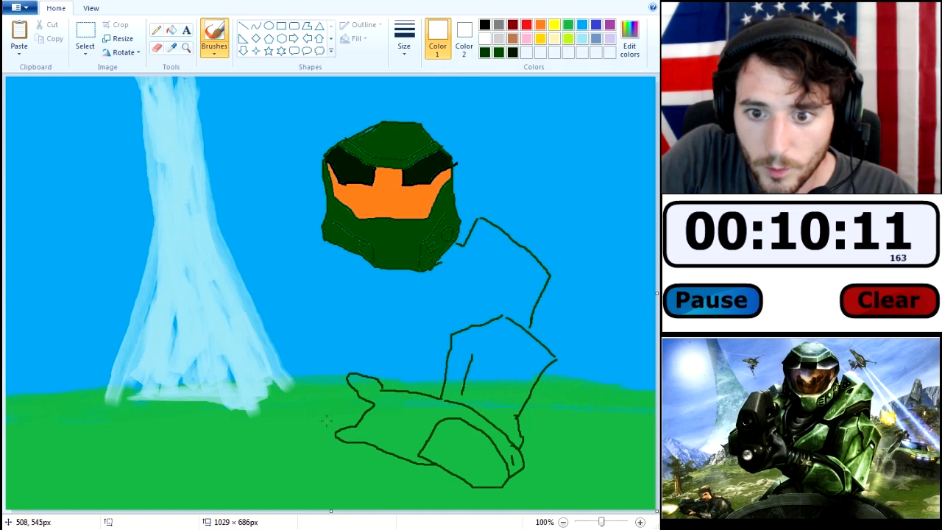
drag(340, 416, 333, 403)
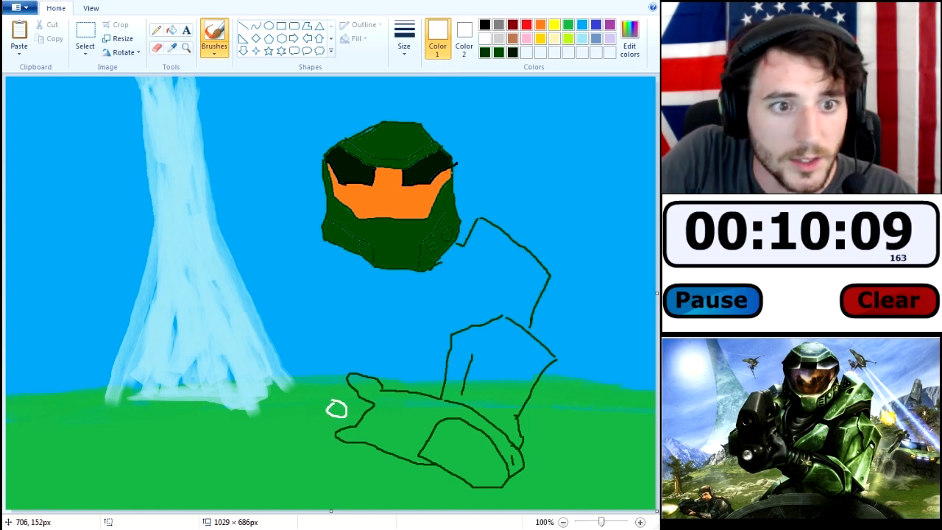
- Mix a dark grey and outline the pistol around the white ring and above the hand, with short detail lines near its tip
click(498, 25)
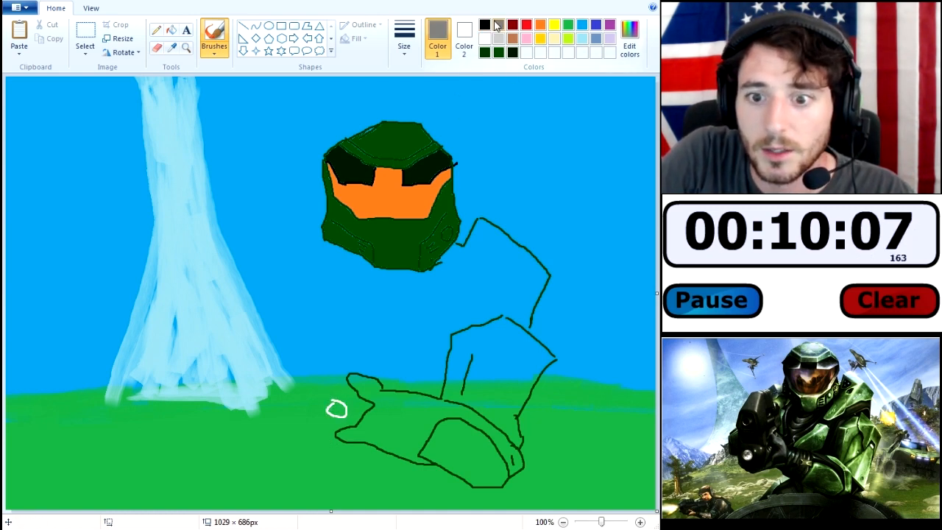
click(629, 40)
drag(461, 272, 456, 271)
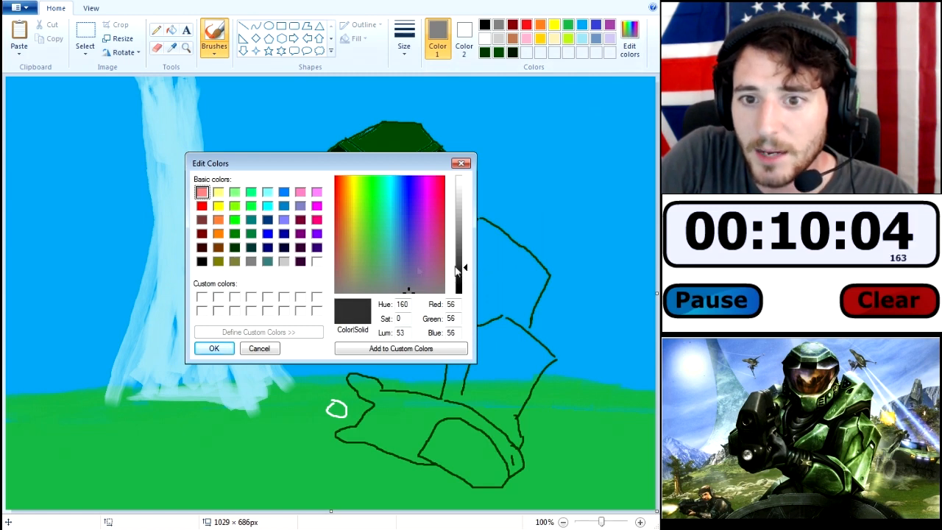
click(213, 350)
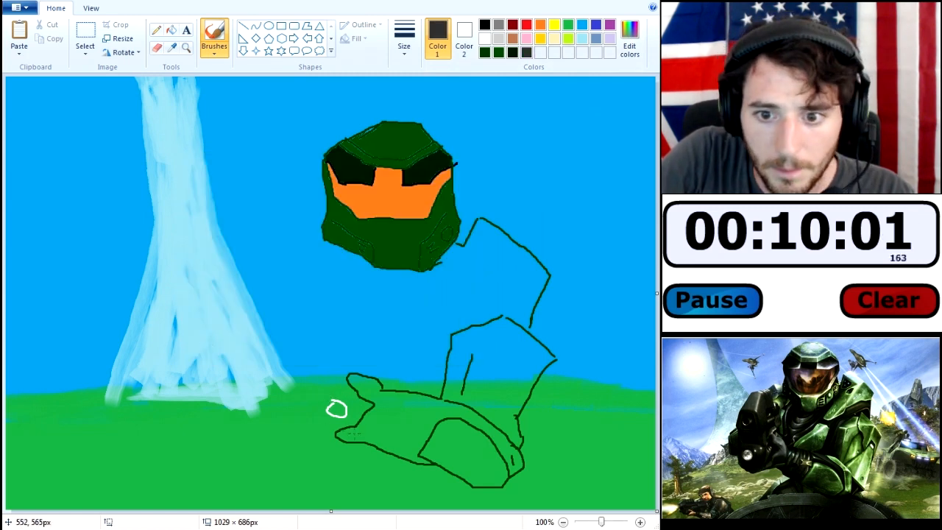
mouse_move(341, 431)
mouse_down()
mouse_move(331, 435)
mouse_move(315, 398)
mouse_up()
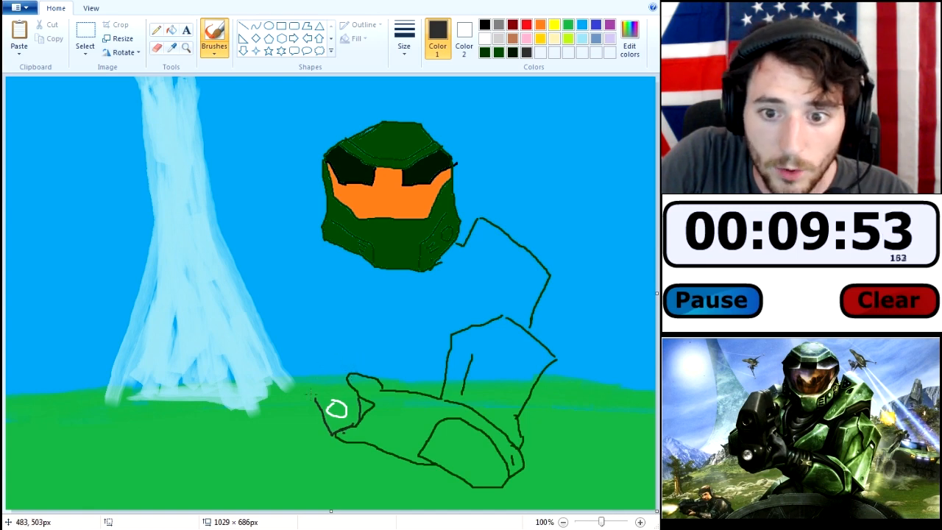
mouse_move(314, 380)
mouse_down()
mouse_move(347, 297)
mouse_move(363, 323)
mouse_up()
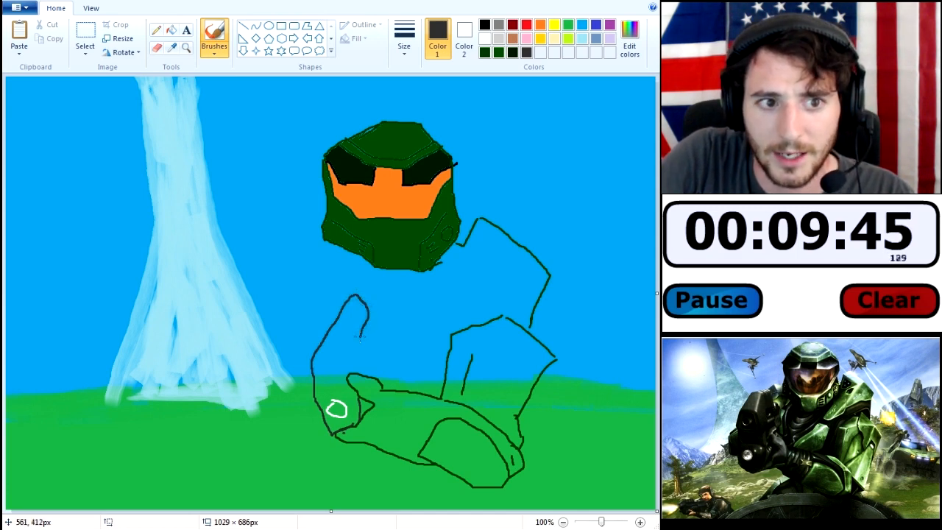
mouse_move(372, 312)
mouse_down()
mouse_move(379, 331)
mouse_move(363, 372)
mouse_up()
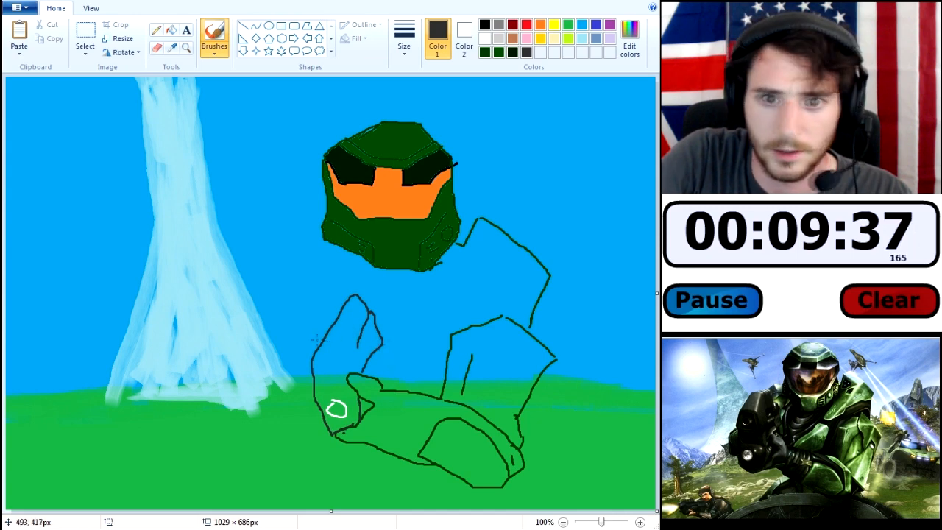
drag(357, 308, 346, 315)
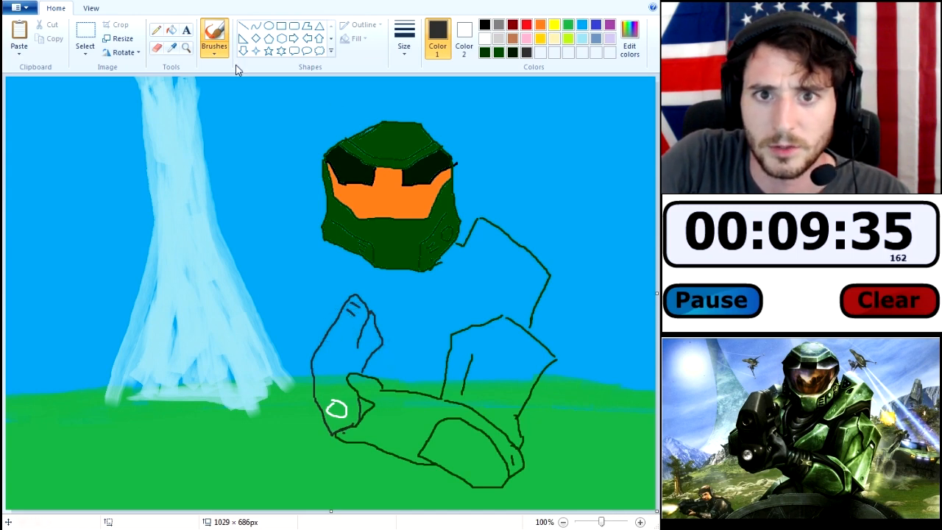
- Try to fill the pistol with the dark grey
click(171, 29)
click(289, 255)
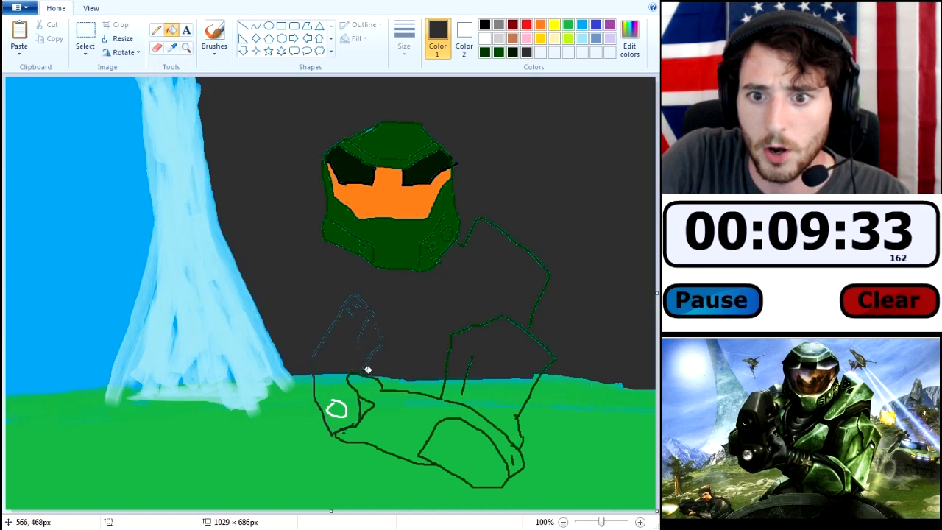
key(ctrl+z)
- Close the gap in the pistol's outline beside the thumb and fill its upper body and lower corner with dark grey
click(214, 33)
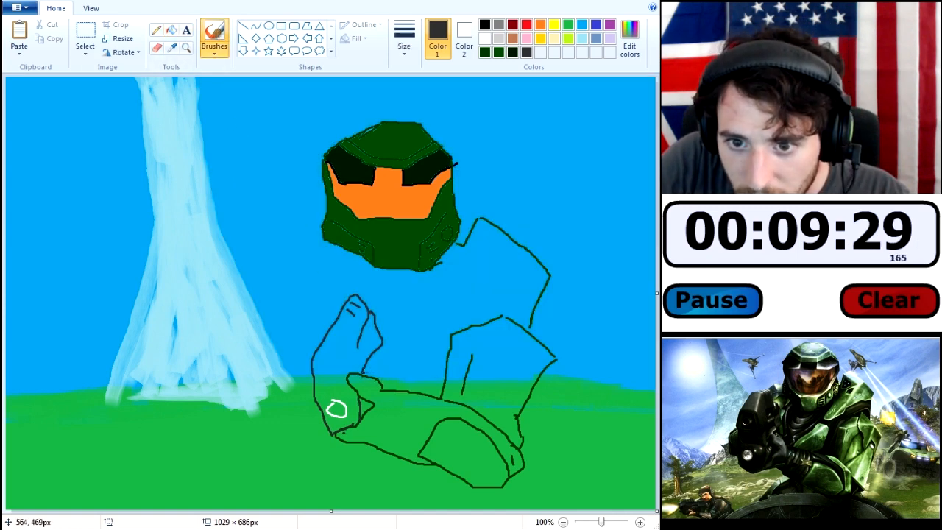
click(171, 29)
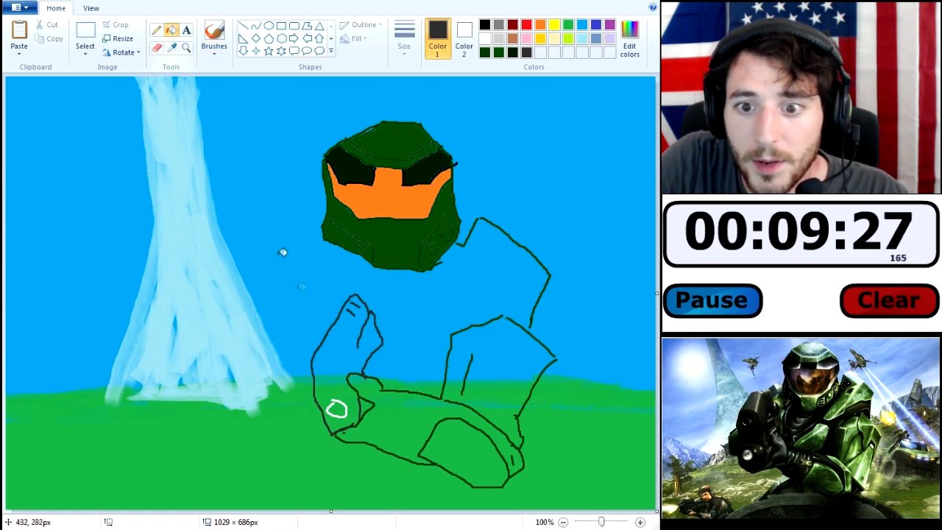
click(340, 358)
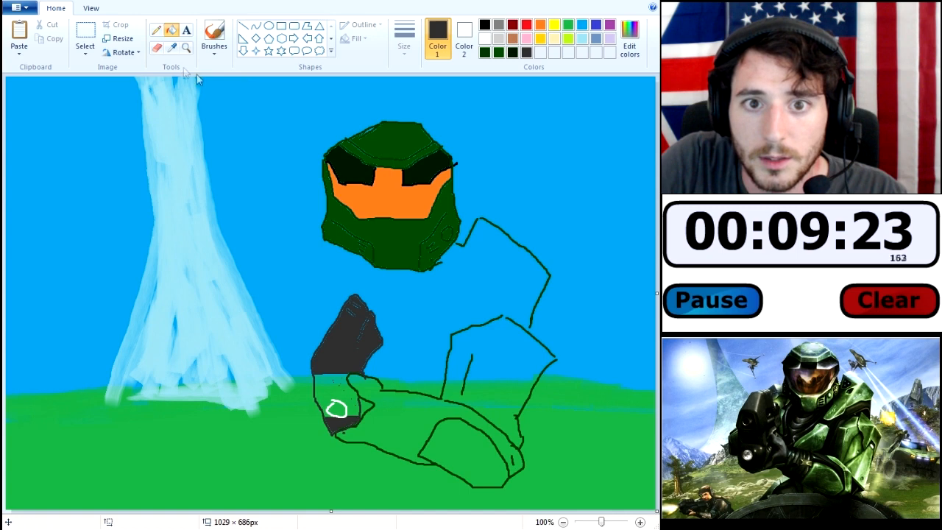
- Paint the pistol's muzzle area around and over the white ring in dark grey with the watercolor brush
click(221, 49)
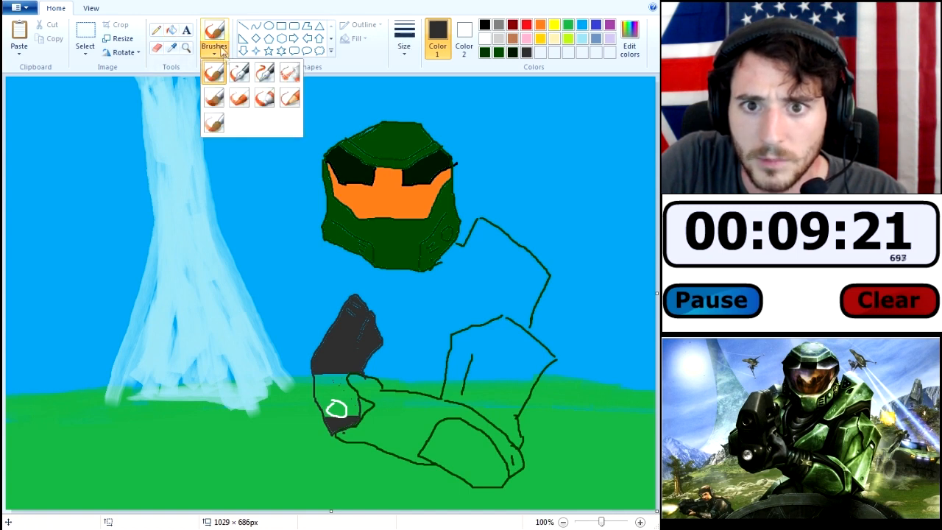
click(219, 122)
mouse_move(323, 383)
mouse_down()
mouse_move(322, 405)
mouse_move(359, 410)
mouse_move(341, 385)
mouse_move(350, 415)
mouse_move(342, 387)
mouse_move(324, 394)
mouse_move(324, 385)
mouse_move(336, 389)
mouse_move(334, 408)
mouse_move(351, 390)
mouse_move(323, 388)
mouse_up()
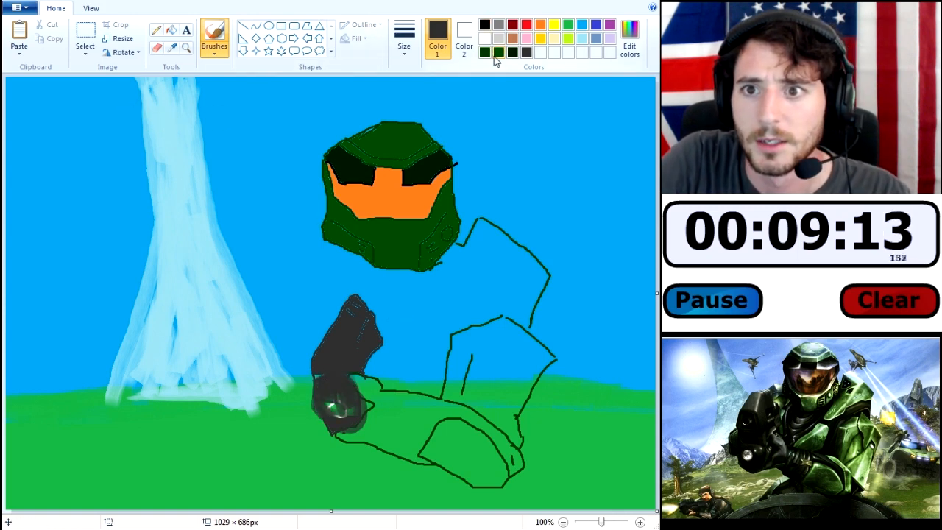
- Outline the shoulder plate to the left of the helmet and the arm beneath it in dark green with the standard brush
click(485, 53)
click(219, 52)
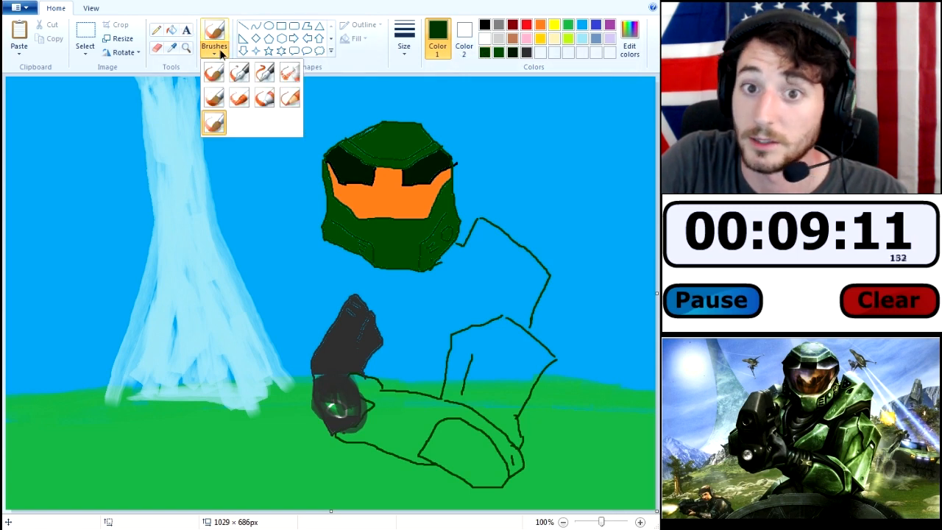
click(214, 71)
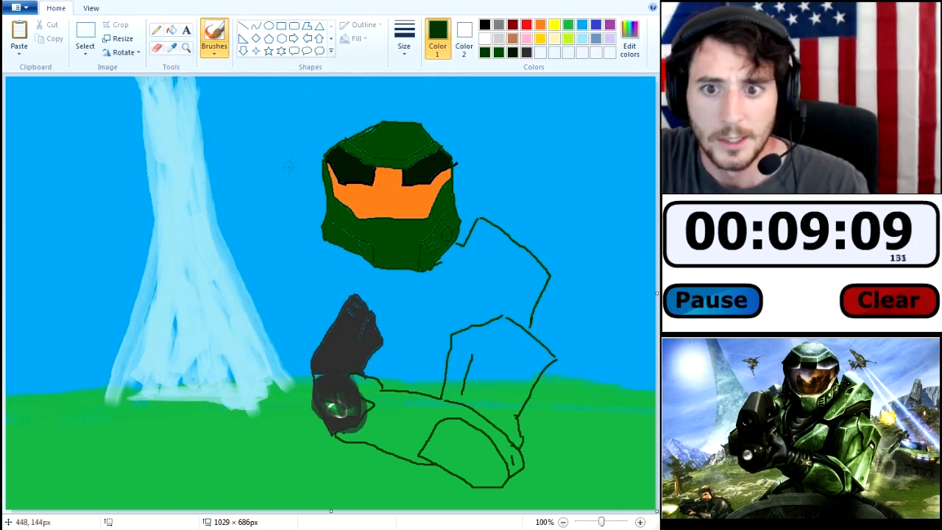
mouse_move(305, 221)
mouse_down()
mouse_move(271, 243)
mouse_move(264, 256)
mouse_move(280, 319)
mouse_up()
key(ctrl+z)
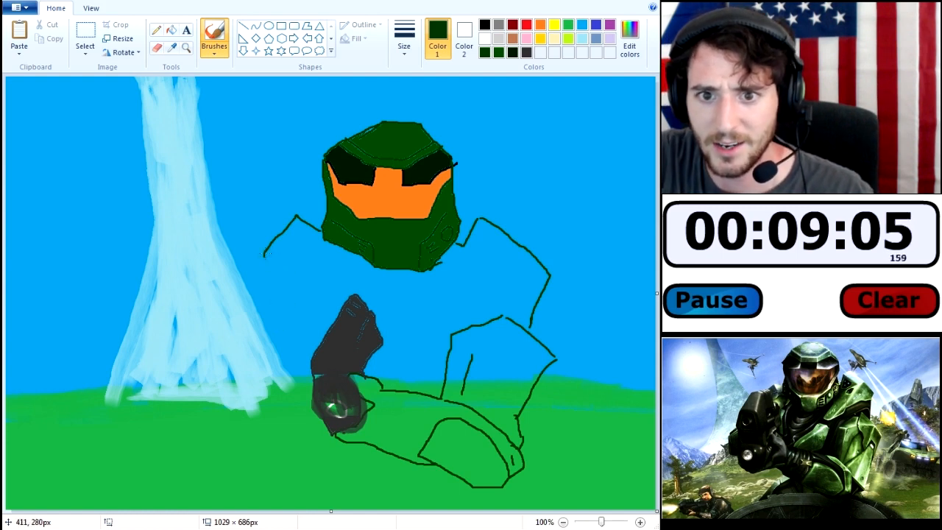
drag(266, 255, 264, 270)
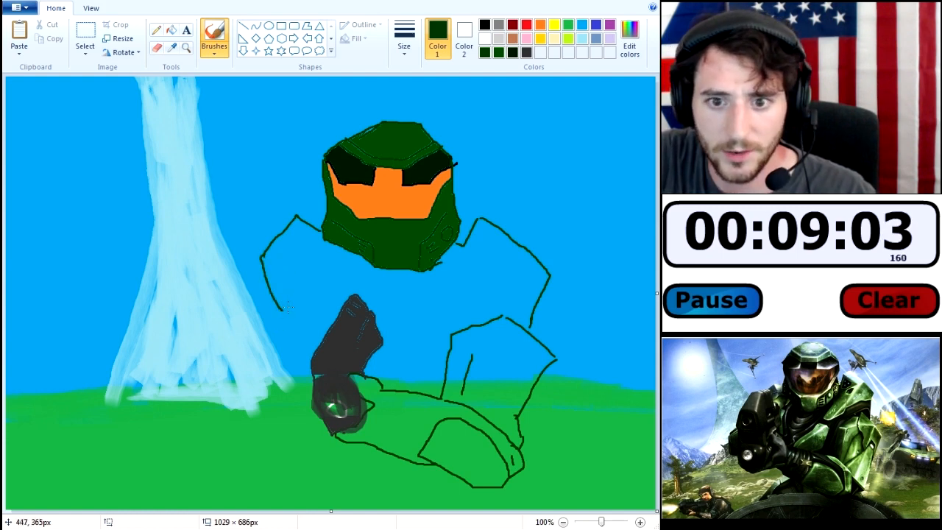
mouse_move(281, 320)
mouse_down()
mouse_move(292, 409)
mouse_move(317, 426)
mouse_up()
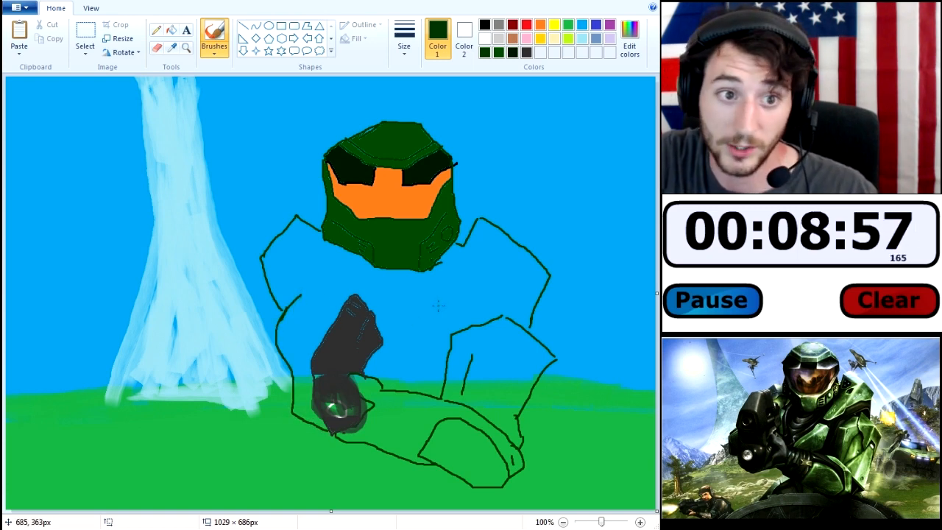
- Draw two nested curved collar lines under the helmet, running from one side of the jaw to the other
mouse_move(437, 285)
mouse_down()
mouse_move(418, 302)
mouse_move(384, 302)
mouse_up()
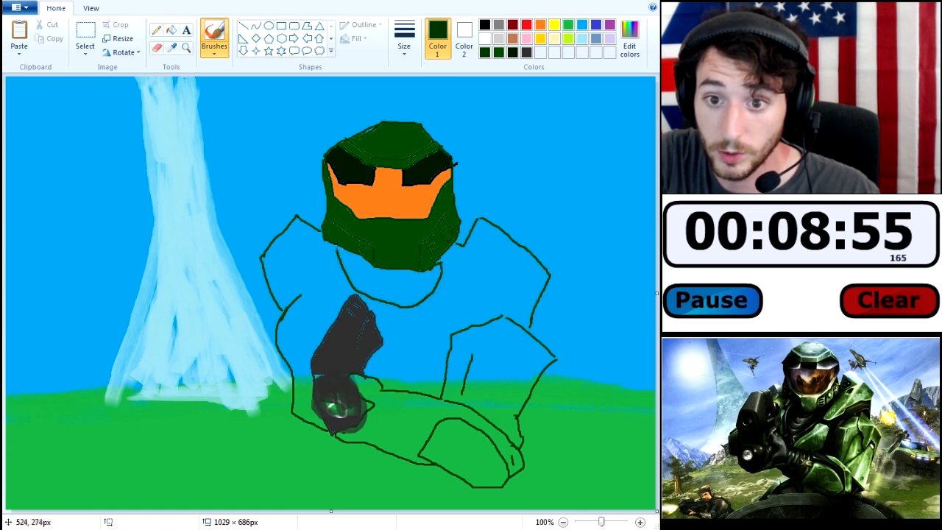
drag(326, 269, 346, 300)
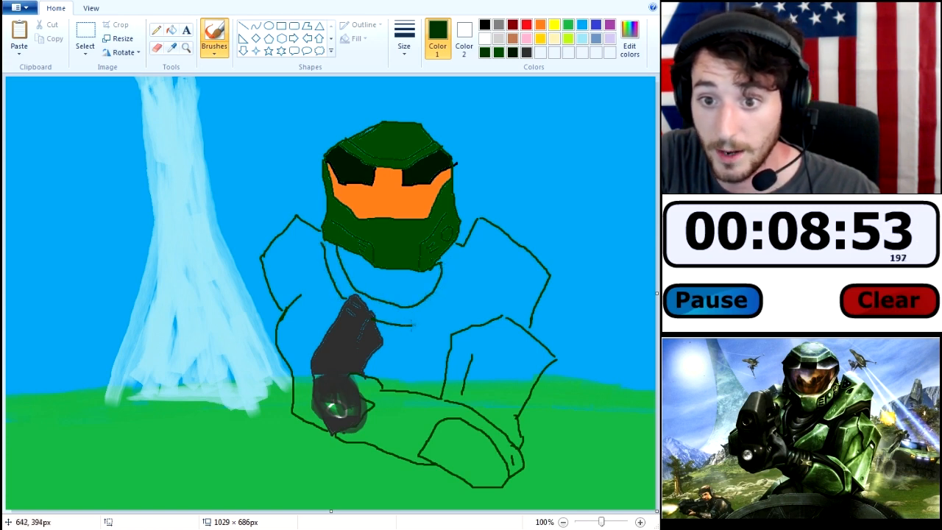
mouse_move(411, 325)
mouse_down()
mouse_move(440, 299)
mouse_move(448, 264)
mouse_up()
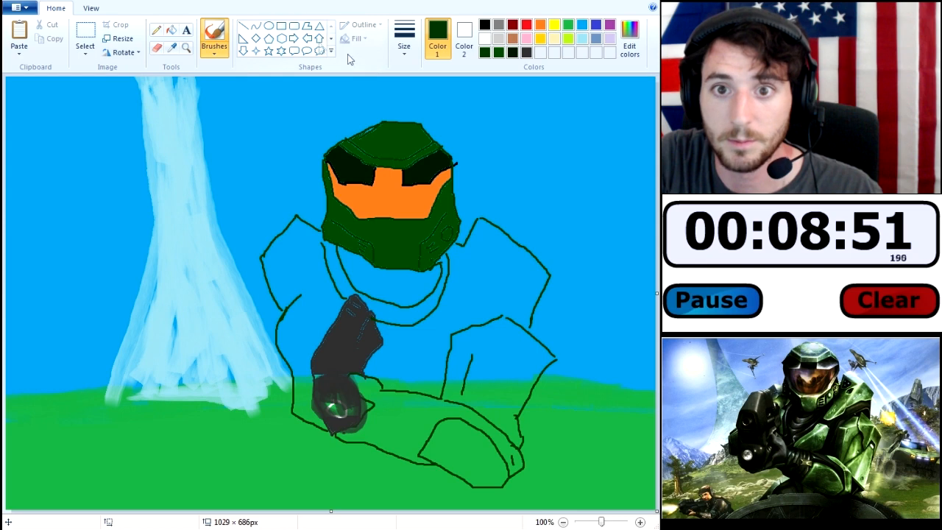
- Try to fill the shoulder plate to the right of the helmet with the dark green
click(171, 30)
click(482, 268)
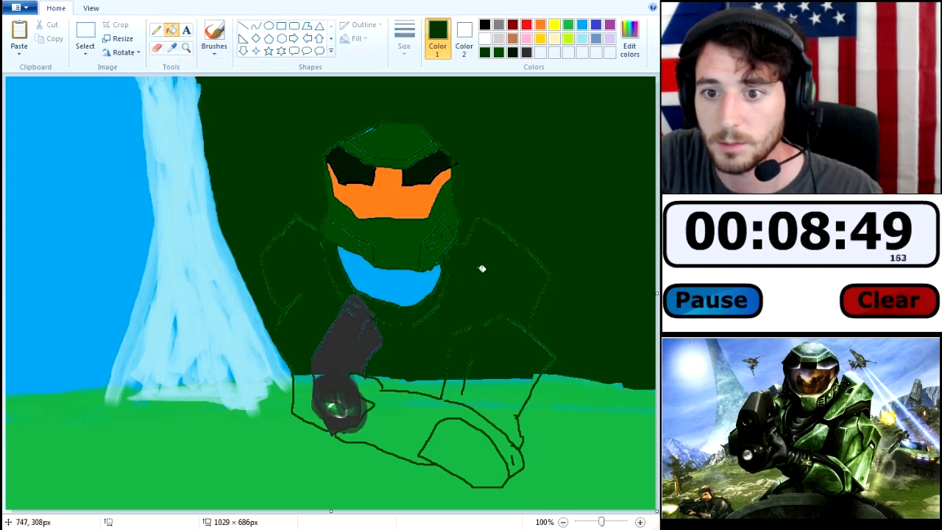
key(ctrl+z)
- Close the gap between the right shoulder plate and the arm plate, and try filling the armor with dark green again
click(216, 35)
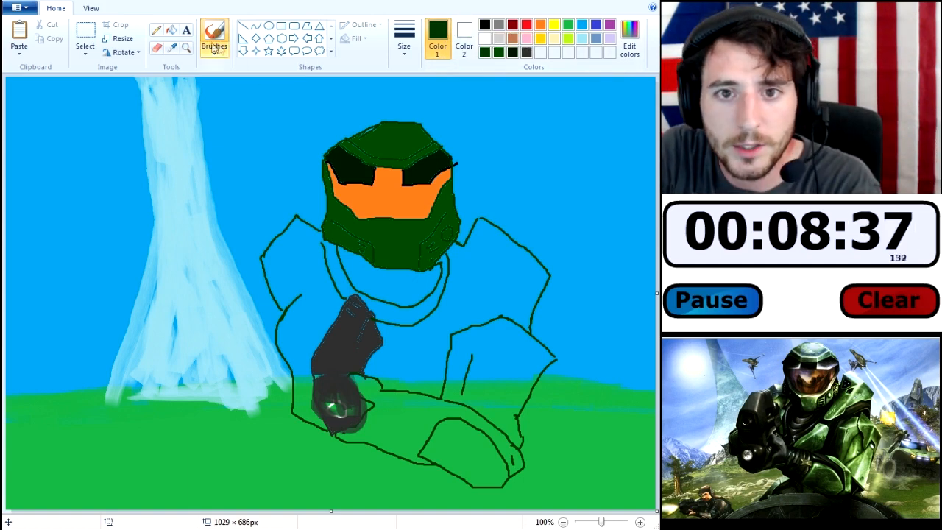
click(173, 33)
click(507, 331)
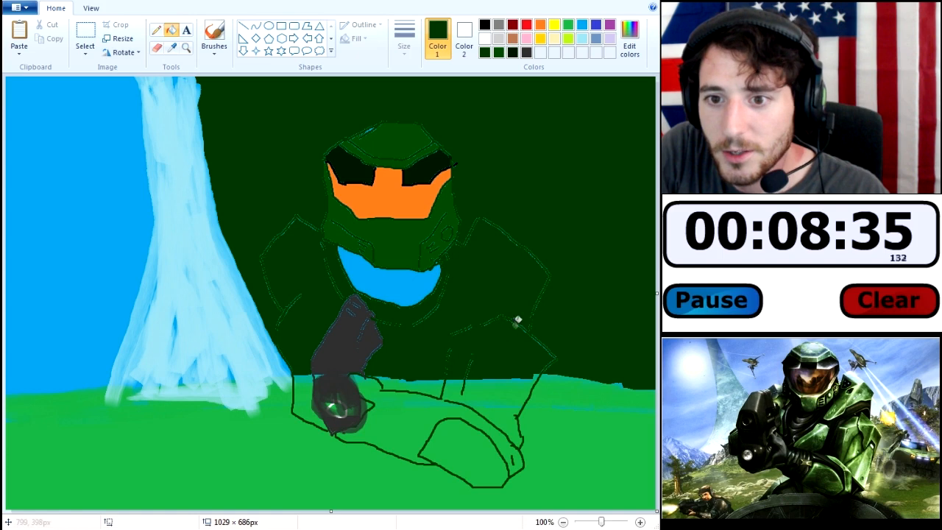
key(ctrl+z)
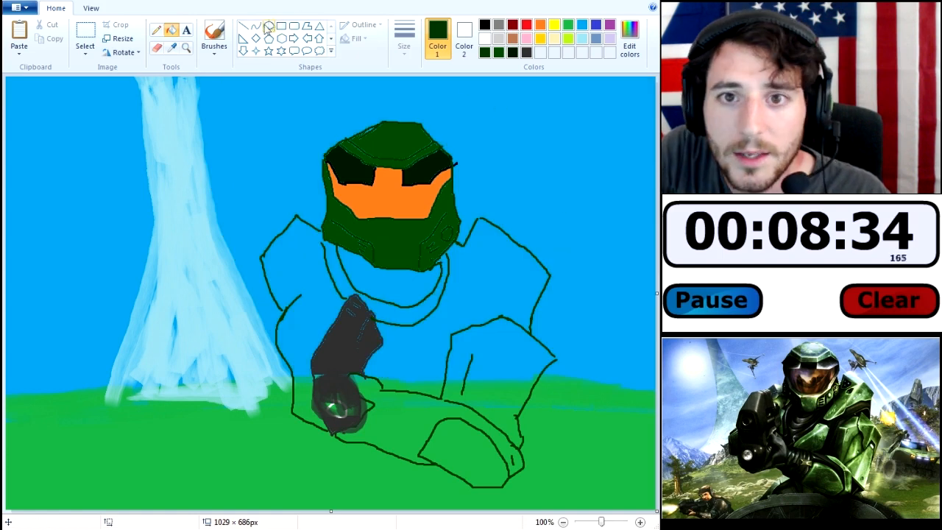
- Close the remaining gaps around the right arm plate and retry the dark green fill on the shoulder plate, undoing the fills
click(214, 33)
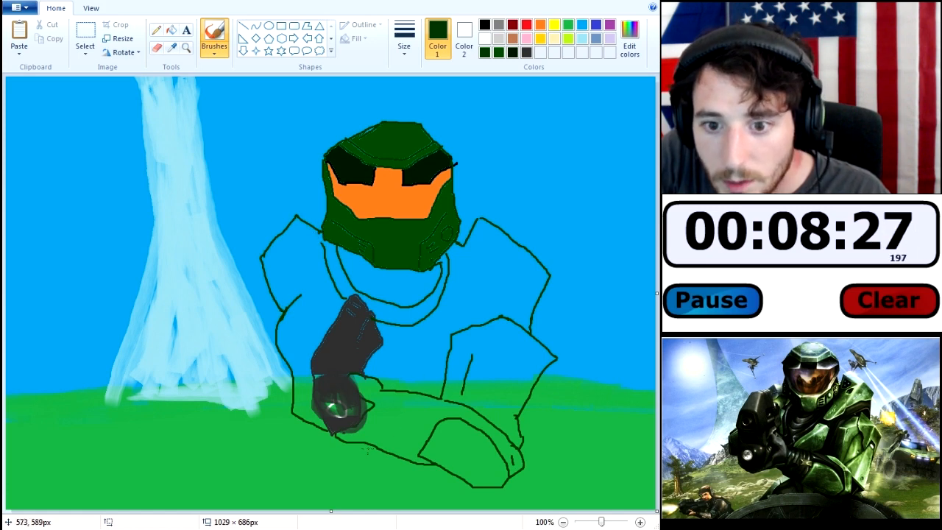
click(171, 31)
click(509, 262)
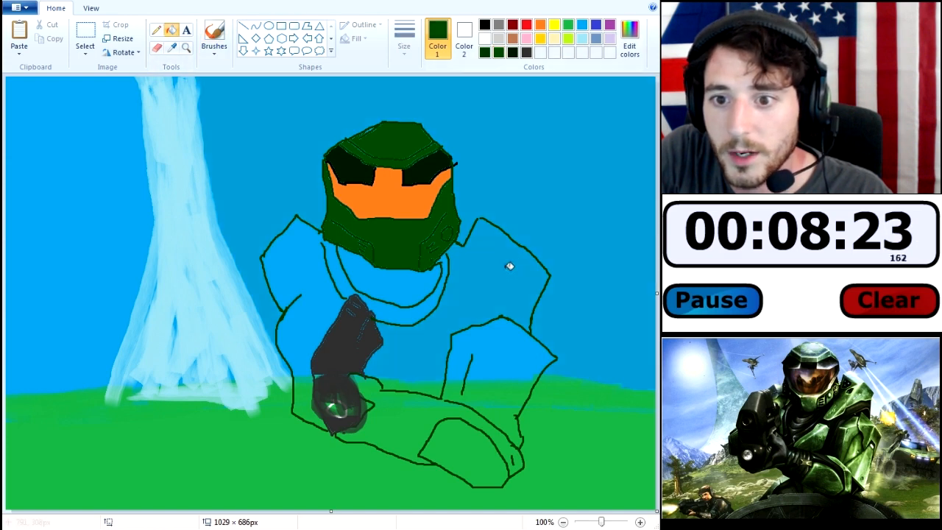
key(ctrl+z)
click(414, 145)
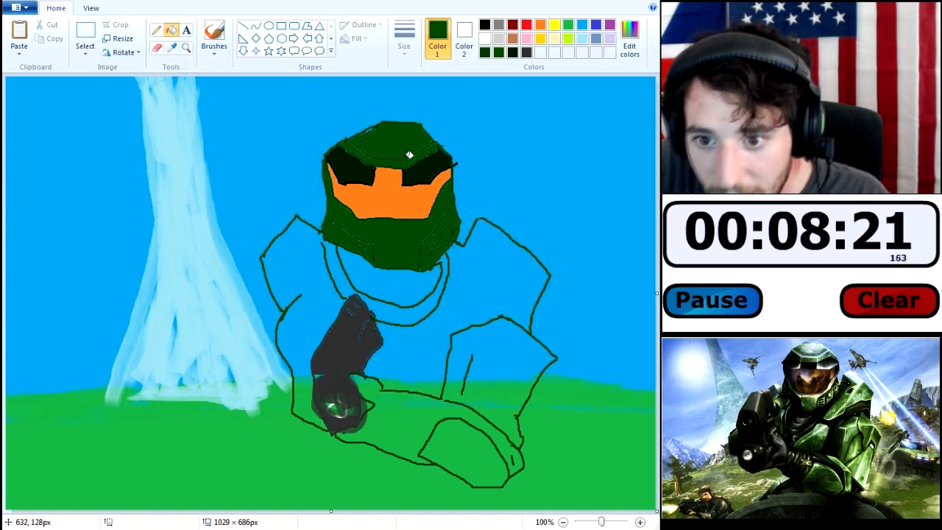
click(515, 312)
key(ctrl+z)
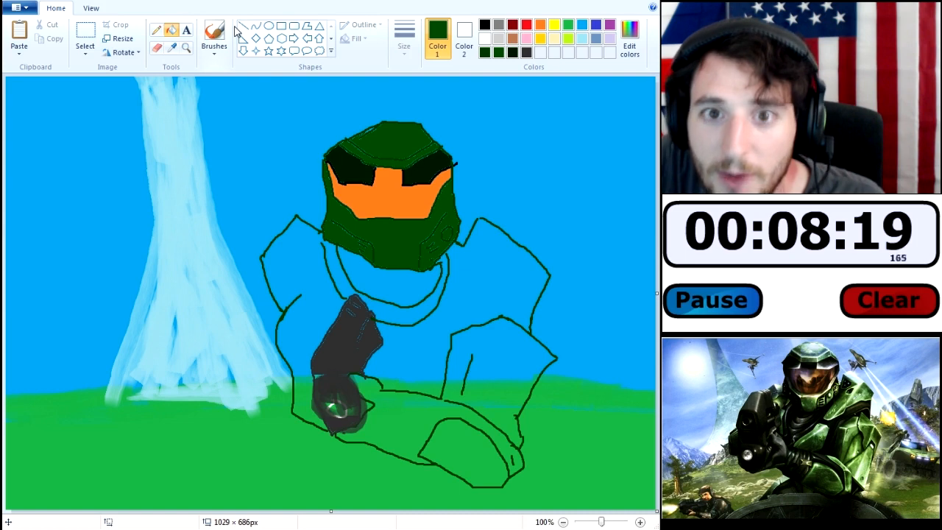
- Fill both shoulder plates, the chest and the arm sections with the dark green
click(214, 33)
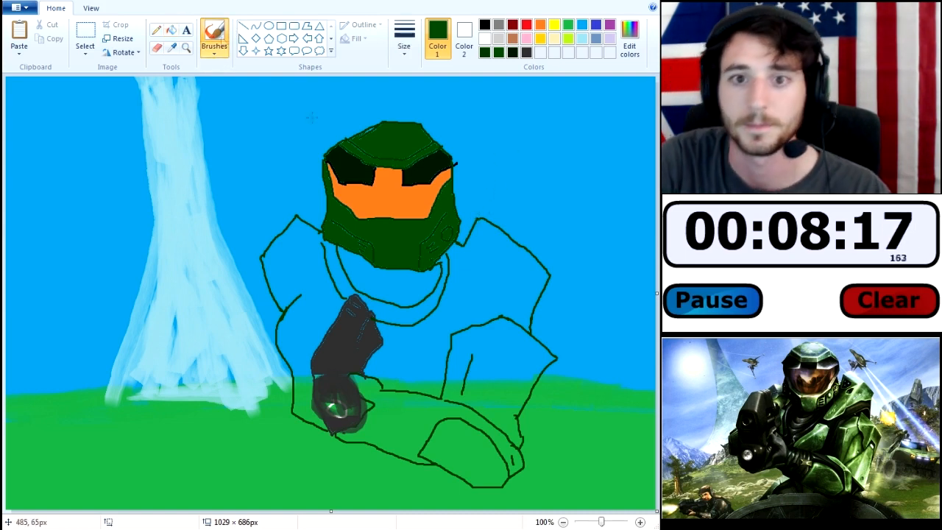
click(171, 29)
click(483, 286)
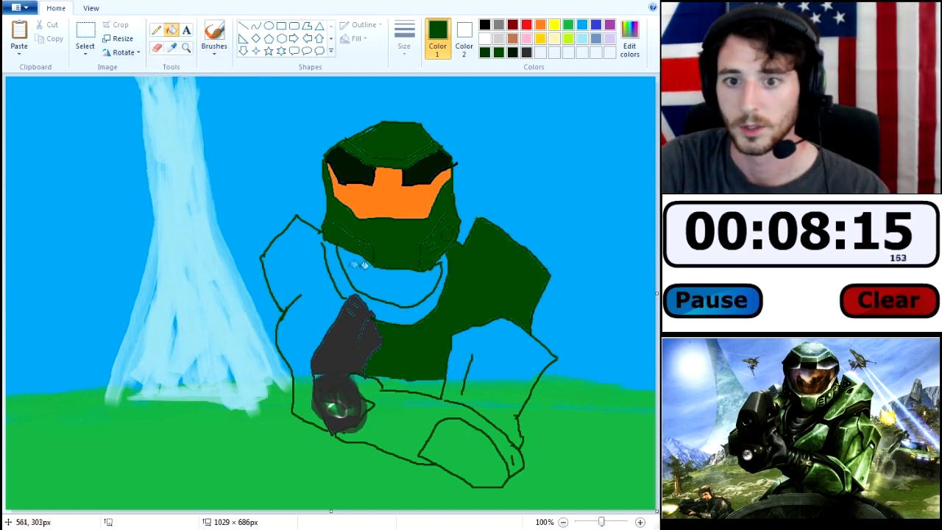
click(322, 278)
click(491, 360)
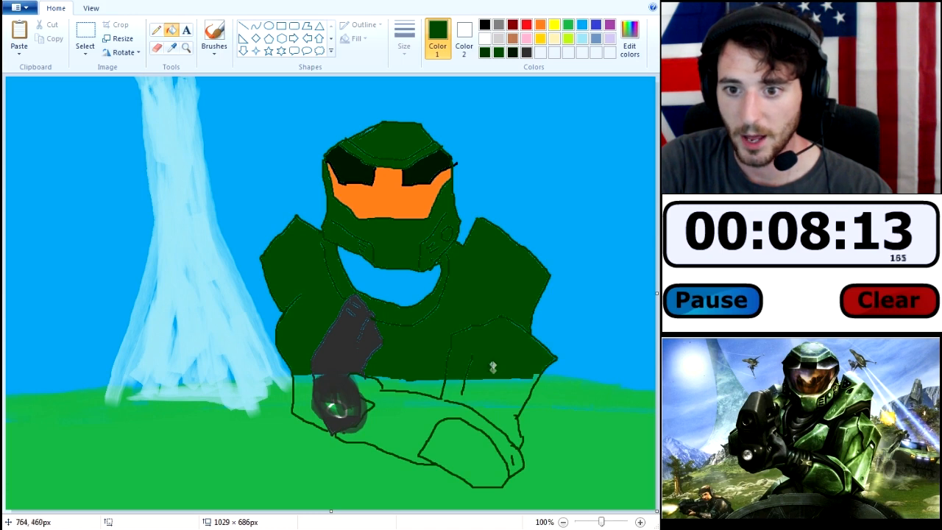
click(482, 405)
click(443, 412)
click(459, 446)
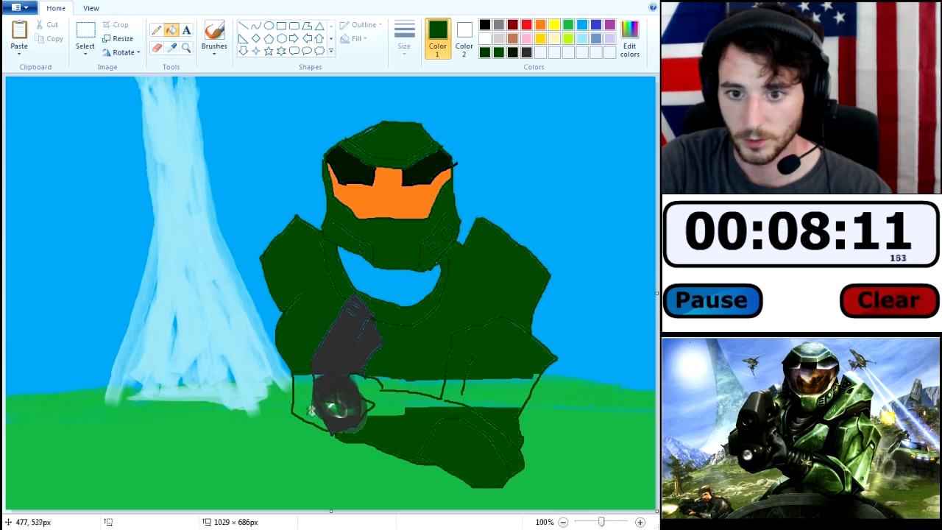
- Paint dark green brush strokes over the unfilled strip across the waist, forearm and area around the pistol muzzle
click(214, 53)
click(221, 136)
mouse_move(303, 375)
mouse_down()
mouse_move(302, 412)
mouse_move(345, 434)
mouse_up()
mouse_move(351, 397)
mouse_down()
mouse_move(393, 377)
mouse_move(401, 401)
mouse_move(434, 407)
mouse_move(475, 382)
mouse_move(461, 404)
mouse_move(516, 383)
mouse_move(504, 406)
mouse_move(546, 371)
mouse_up()
mouse_move(417, 389)
mouse_down()
mouse_move(413, 380)
mouse_move(443, 377)
mouse_move(412, 379)
mouse_up()
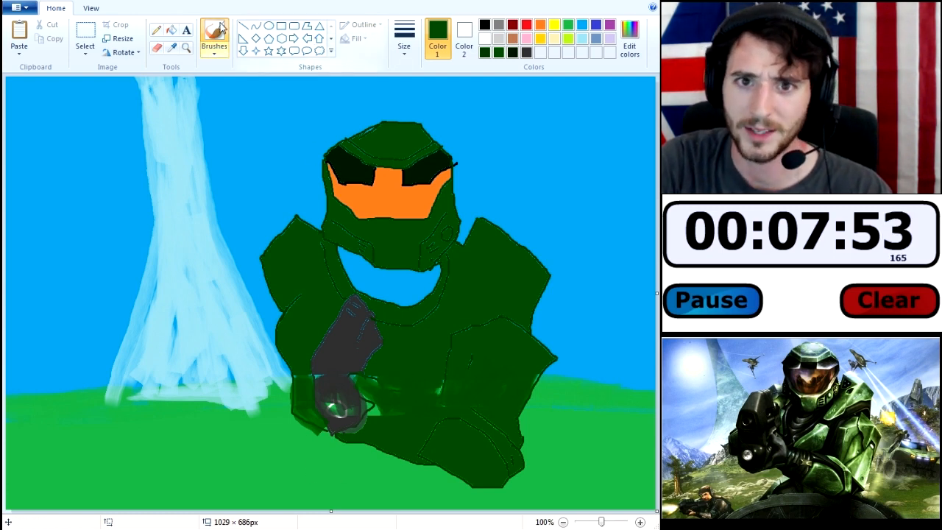
- Draw dark green side lines for the lower torso and a rounded U-shape hanging below the forearm
click(214, 52)
click(216, 76)
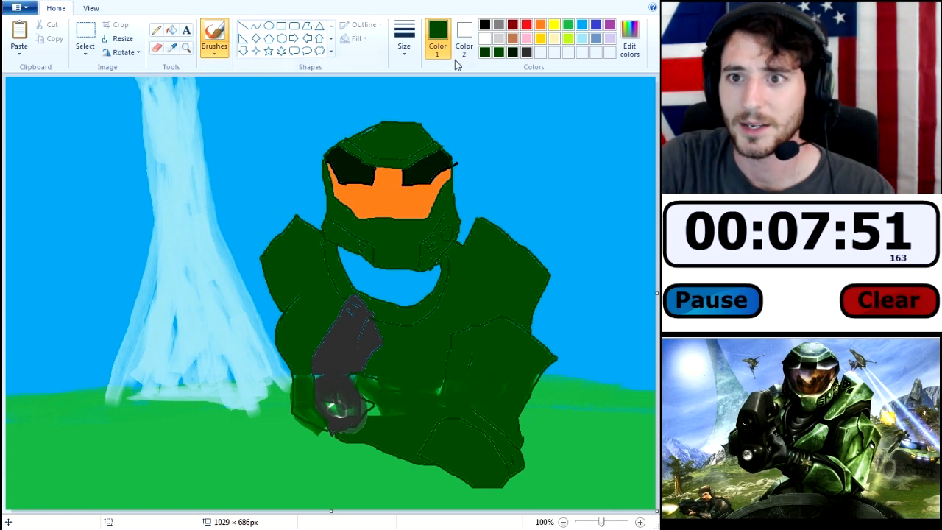
click(495, 53)
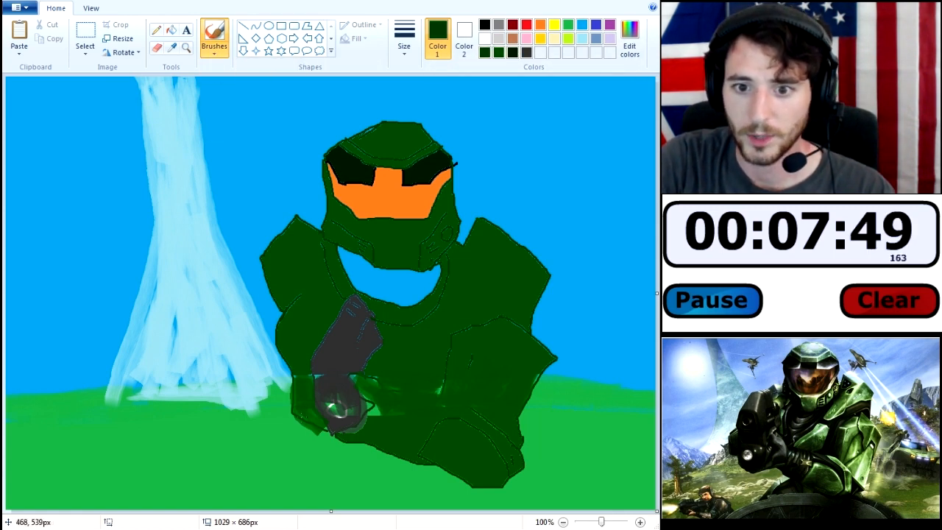
drag(298, 407, 297, 500)
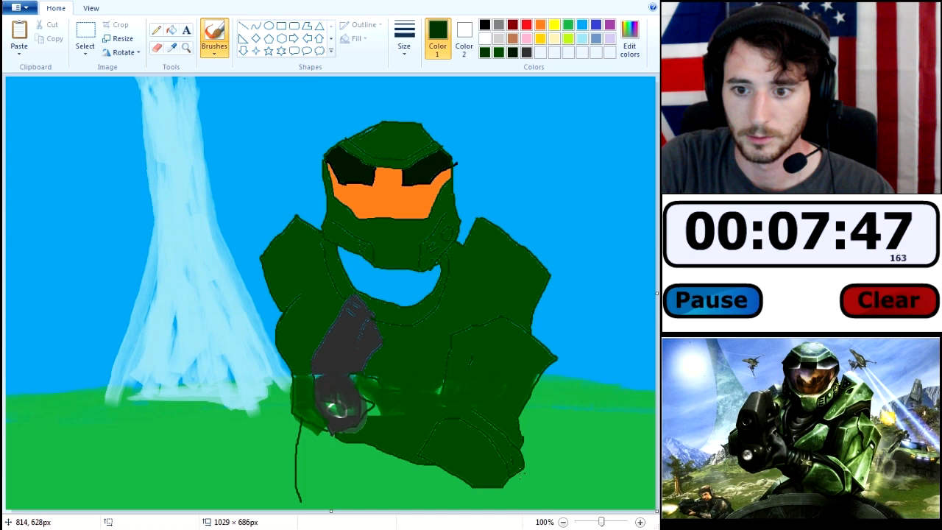
drag(519, 473, 528, 508)
mouse_move(373, 450)
mouse_down()
mouse_move(377, 485)
mouse_move(400, 501)
mouse_move(435, 465)
mouse_up()
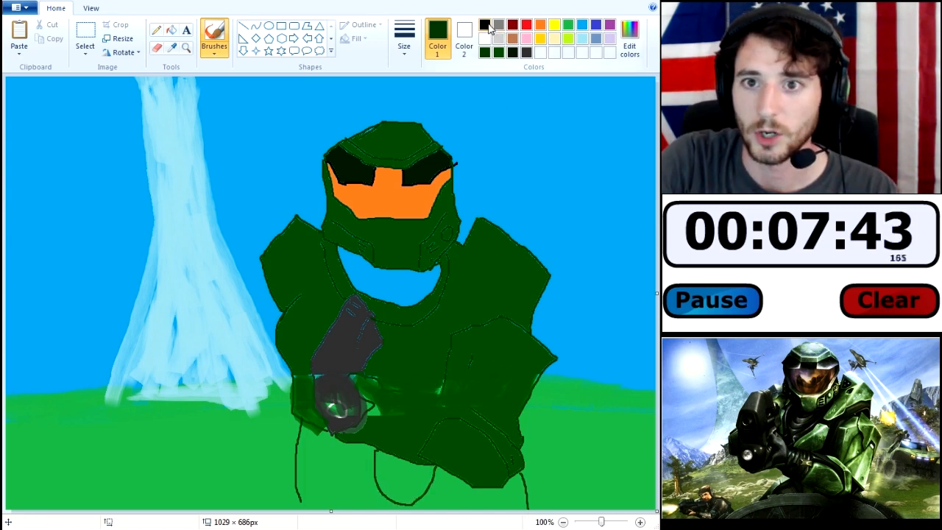
- Fill the rounded U-shape below the forearm with the custom dark gray
click(490, 28)
click(513, 54)
click(528, 54)
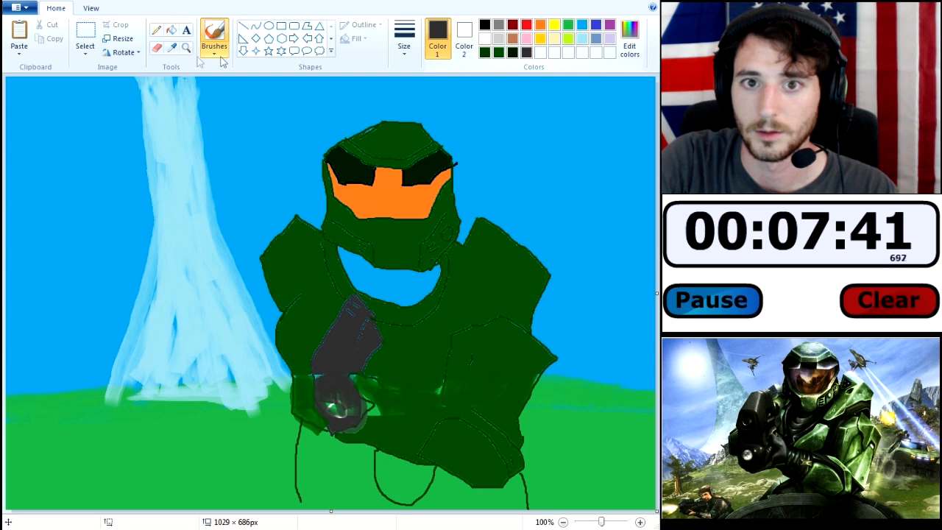
click(172, 29)
click(393, 465)
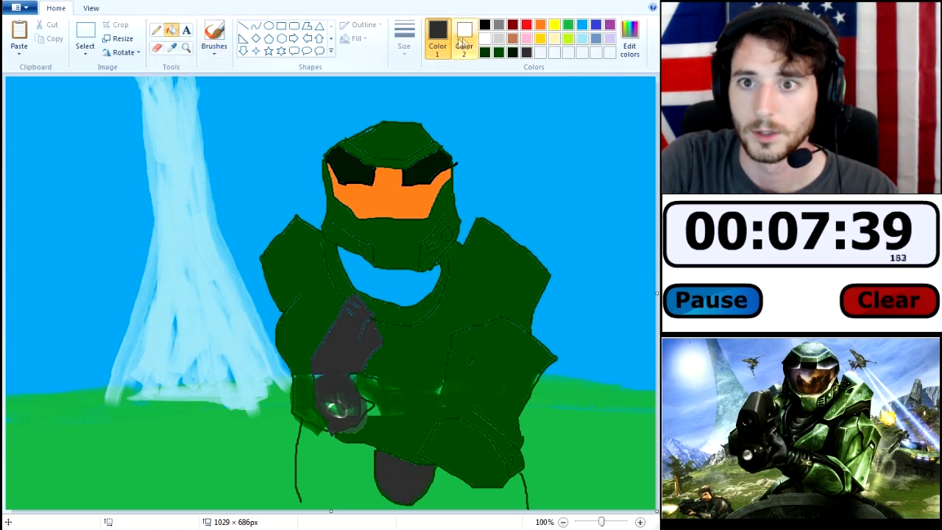
- Extend the lower torso's side line to the canvas edge and fill the lower body with dark green
click(214, 31)
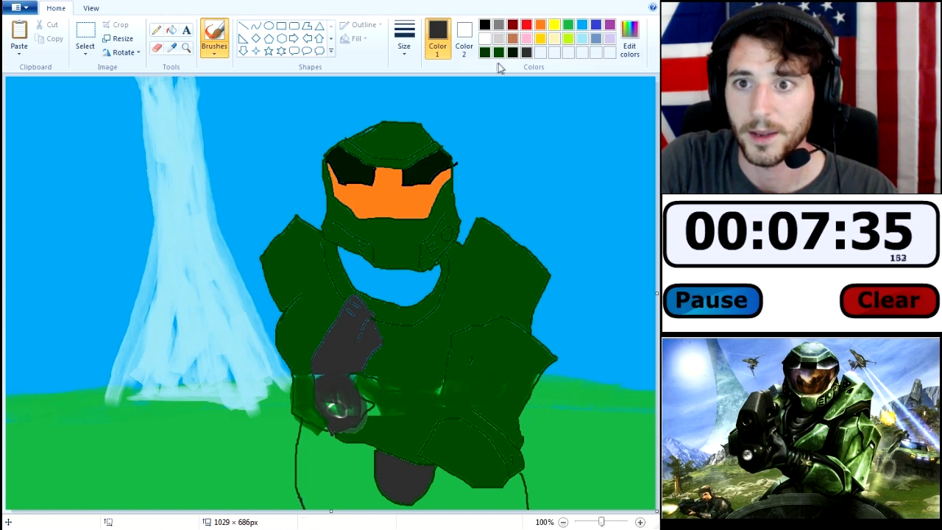
click(512, 52)
click(498, 52)
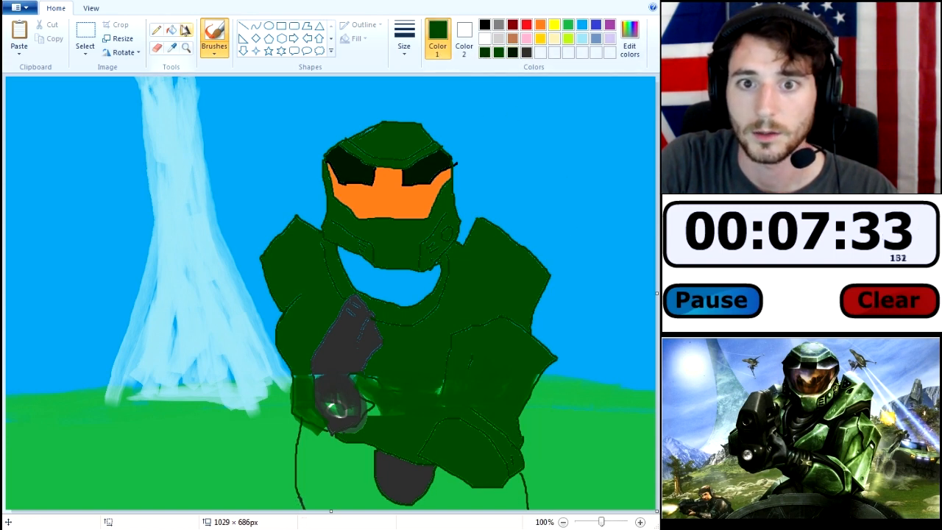
click(171, 30)
click(326, 486)
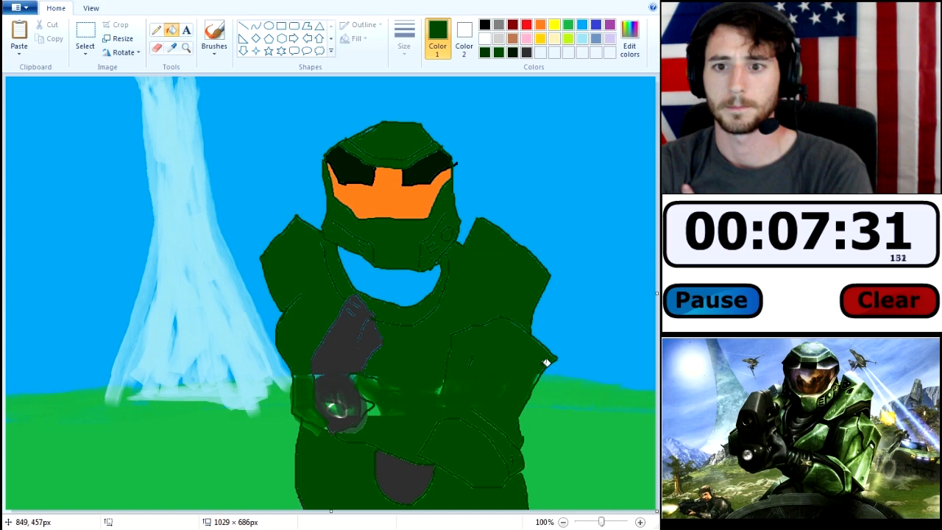
- Fill the neck area under the helmet with dark gray and brush detail lines onto the shoulder plate, chest and hand
click(526, 52)
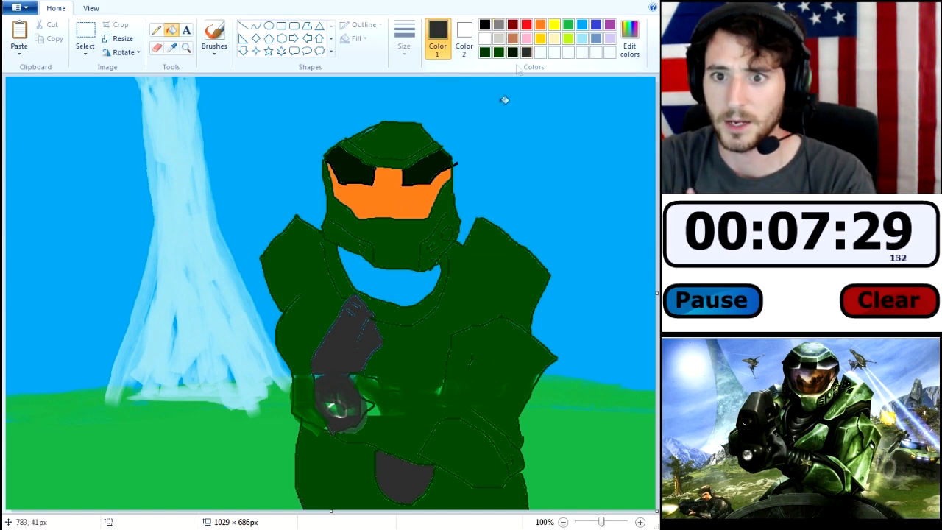
click(409, 279)
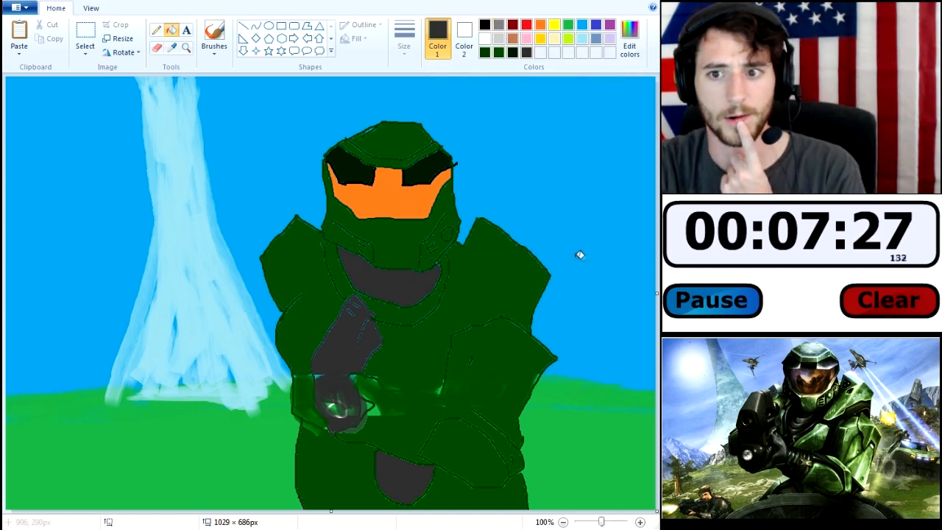
click(214, 34)
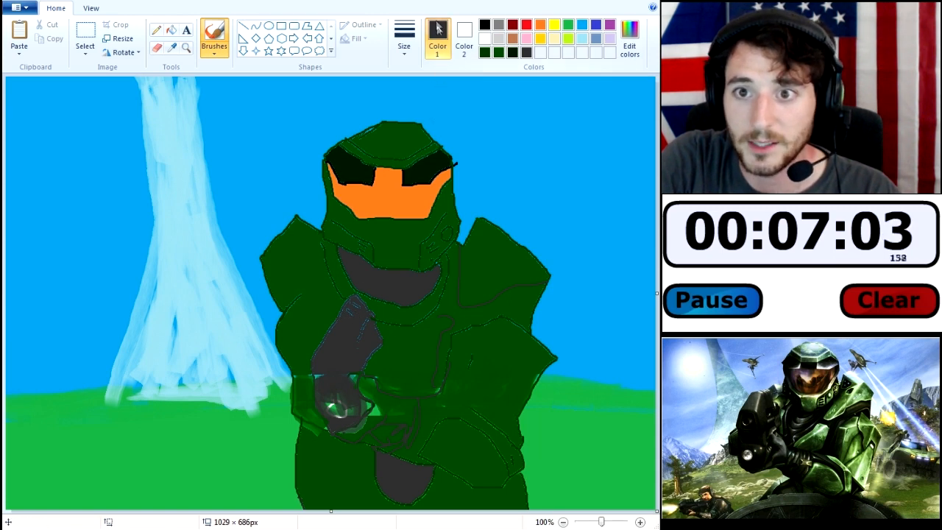
- Outline the pistol in black, adding detail lines on its slide and a circle around the muzzle
click(484, 24)
mouse_move(356, 310)
mouse_down()
mouse_move(358, 319)
mouse_move(372, 312)
mouse_move(381, 343)
mouse_move(363, 361)
mouse_up()
mouse_move(366, 401)
mouse_down()
mouse_move(336, 431)
mouse_move(318, 394)
mouse_move(319, 335)
mouse_move(344, 309)
mouse_up()
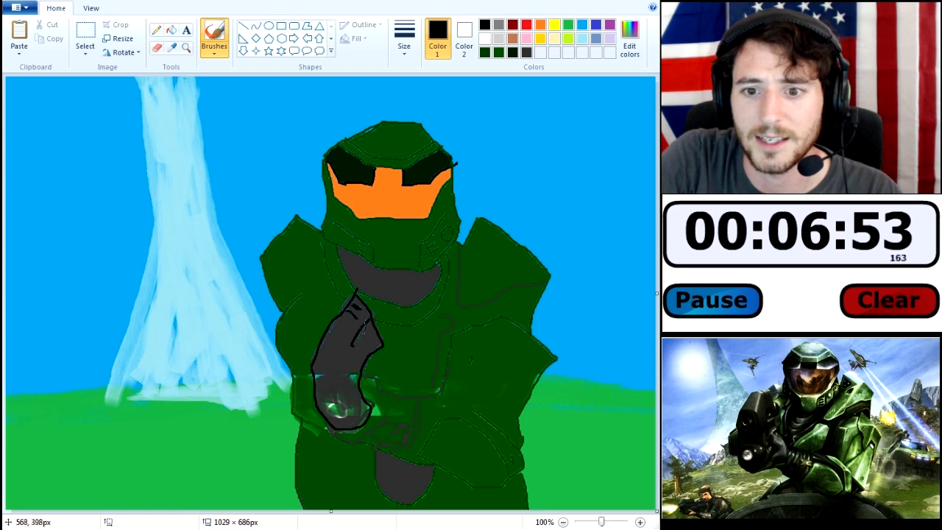
drag(365, 328, 358, 349)
drag(338, 415, 335, 396)
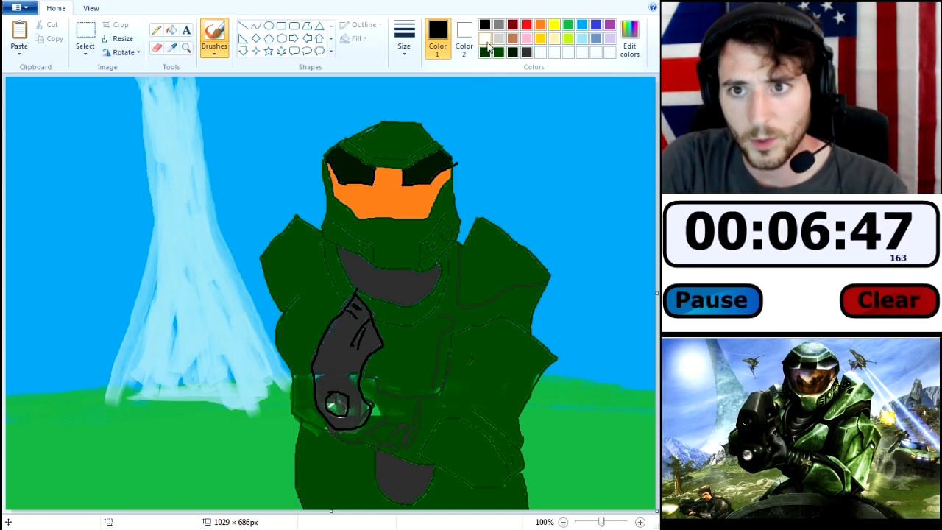
- Dab small white highlight dots onto the orange visor
click(485, 40)
click(380, 199)
click(417, 193)
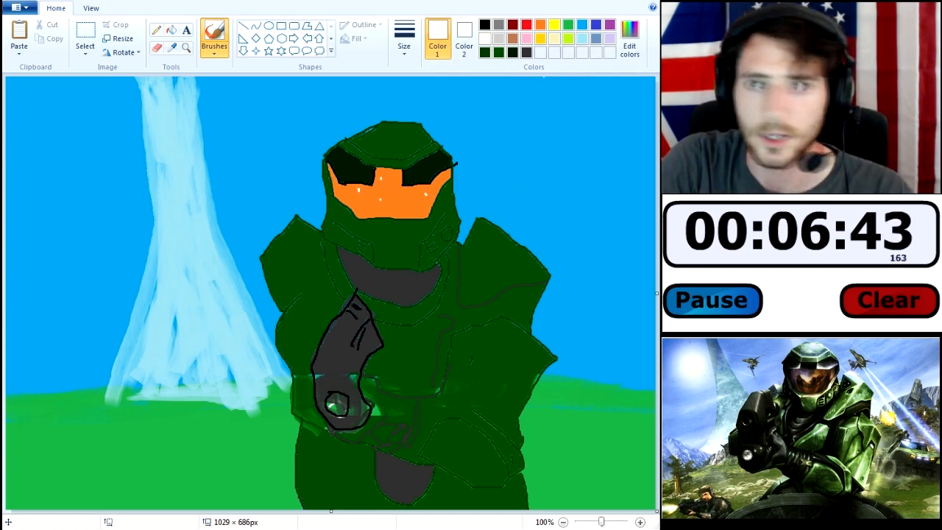
- Draw a purple elongated upper hull and a rear fin for an alien ship in the sky beside the helmet
click(609, 25)
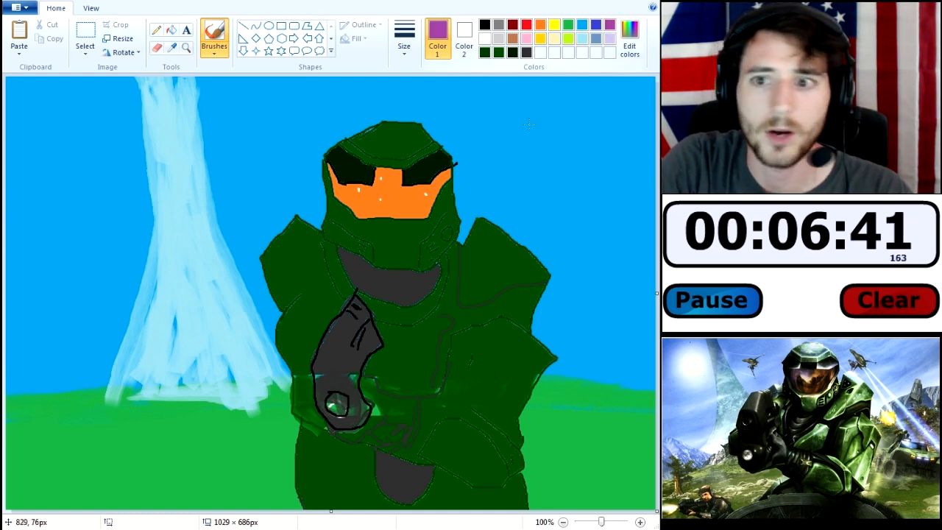
mouse_move(492, 92)
mouse_down()
mouse_move(567, 126)
mouse_move(588, 155)
mouse_move(586, 172)
mouse_move(571, 177)
mouse_move(536, 160)
mouse_up()
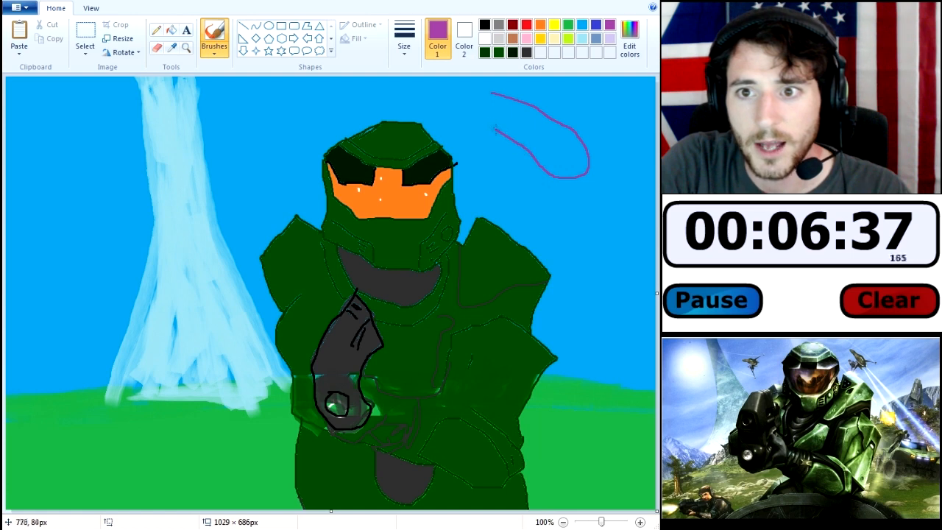
drag(496, 127, 476, 100)
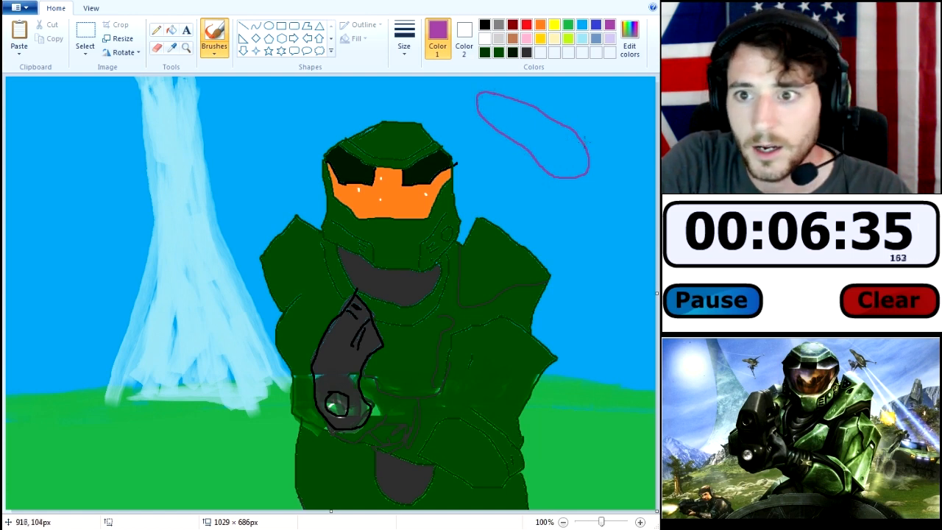
mouse_move(628, 157)
mouse_down()
mouse_move(633, 166)
mouse_move(604, 154)
mouse_up()
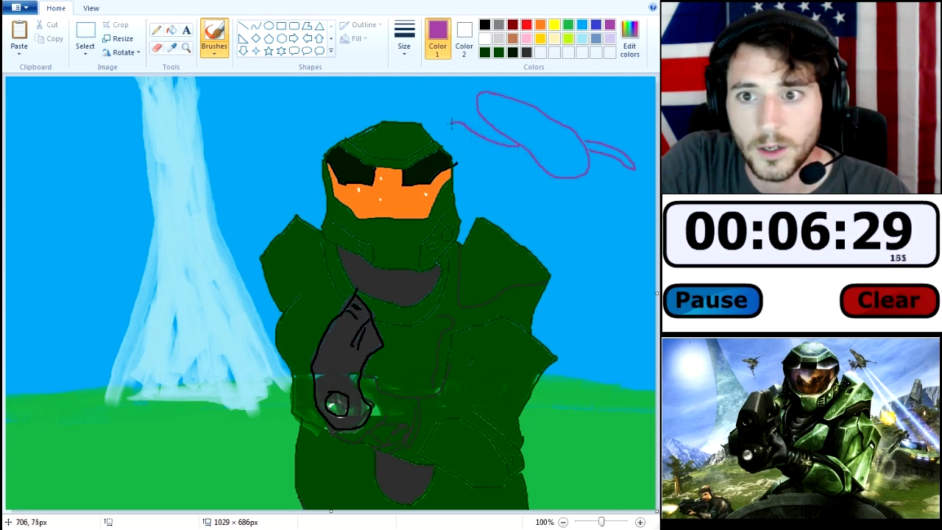
- Draw the purple ship's lower hull, front prong and underside curves, and add an inner contour on the upper hull
drag(453, 124, 457, 138)
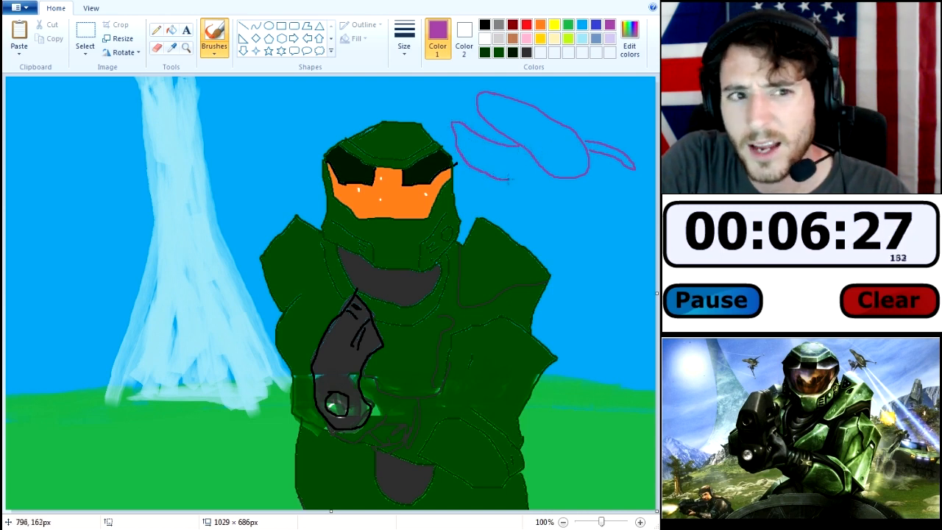
drag(507, 179, 548, 175)
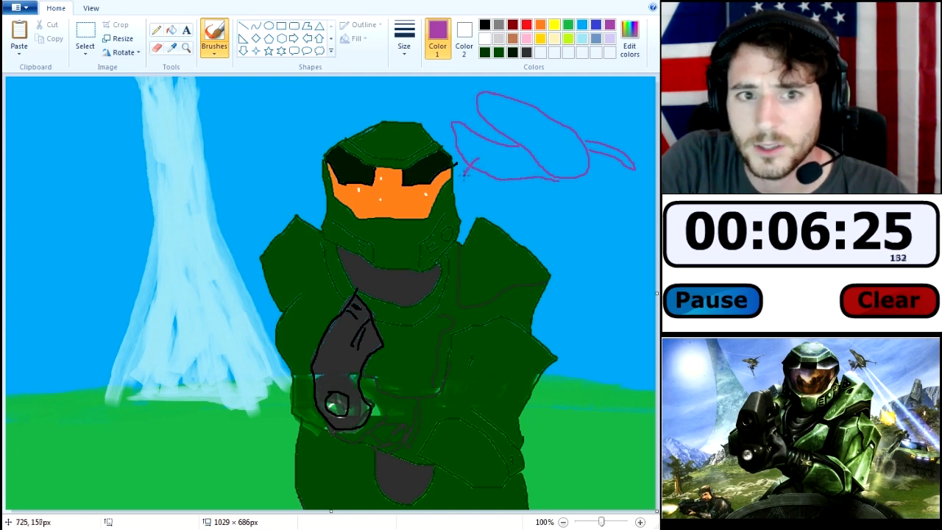
mouse_move(465, 193)
mouse_down()
mouse_move(482, 162)
mouse_move(481, 184)
mouse_move(466, 194)
mouse_move(481, 197)
mouse_move(506, 174)
mouse_up()
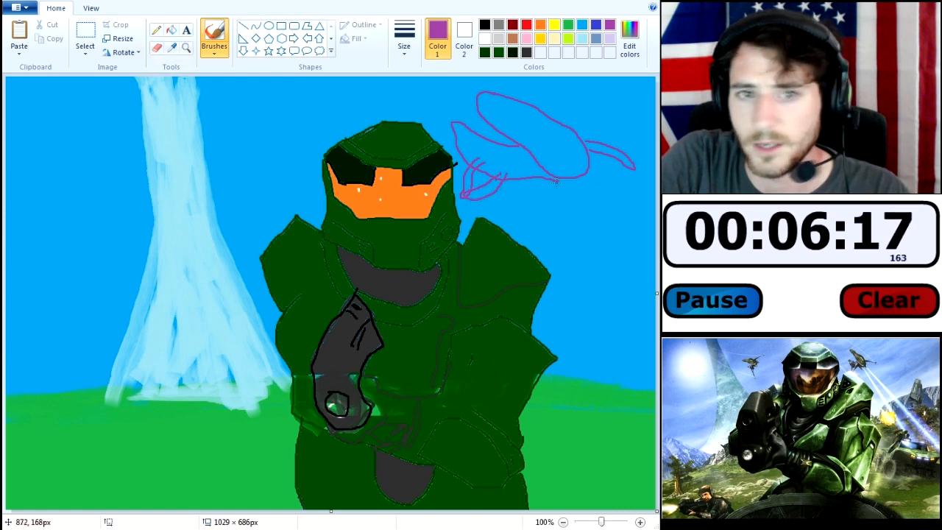
drag(525, 188, 565, 192)
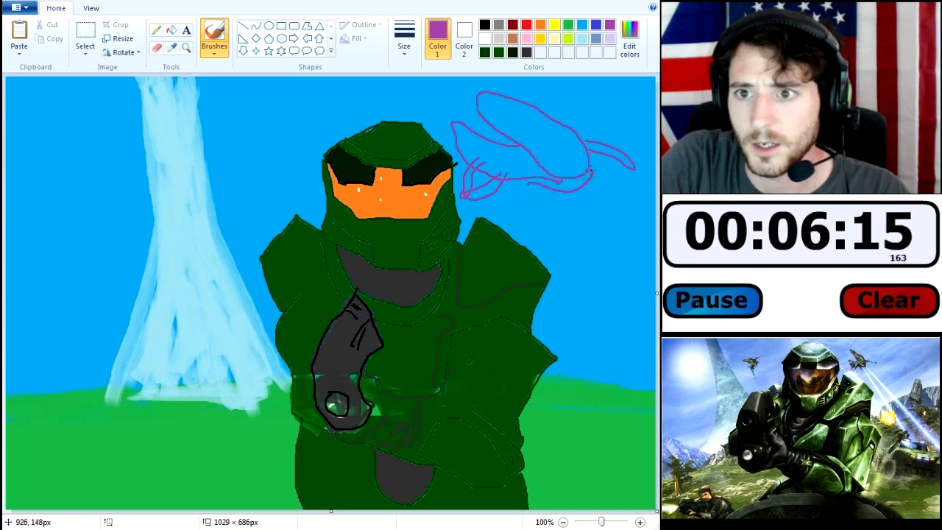
drag(523, 182, 586, 189)
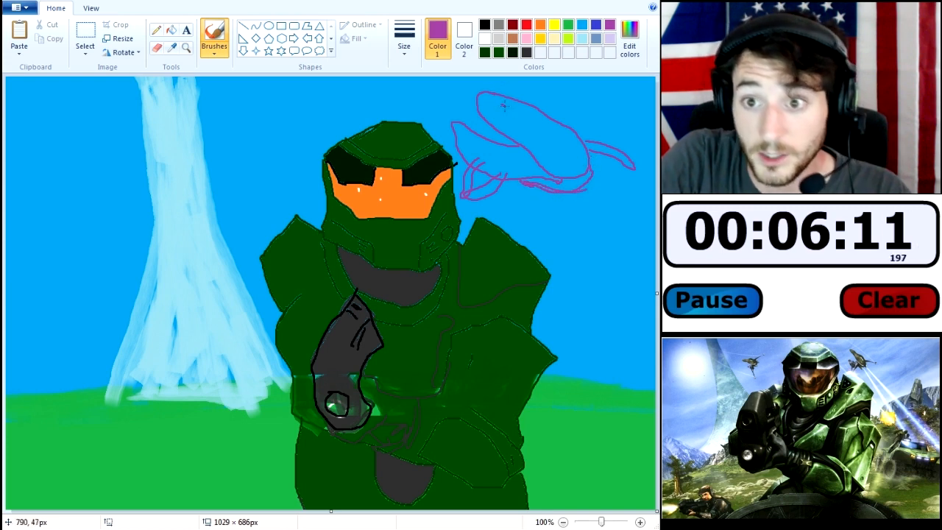
drag(503, 106, 566, 147)
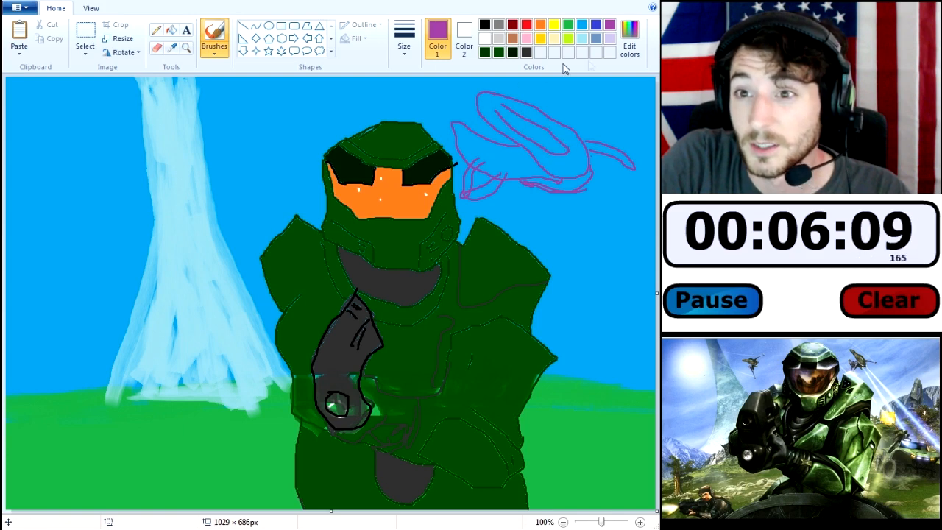
- Mix a lighter purple (red 189, green 108, blue 189) and fill the ship's hull sections with it
click(629, 40)
drag(462, 239, 460, 225)
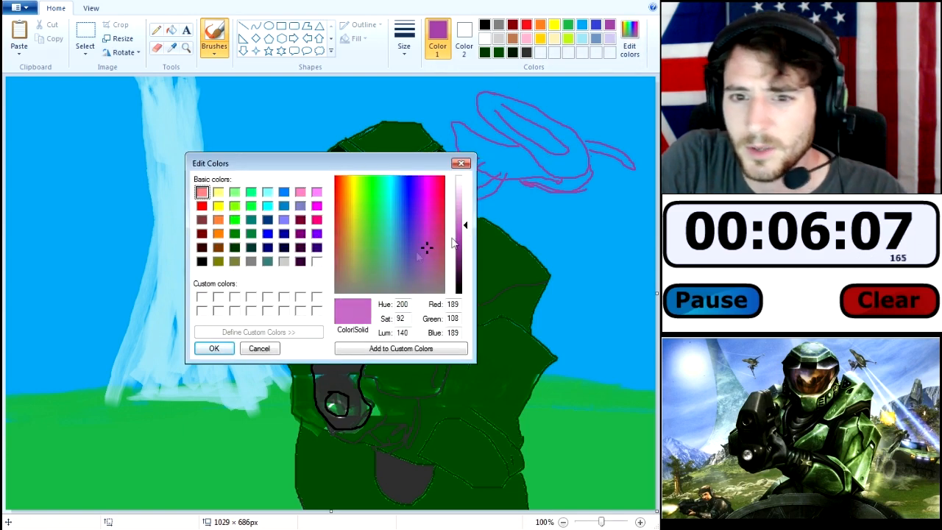
click(213, 348)
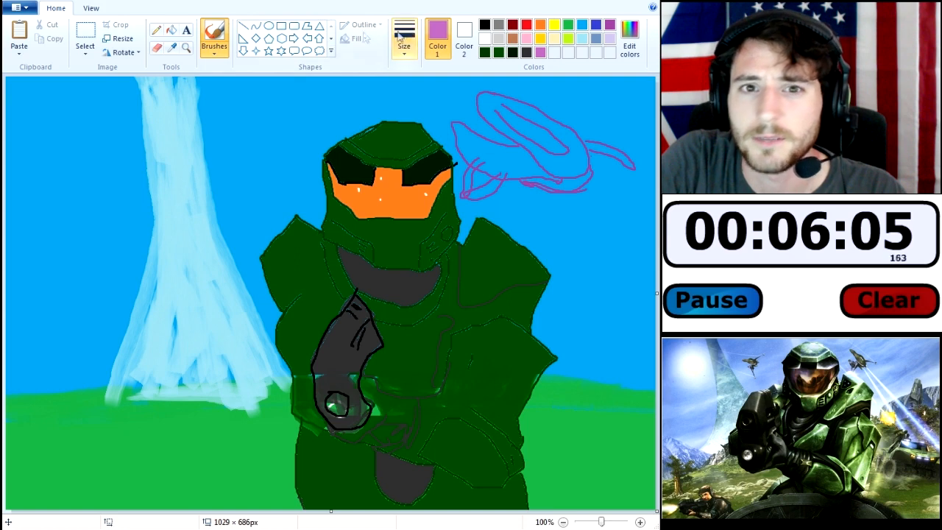
click(171, 30)
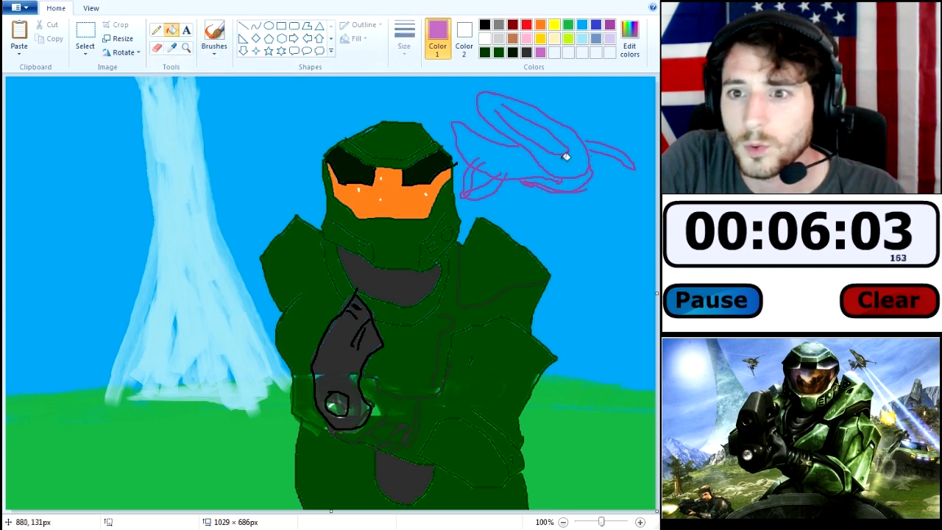
click(565, 156)
click(535, 168)
click(571, 180)
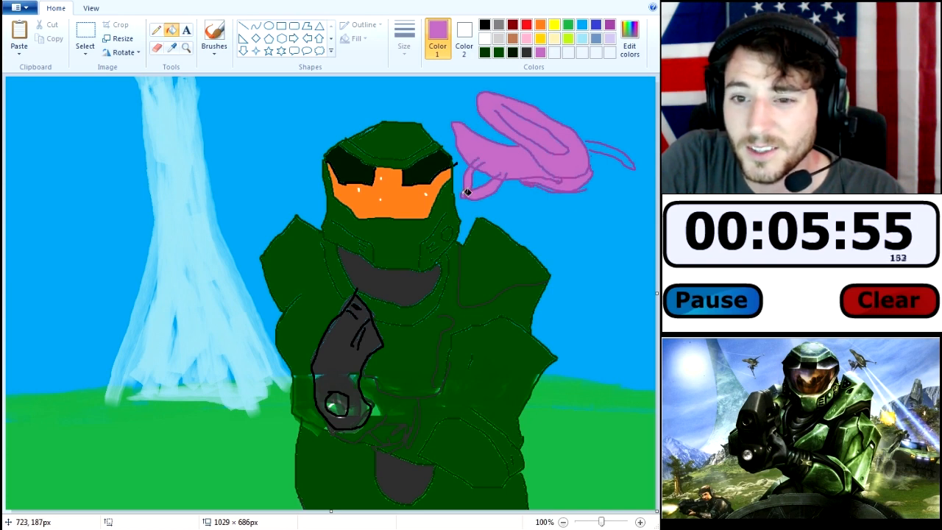
click(213, 33)
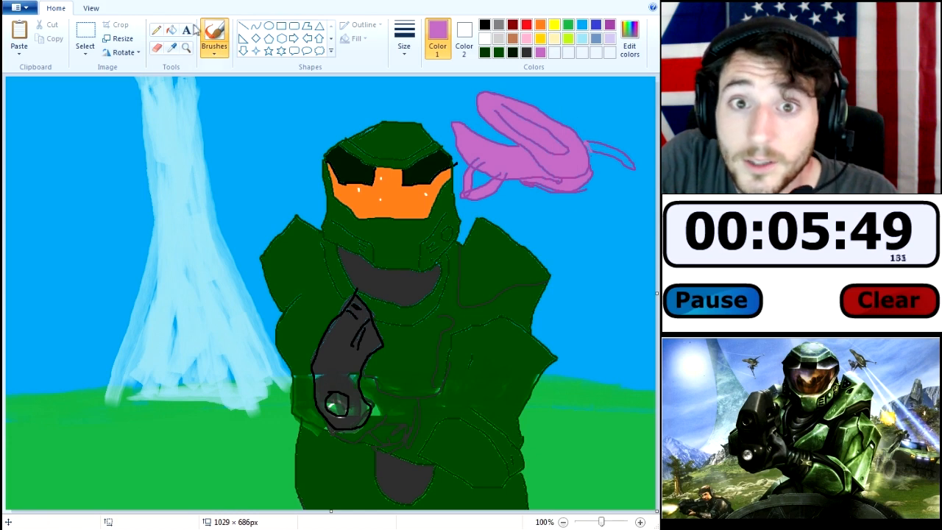
- Fill the purple ship's tail prong with light purple and brush a thin light-gray arc across the sky beside the ship
click(171, 30)
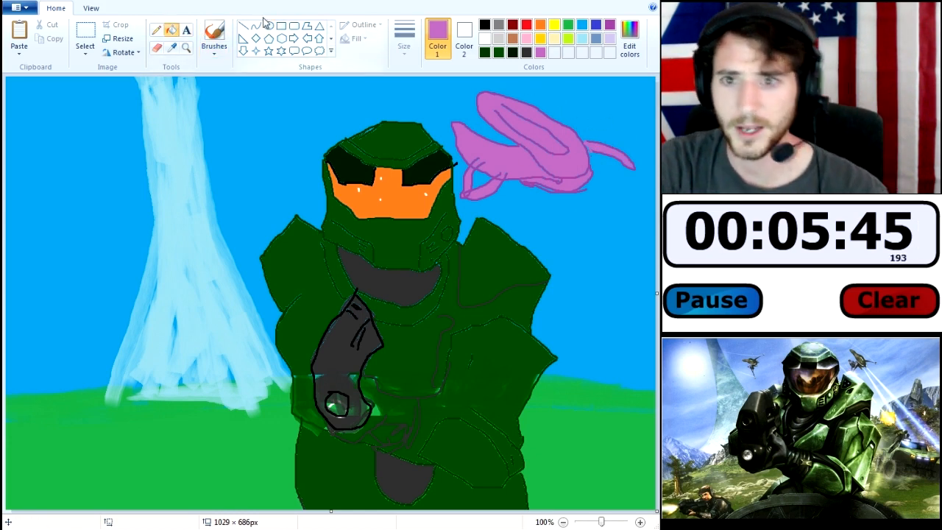
click(499, 38)
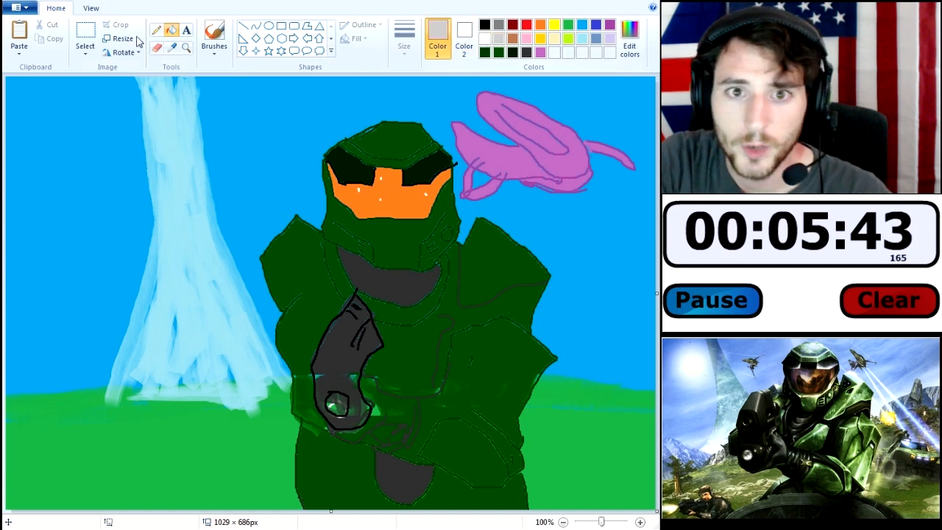
click(215, 33)
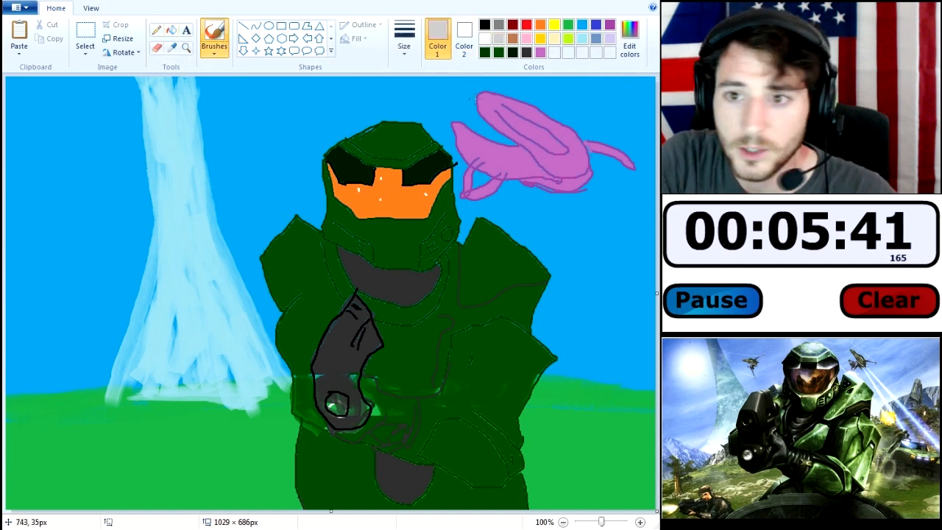
mouse_move(637, 162)
mouse_down()
mouse_move(598, 109)
mouse_move(548, 77)
mouse_up()
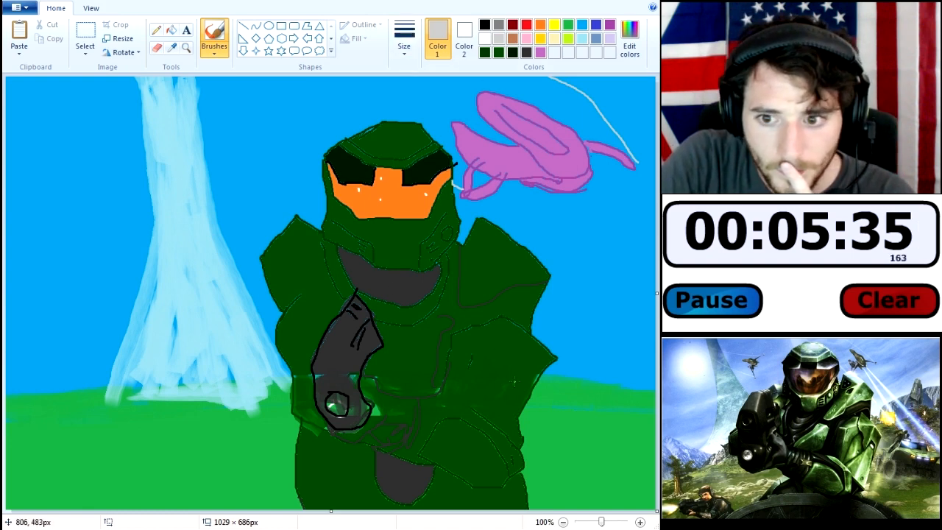
- Outline light-gray highlight panels on Master Chief's forearm armor and add short light-gray lines across his lower body
drag(516, 382, 515, 420)
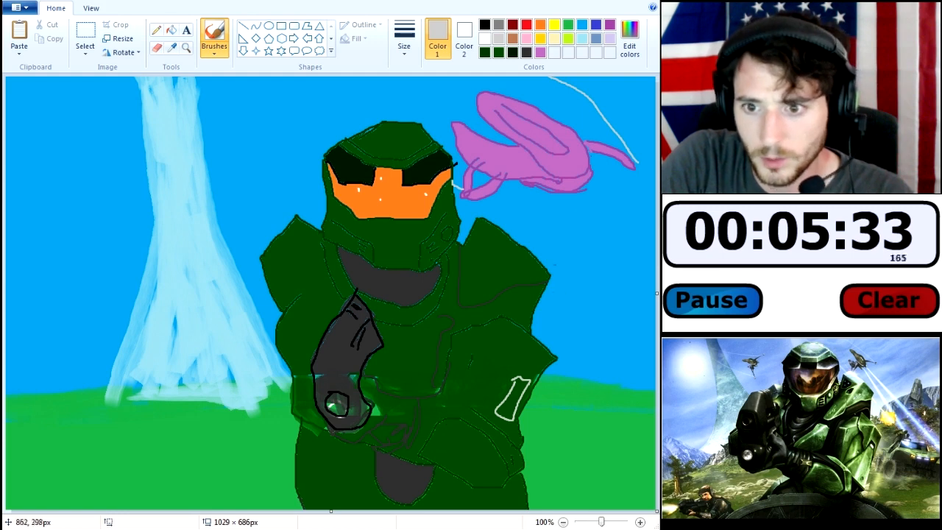
mouse_move(459, 419)
mouse_down()
mouse_move(509, 459)
mouse_move(497, 486)
mouse_move(428, 464)
mouse_move(429, 422)
mouse_move(487, 427)
mouse_up()
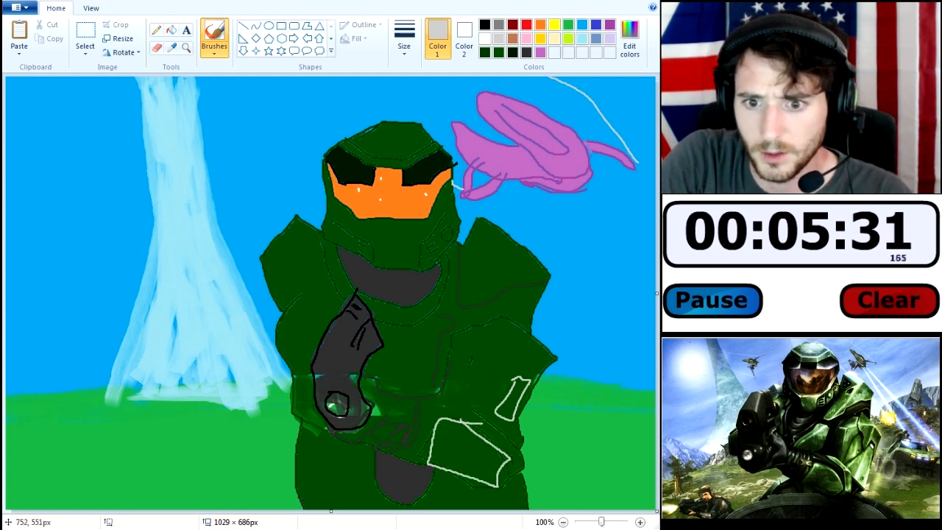
drag(323, 464, 314, 462)
drag(335, 496, 360, 496)
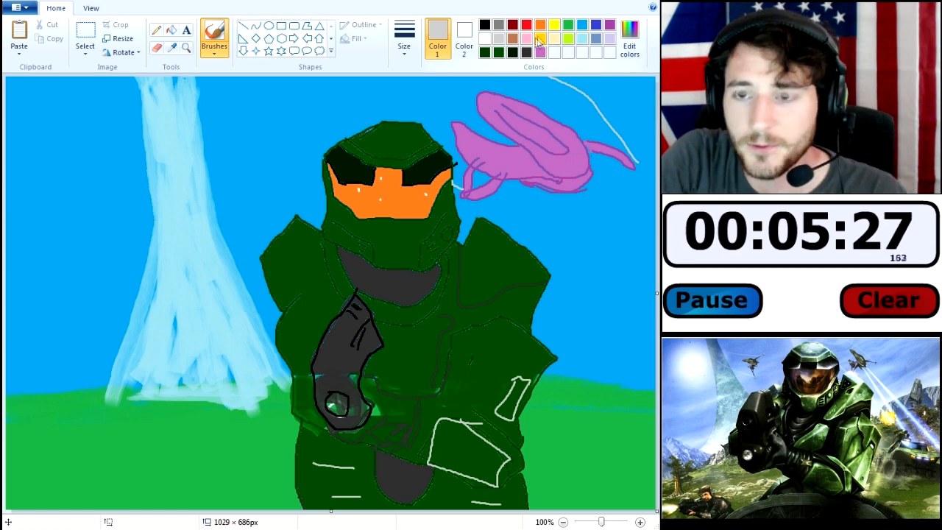
- Draw a lime oval for a soldier's hair on the grass below the light tower, with a cream-filled head beneath it
click(568, 38)
mouse_move(131, 373)
mouse_down()
mouse_move(179, 407)
mouse_move(142, 421)
mouse_move(103, 409)
mouse_up()
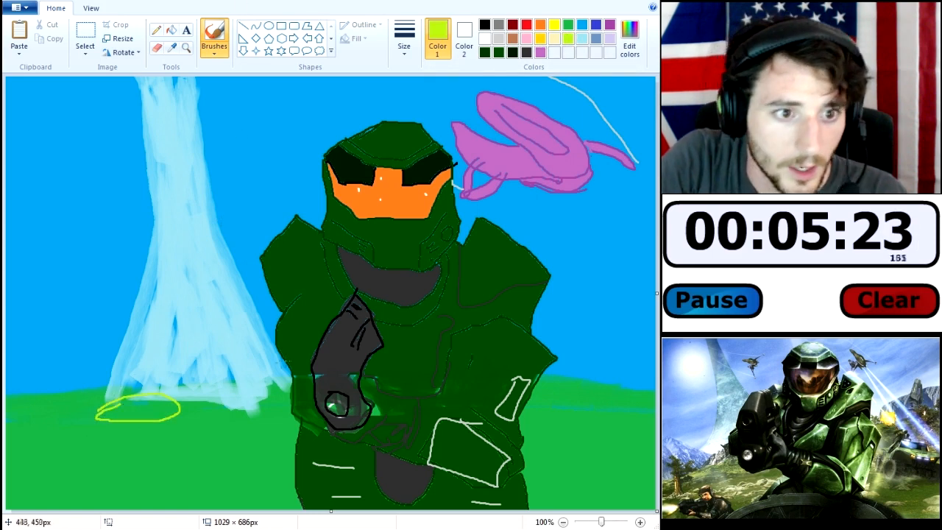
click(554, 39)
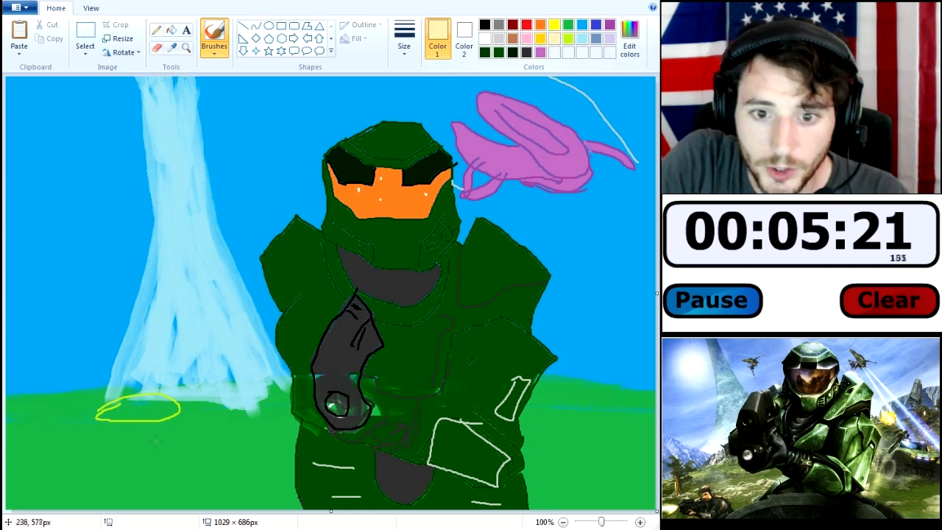
mouse_move(184, 441)
mouse_down()
mouse_move(179, 466)
mouse_move(115, 468)
mouse_move(97, 419)
mouse_up()
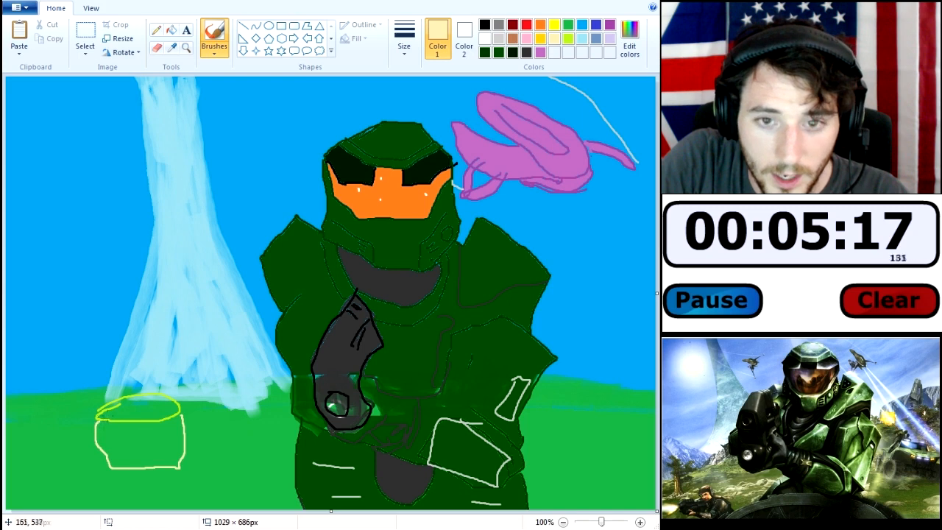
click(171, 29)
click(139, 434)
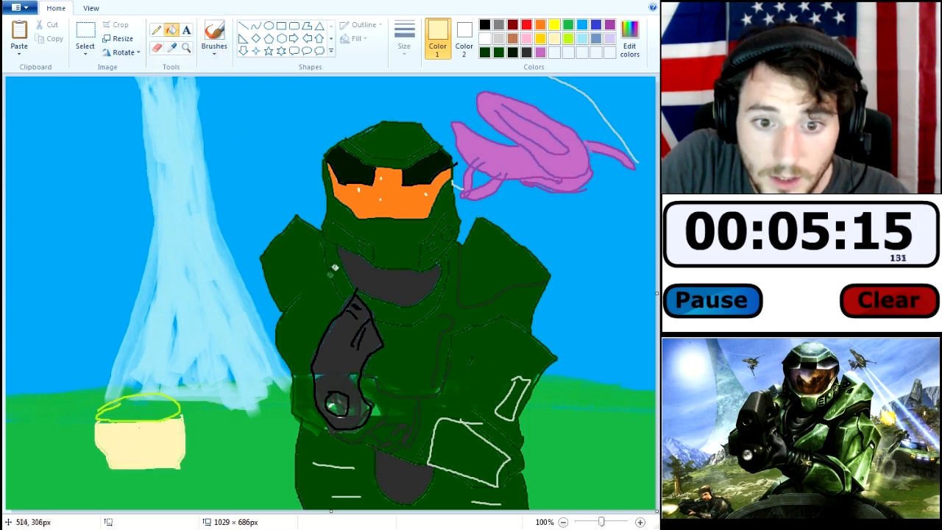
- Draw a green-filled round eyepiece on the soldier's face and connect it to the hairline with a short green line
click(568, 24)
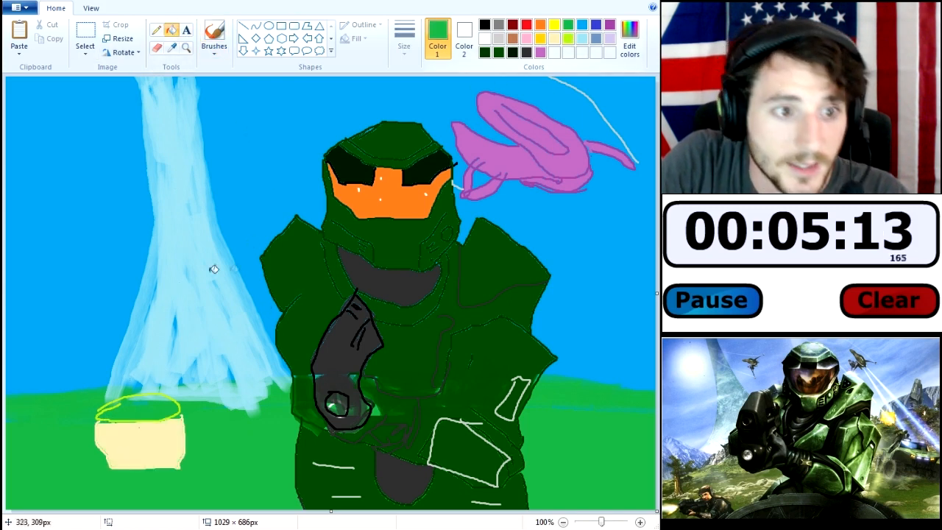
click(214, 33)
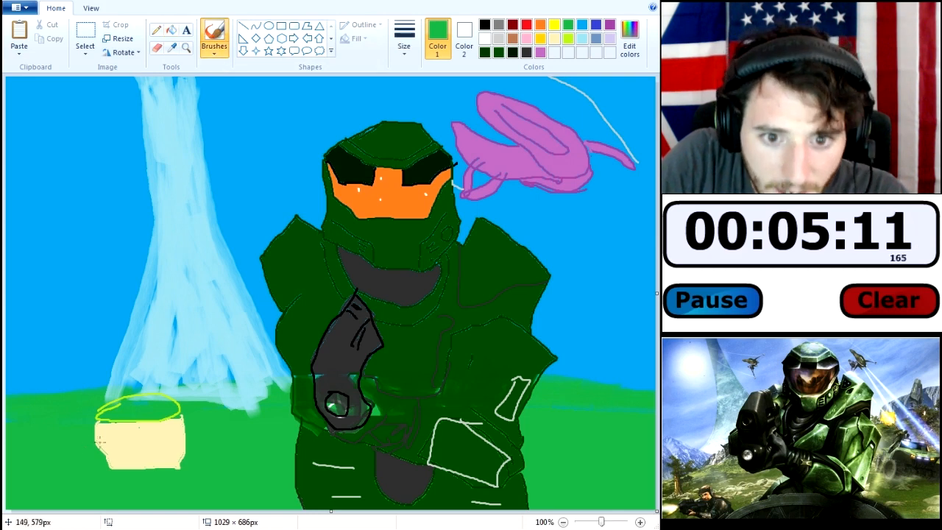
drag(121, 440, 115, 433)
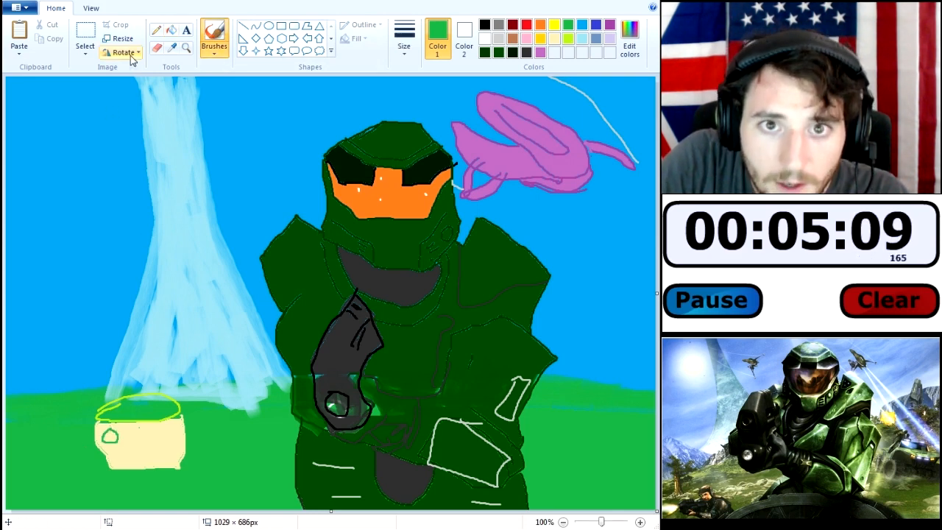
click(171, 30)
click(111, 436)
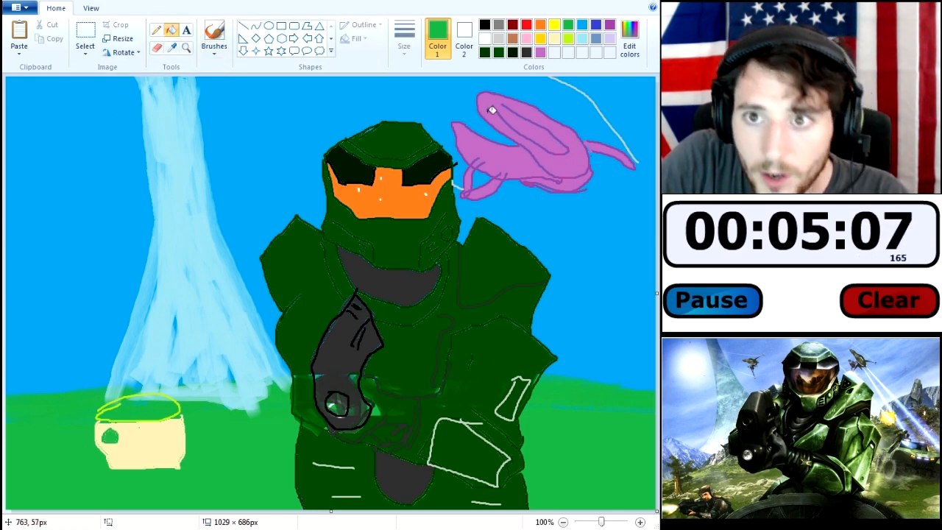
click(214, 35)
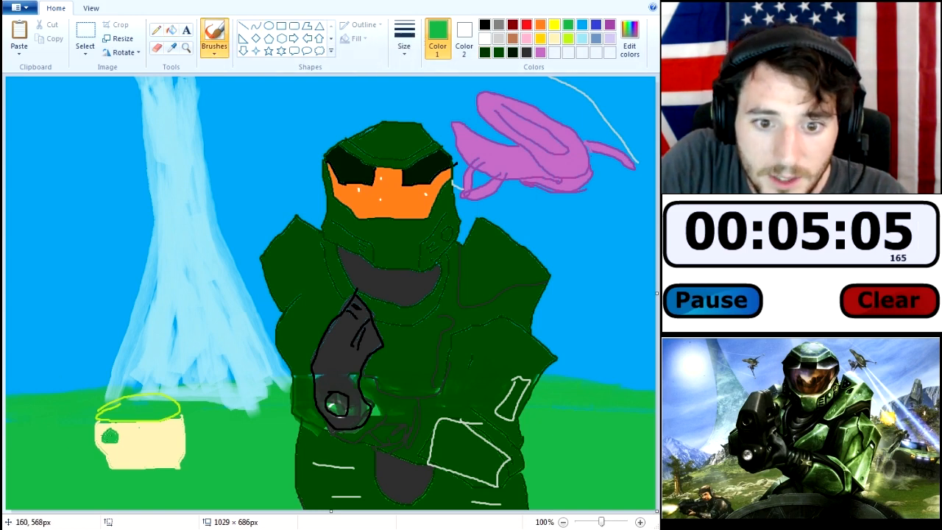
drag(103, 430, 99, 421)
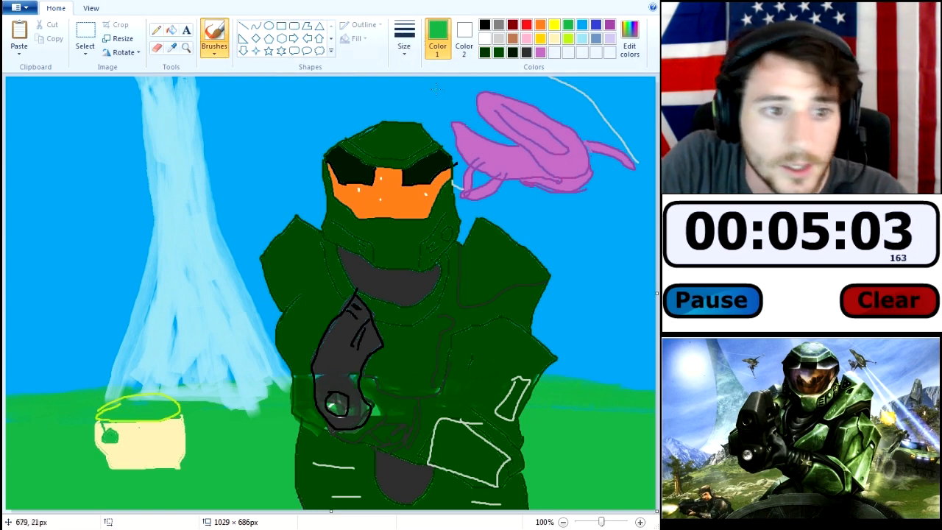
- Outline the hair at the back of the soldier's head in lime and draw a black eye, nose and mouth
click(569, 40)
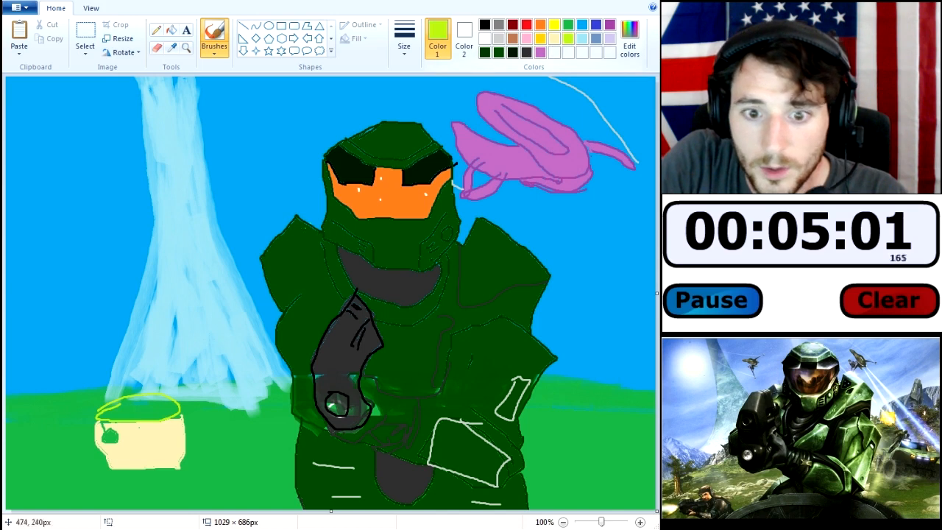
drag(175, 429, 192, 454)
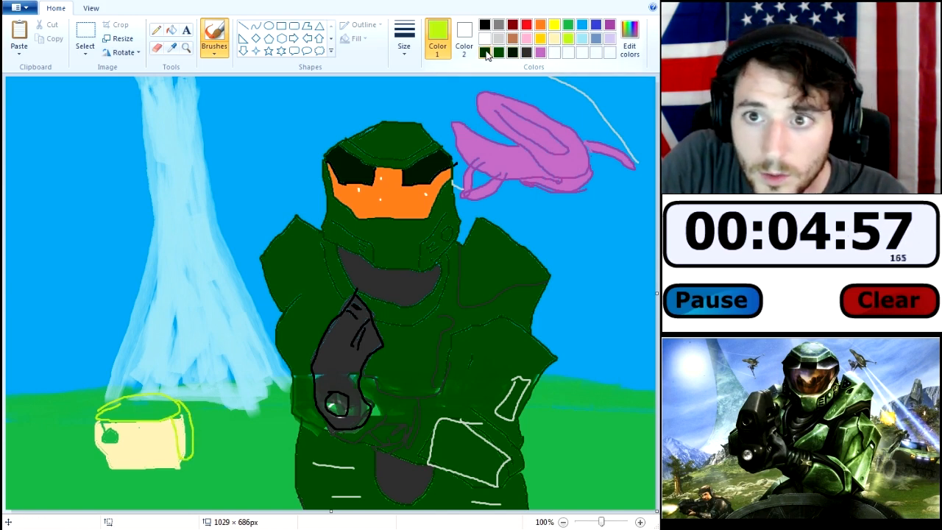
click(485, 25)
drag(145, 434, 124, 459)
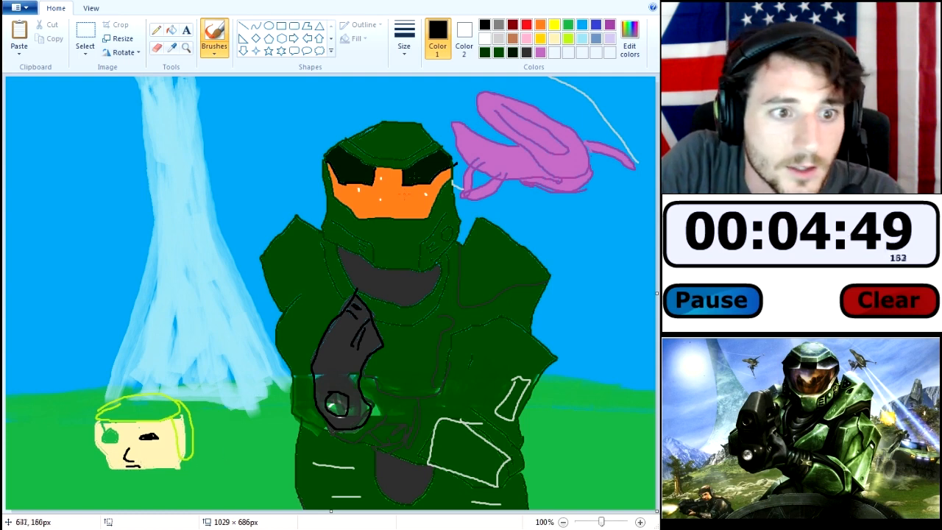
- Fill the hair at the back of the soldier's head with lime and paint the top with the watercolor brush
click(568, 39)
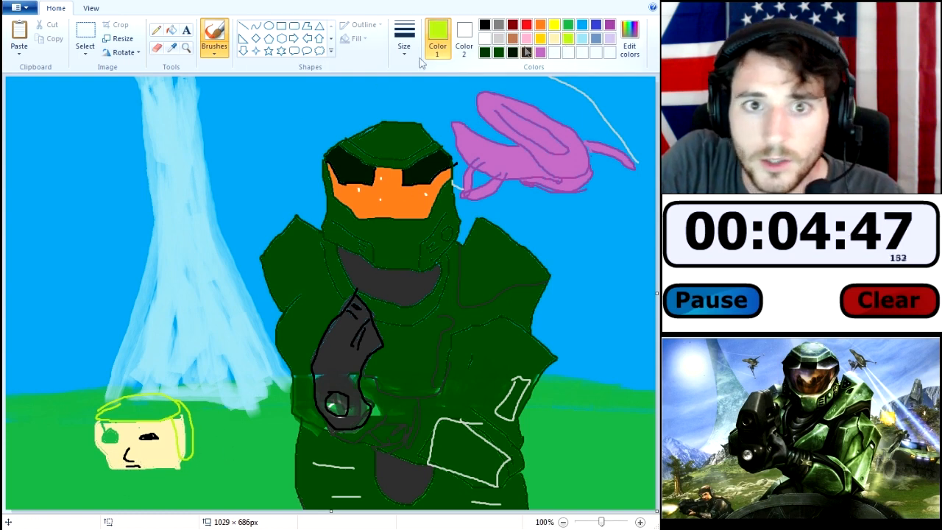
click(158, 30)
click(171, 29)
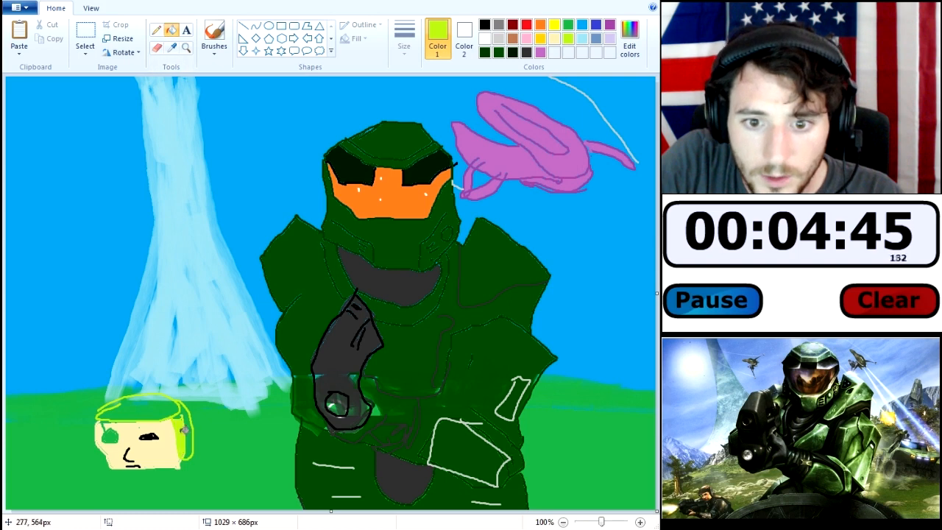
click(186, 409)
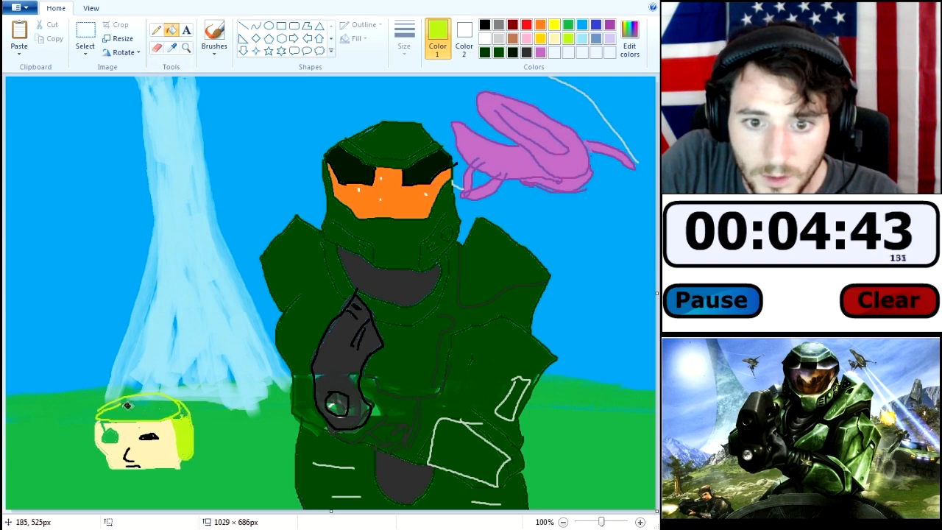
click(214, 53)
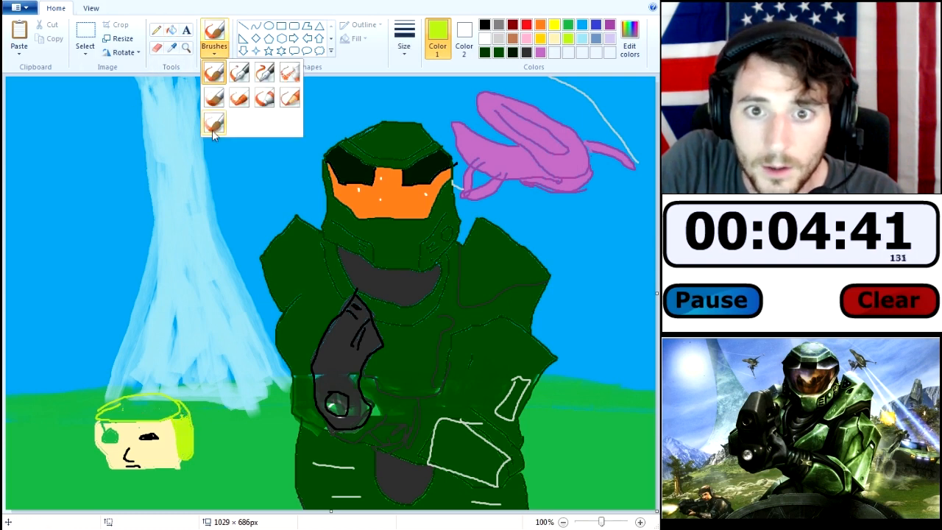
click(214, 125)
mouse_move(118, 415)
mouse_down()
mouse_move(170, 405)
mouse_move(144, 402)
mouse_move(184, 419)
mouse_move(150, 406)
mouse_move(169, 413)
mouse_move(108, 412)
mouse_move(150, 403)
mouse_move(94, 417)
mouse_up()
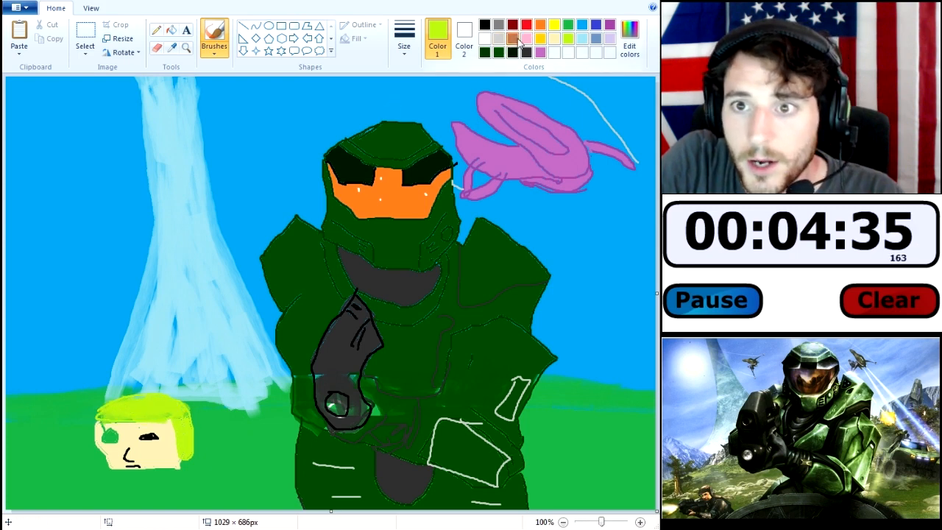
- Paint brown watercolor strokes over the lime hair along the top and back of the soldier's head
click(512, 39)
mouse_move(121, 406)
mouse_down()
mouse_move(145, 408)
mouse_move(130, 404)
mouse_move(176, 412)
mouse_move(171, 402)
mouse_move(187, 422)
mouse_move(189, 452)
mouse_up()
mouse_move(151, 410)
mouse_down()
mouse_move(111, 409)
mouse_move(156, 406)
mouse_up()
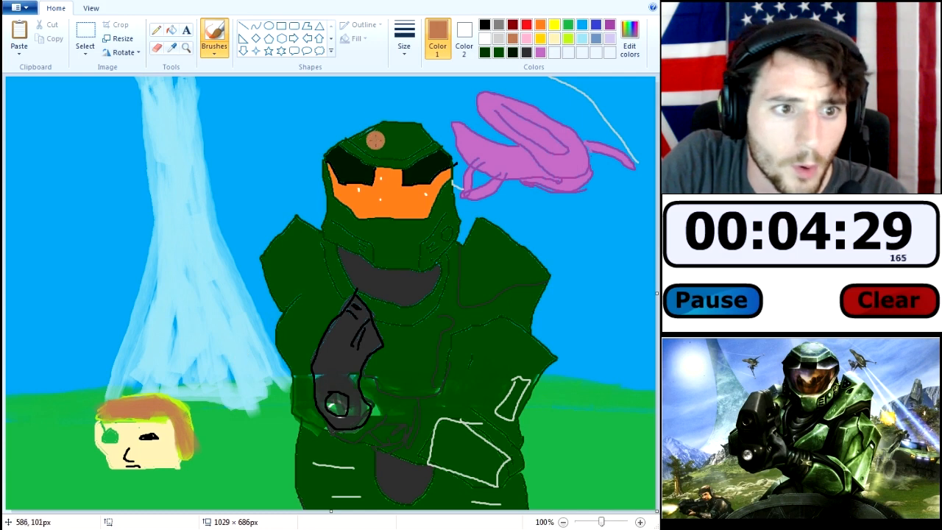
- Outline the soldier's jaw, neck and sloping shoulder with the standard brush in near-black green
click(485, 25)
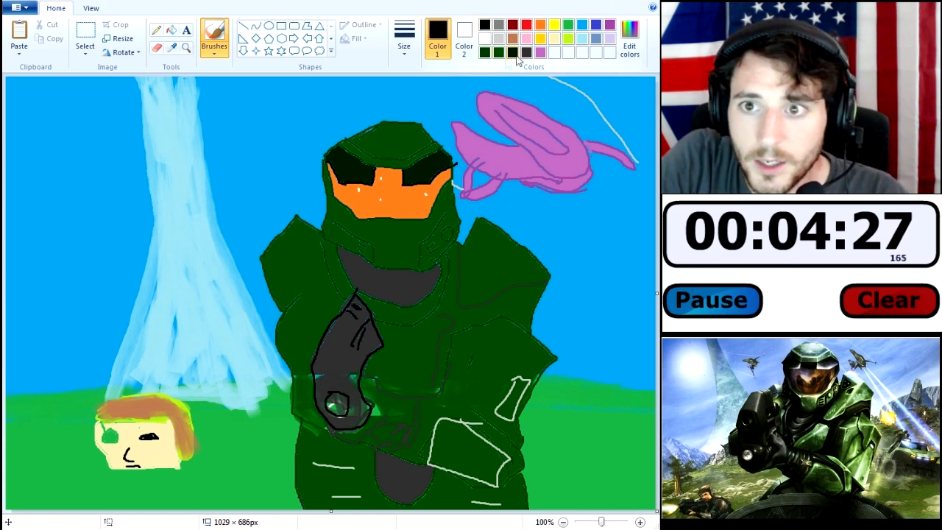
click(519, 54)
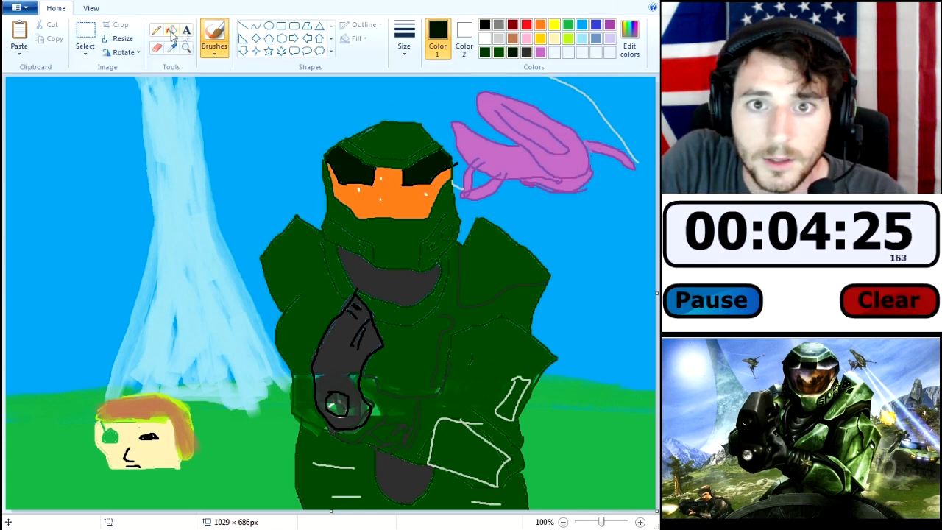
click(214, 49)
click(214, 71)
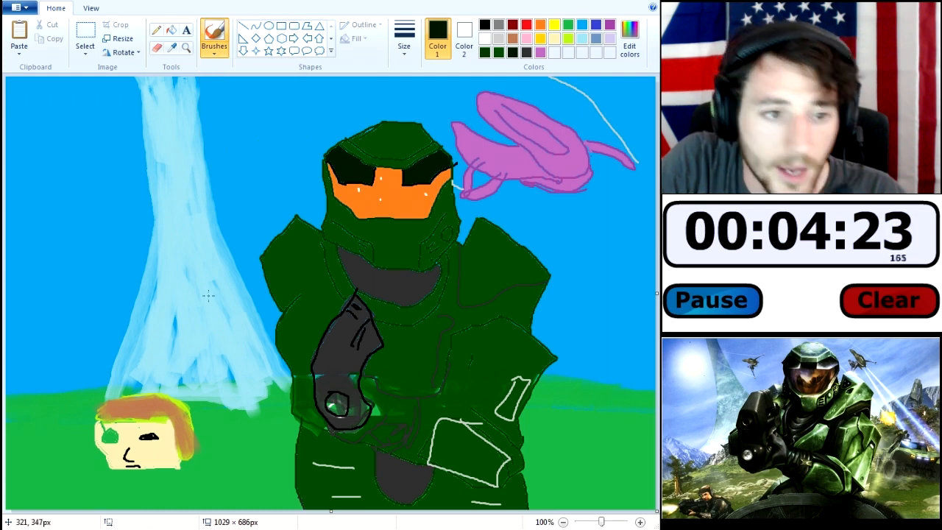
drag(164, 466, 109, 469)
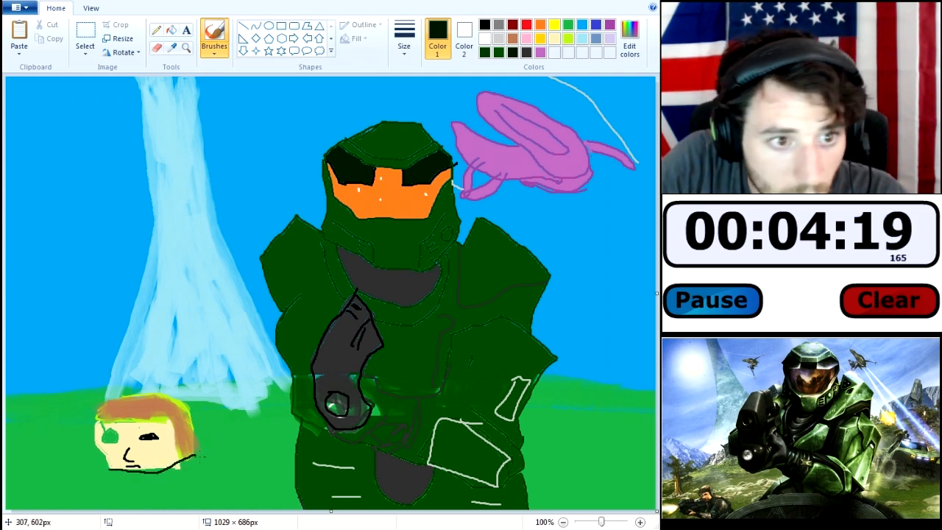
drag(233, 474, 239, 508)
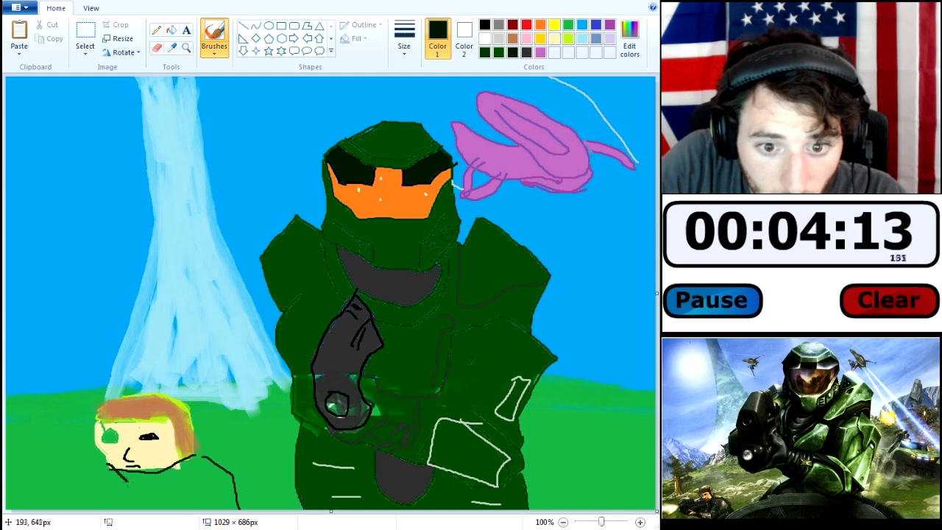
- Draw the outline of the soldier's rifle in front of his chest, including its barrel, underside grip and inner contour line
mouse_move(130, 484)
mouse_down()
mouse_move(72, 493)
mouse_move(126, 485)
mouse_move(130, 495)
mouse_move(64, 496)
mouse_up()
key(ctrl+z)
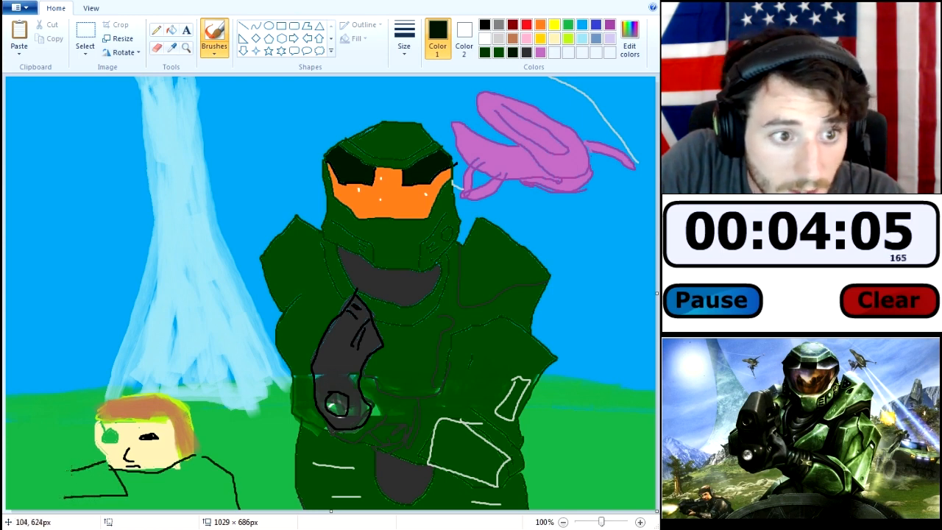
drag(72, 458, 32, 466)
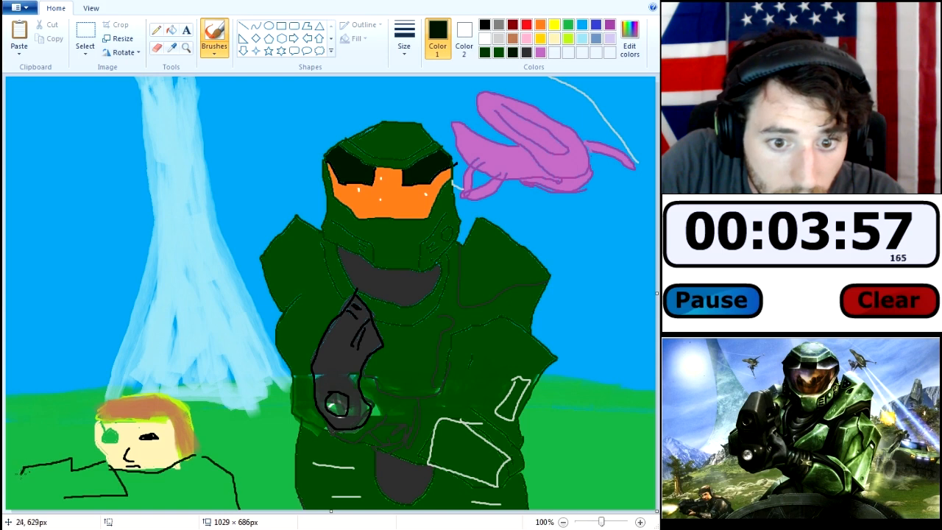
mouse_move(18, 478)
mouse_down()
mouse_move(21, 492)
mouse_move(70, 499)
mouse_move(70, 509)
mouse_up()
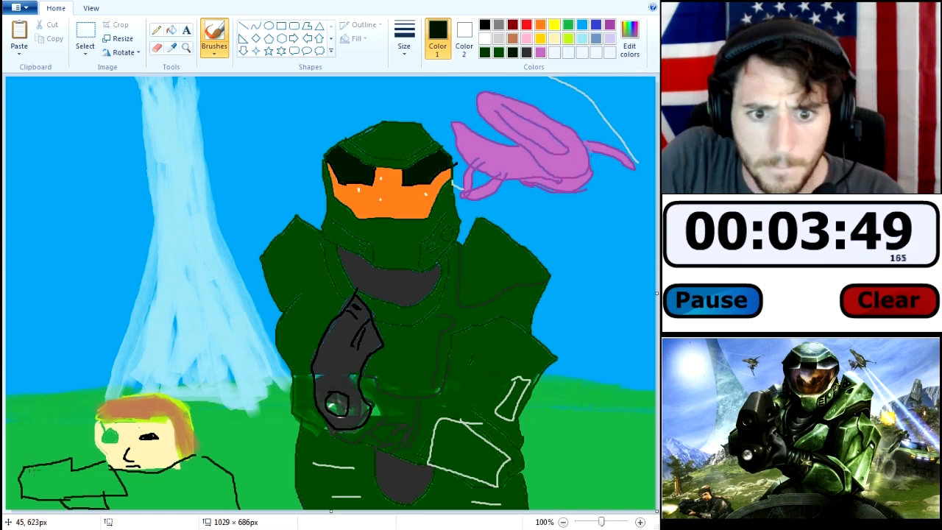
mouse_move(48, 475)
mouse_down()
mouse_move(82, 473)
mouse_move(84, 486)
mouse_move(68, 487)
mouse_move(117, 487)
mouse_up()
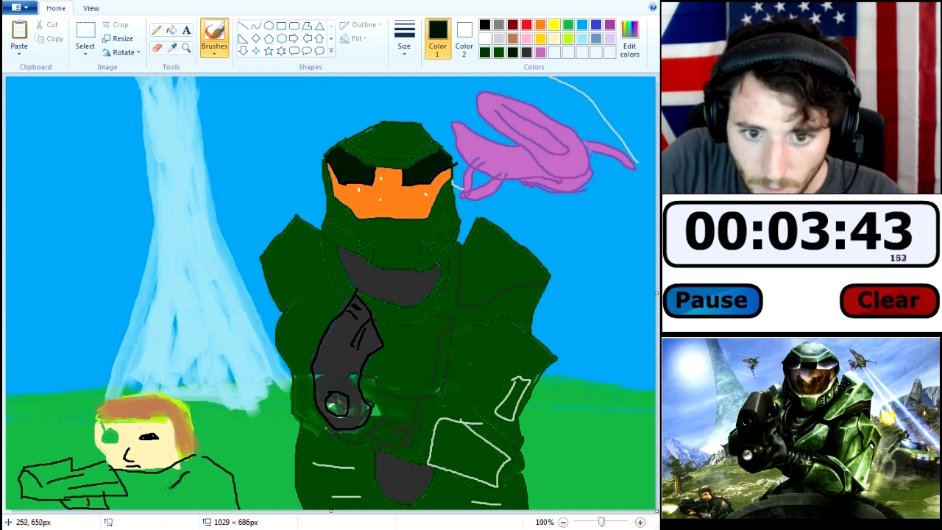
- Finish the soldier's arm outline in near-black green and paint a pale yellow flash at his rifle's muzzle
drag(173, 486, 128, 496)
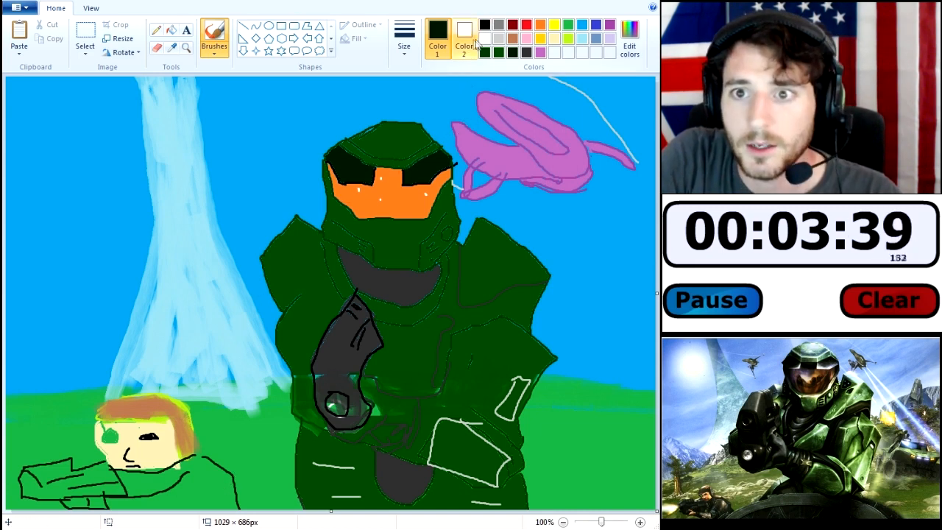
click(554, 41)
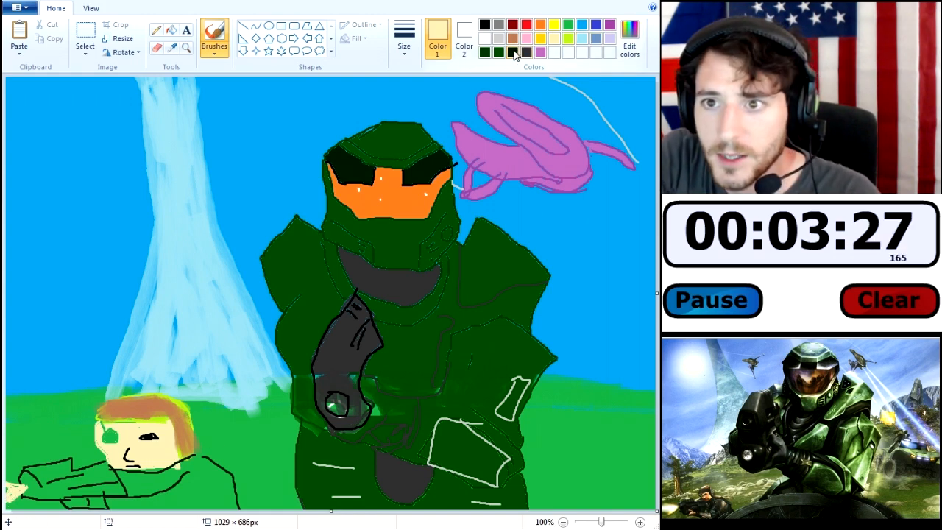
- Define a custom olive green as the drawing colour
click(629, 41)
drag(466, 248, 462, 245)
drag(371, 242, 360, 241)
click(225, 349)
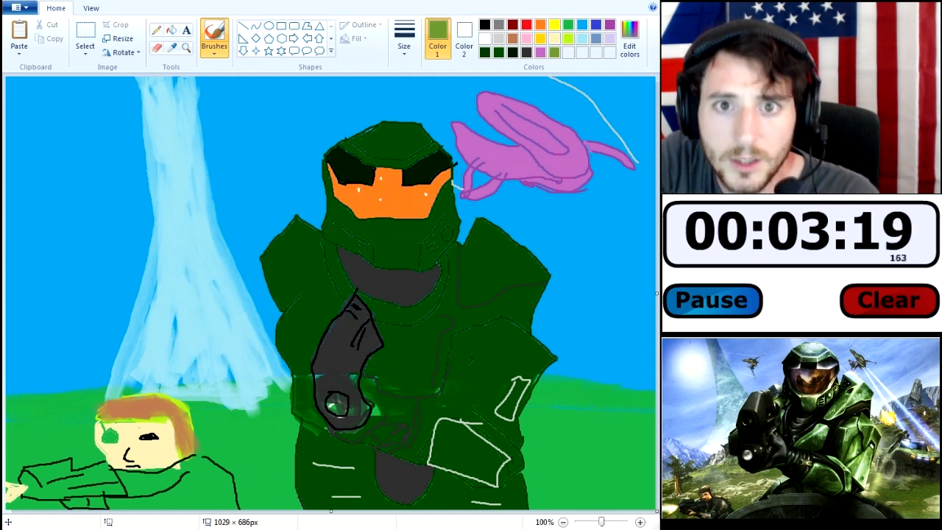
click(170, 30)
click(232, 410)
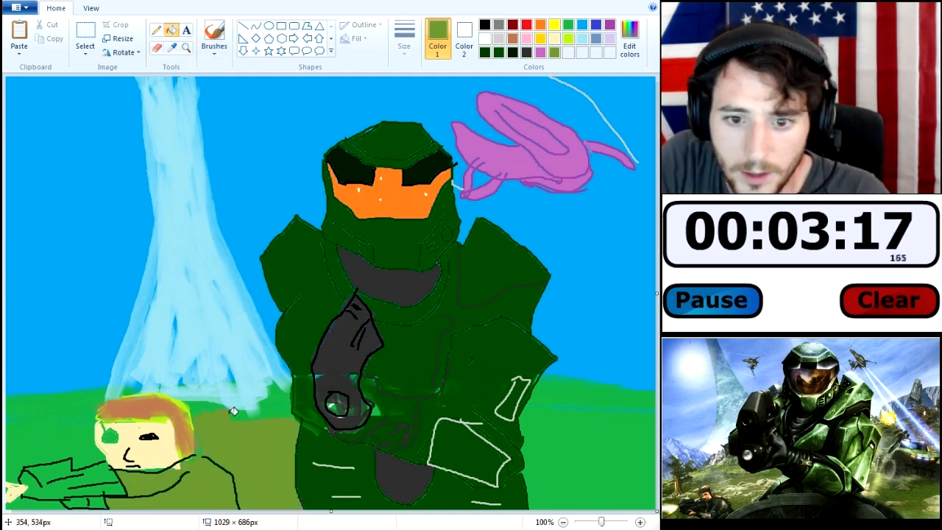
key(ctrl+z)
- Close the gap in the soldier's outline with the brush and fill his torso with olive green
click(214, 36)
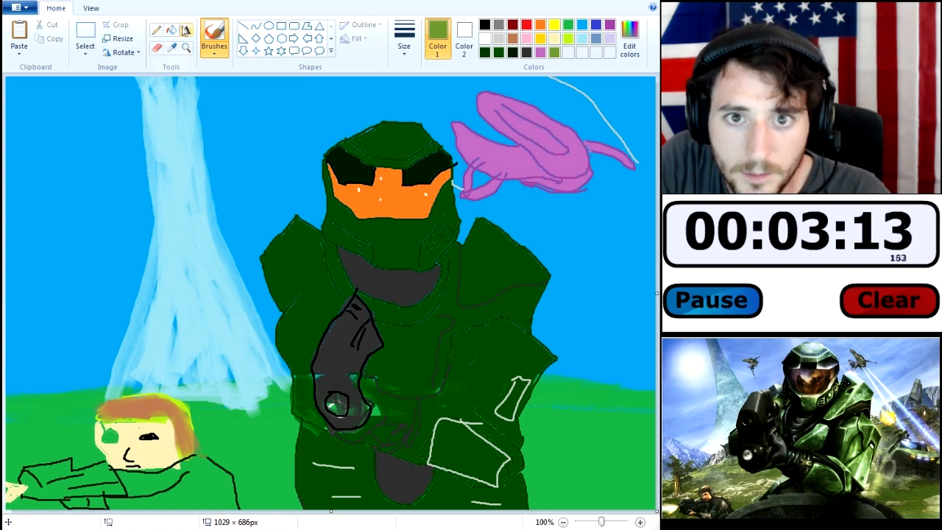
click(170, 29)
click(216, 485)
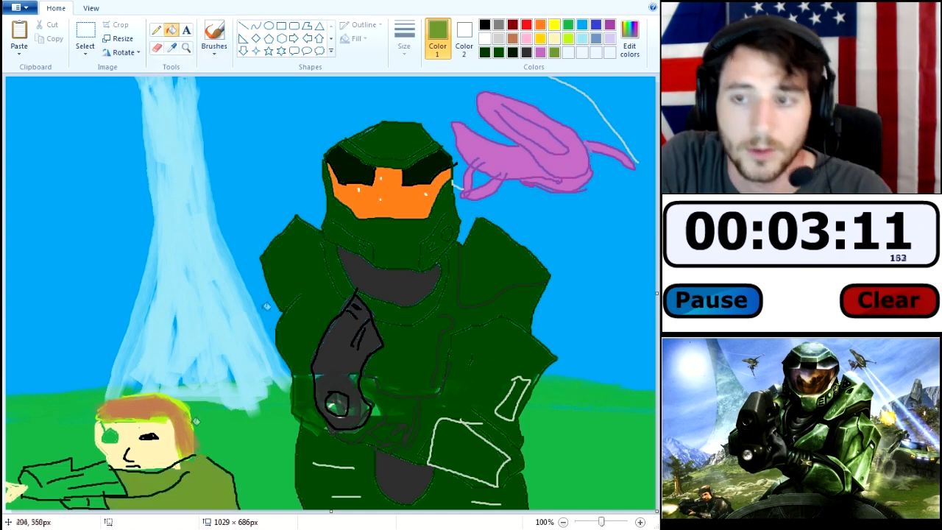
- Close the gaps in the soldier's rifle outline and fill the rifle with dark green
click(498, 53)
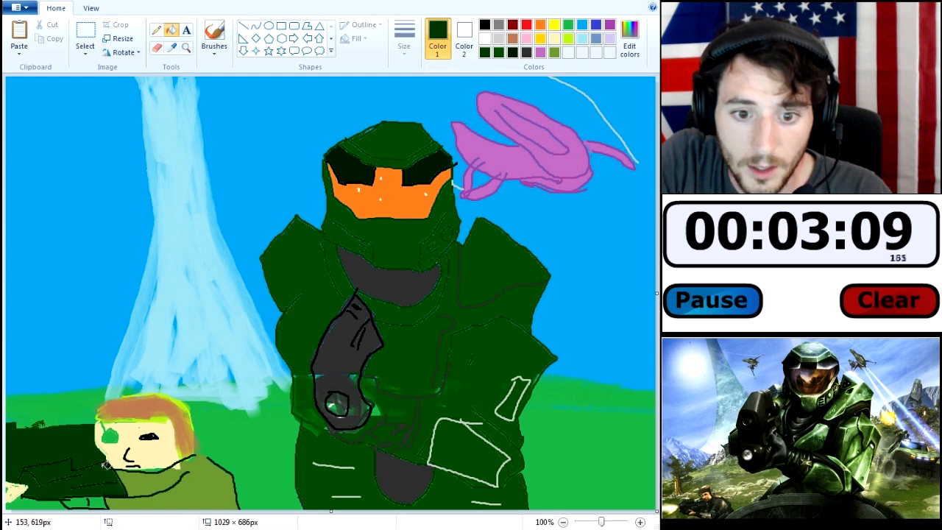
click(214, 33)
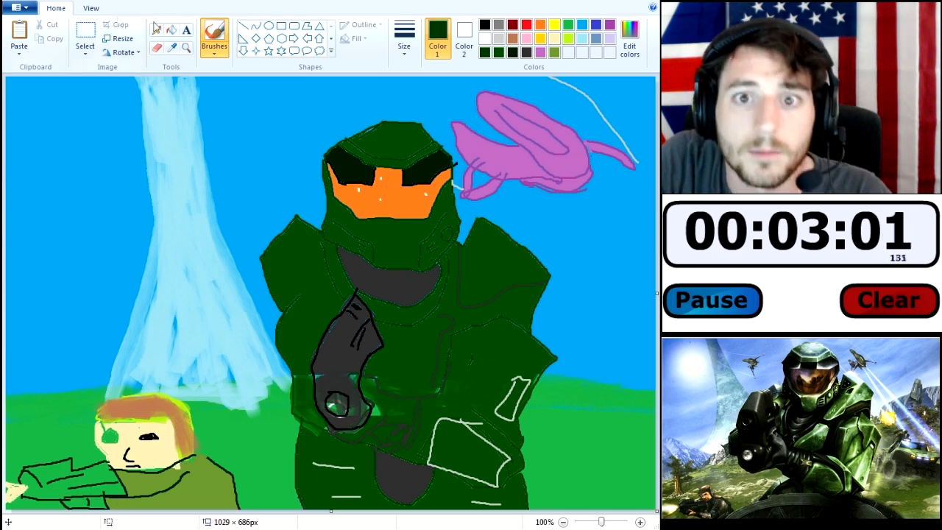
click(171, 29)
click(98, 475)
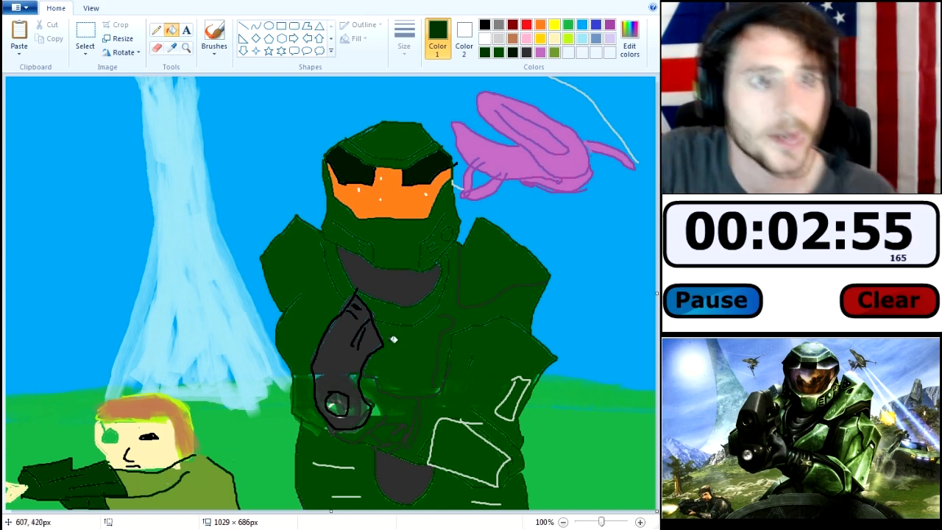
- Paint a round pale yellow sun in the sky above the soldier, beside the light blue tower
click(554, 40)
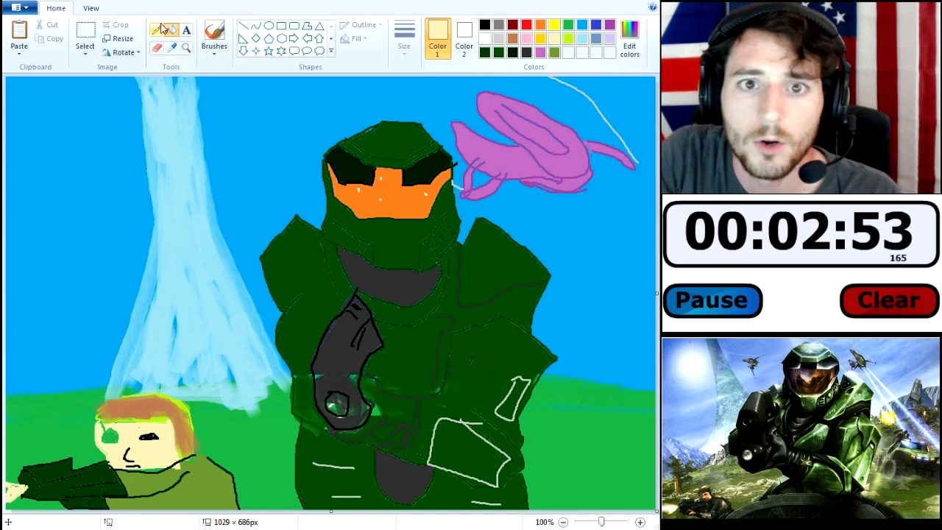
click(214, 33)
click(214, 53)
click(216, 121)
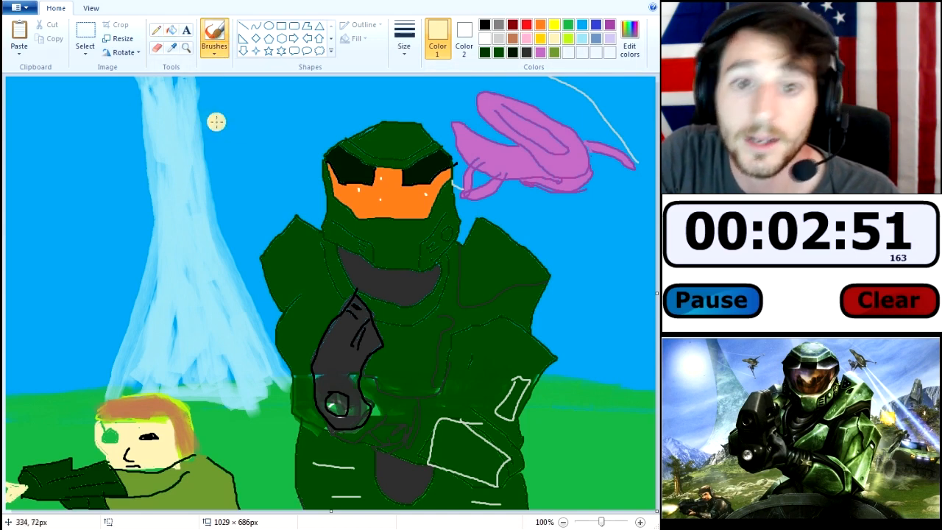
mouse_move(62, 125)
mouse_down()
mouse_move(92, 136)
mouse_move(53, 126)
mouse_move(57, 138)
mouse_move(50, 133)
mouse_move(70, 125)
mouse_move(60, 120)
mouse_move(51, 142)
mouse_move(83, 119)
mouse_move(45, 123)
mouse_move(83, 150)
mouse_move(72, 114)
mouse_move(45, 140)
mouse_move(87, 129)
mouse_move(52, 119)
mouse_move(83, 138)
mouse_move(53, 122)
mouse_move(41, 135)
mouse_move(58, 109)
mouse_move(92, 121)
mouse_up()
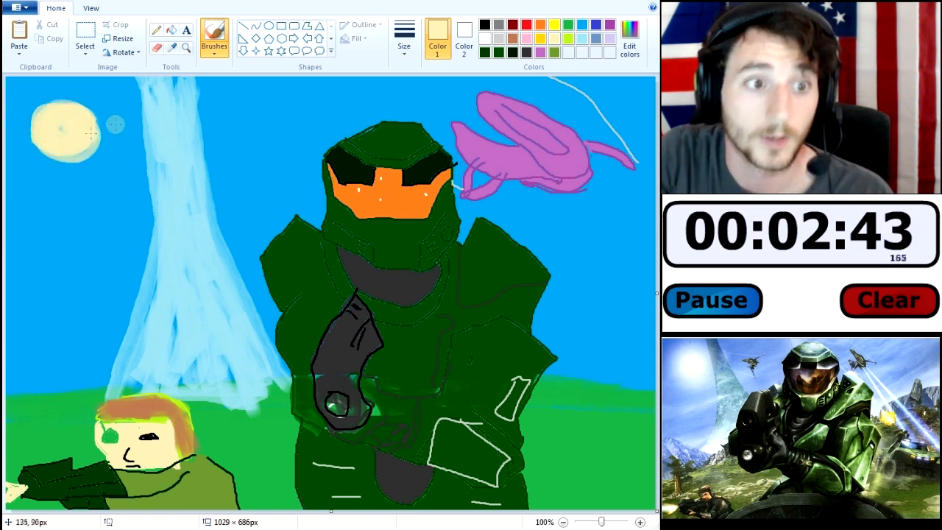
- Paint a tall light gray mountain behind the soldier and a low gray ridge across the base of the light blue tower
click(498, 38)
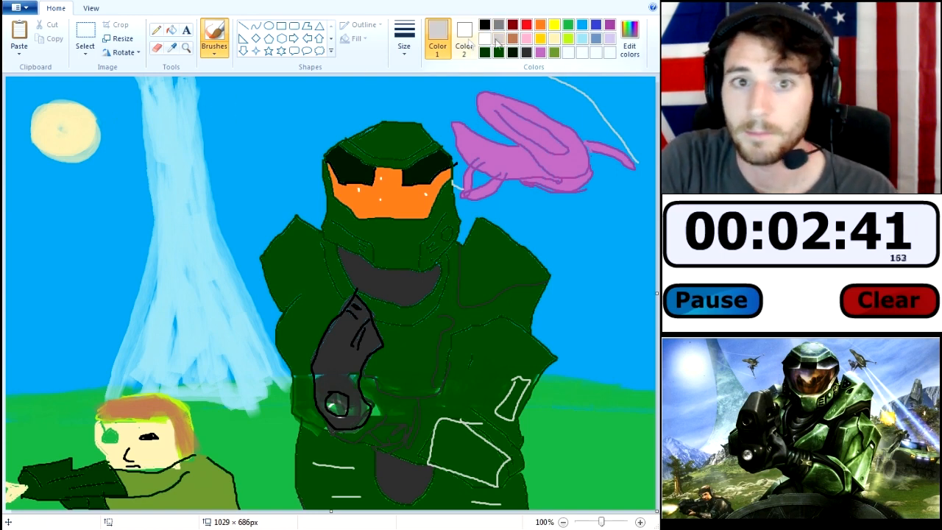
drag(88, 359, 8, 317)
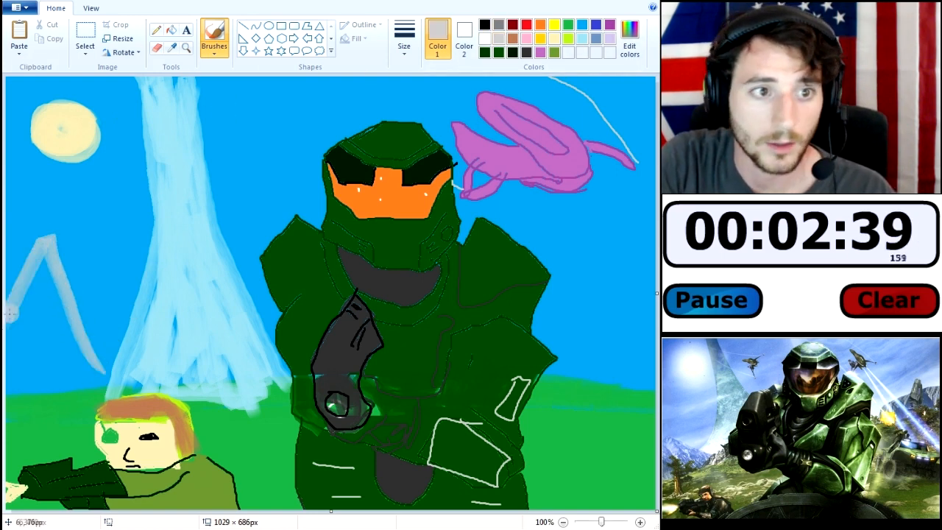
drag(43, 265, 98, 390)
mouse_move(66, 274)
mouse_down()
mouse_move(30, 356)
mouse_move(39, 319)
mouse_move(31, 298)
mouse_move(6, 365)
mouse_move(38, 273)
mouse_move(27, 281)
mouse_move(14, 390)
mouse_move(27, 362)
mouse_move(42, 376)
mouse_move(65, 361)
mouse_move(71, 381)
mouse_move(42, 259)
mouse_move(49, 336)
mouse_move(72, 373)
mouse_move(19, 384)
mouse_move(136, 395)
mouse_move(87, 382)
mouse_move(113, 371)
mouse_up()
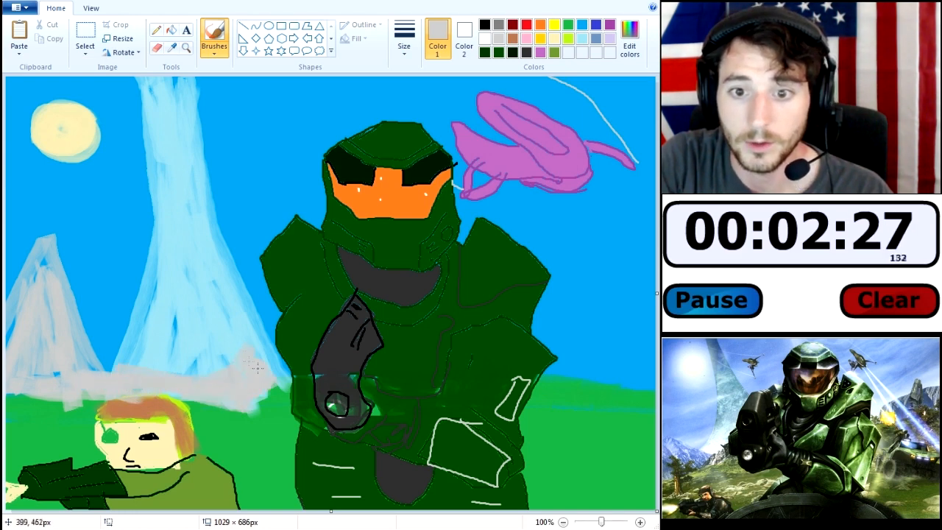
drag(248, 361, 286, 378)
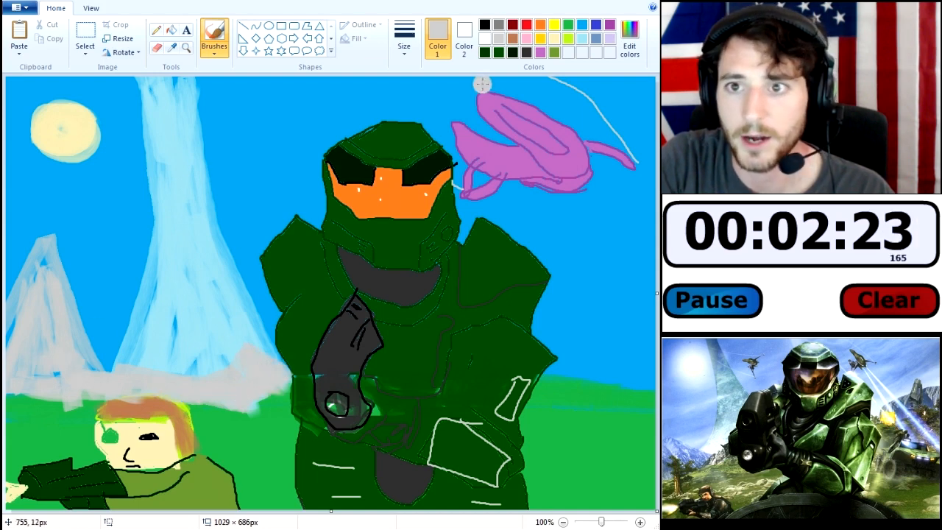
- Paint white snow on the tall gray mountain's peak and along the low ridge
click(484, 38)
mouse_move(37, 269)
mouse_down()
mouse_move(37, 248)
mouse_move(73, 271)
mouse_up()
drag(112, 367, 161, 373)
drag(238, 361, 255, 343)
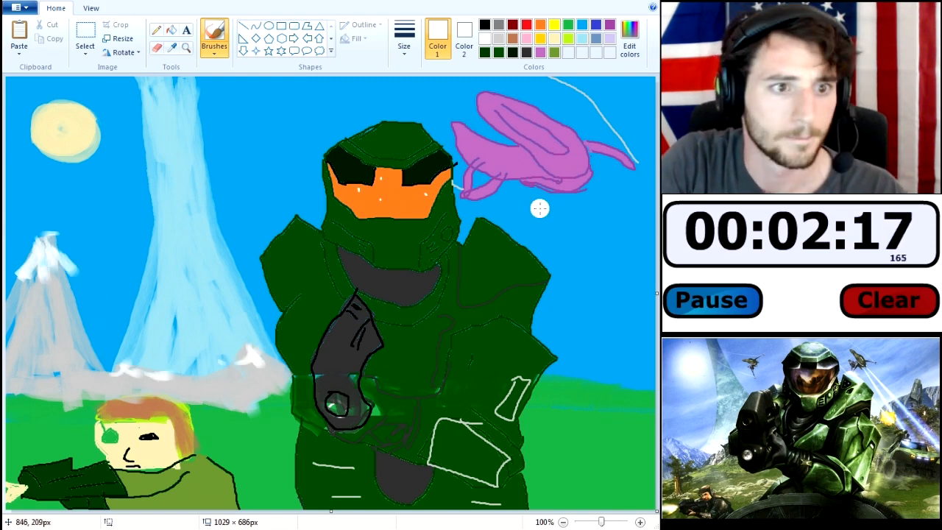
- Paint a light gray mountain on the horizon below the purple alien ship and give it a white snow cap
click(498, 38)
mouse_move(582, 377)
mouse_down()
mouse_move(626, 237)
mouse_move(648, 438)
mouse_up()
mouse_move(620, 347)
mouse_down()
mouse_move(556, 397)
mouse_move(575, 391)
mouse_move(601, 346)
mouse_move(556, 414)
mouse_move(610, 341)
mouse_move(617, 279)
mouse_move(630, 296)
mouse_move(619, 362)
mouse_move(641, 387)
mouse_move(623, 402)
mouse_move(605, 373)
mouse_move(564, 428)
mouse_move(606, 391)
mouse_move(623, 301)
mouse_move(632, 367)
mouse_move(618, 270)
mouse_move(583, 371)
mouse_move(567, 388)
mouse_move(588, 396)
mouse_up()
click(484, 38)
mouse_move(618, 254)
mouse_down()
mouse_move(639, 297)
mouse_move(622, 280)
mouse_move(625, 251)
mouse_move(634, 254)
mouse_up()
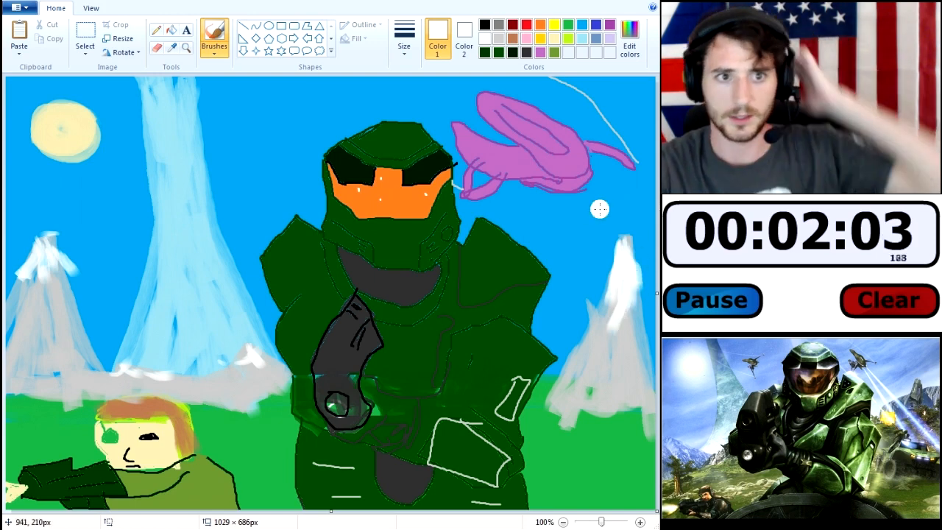
- Shade the lower part of Master Chief's orange visor with black strokes and paint a white glow on his gun's muzzle
click(484, 25)
mouse_move(362, 200)
mouse_down()
mouse_move(427, 203)
mouse_move(346, 201)
mouse_move(334, 186)
mouse_move(390, 193)
mouse_move(332, 190)
mouse_up()
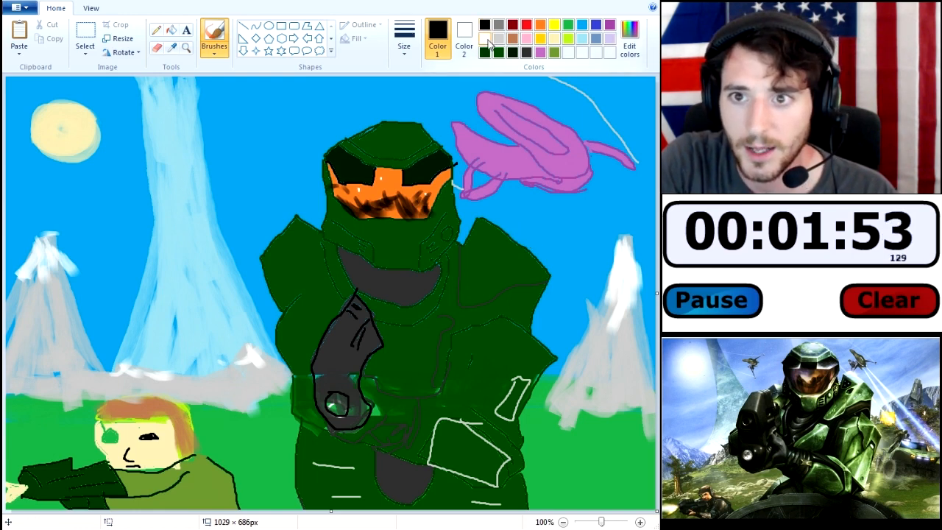
click(485, 38)
mouse_move(335, 401)
mouse_down()
mouse_move(324, 417)
mouse_move(335, 425)
mouse_move(354, 410)
mouse_up()
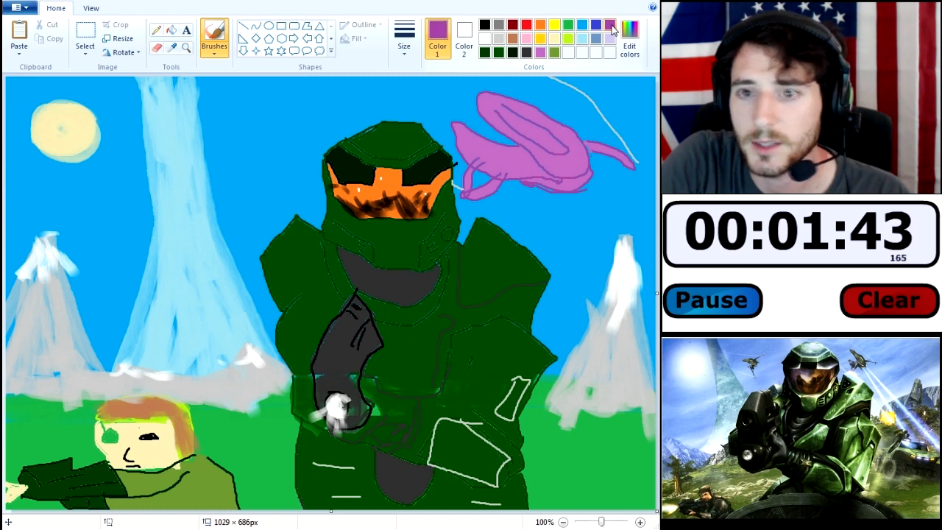
- Paint a second alien ship in purple between the light blue tower and Master Chief's helmet, with two protruding prongs
mouse_move(246, 116)
mouse_down()
mouse_move(279, 134)
mouse_move(234, 116)
mouse_move(248, 125)
mouse_move(234, 115)
mouse_move(263, 112)
mouse_move(296, 135)
mouse_move(275, 126)
mouse_move(293, 137)
mouse_move(291, 148)
mouse_move(291, 138)
mouse_move(270, 152)
mouse_move(297, 140)
mouse_move(210, 164)
mouse_move(259, 166)
mouse_up()
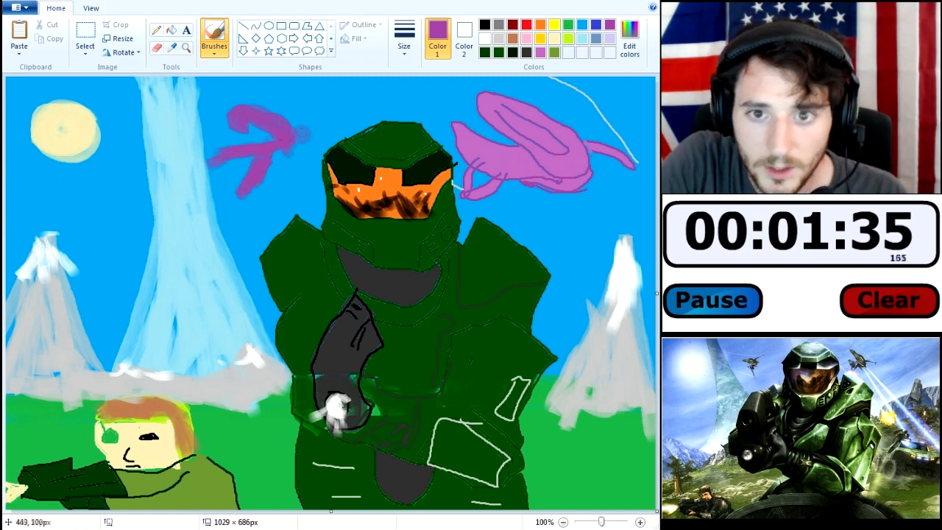
key(ctrl+z)
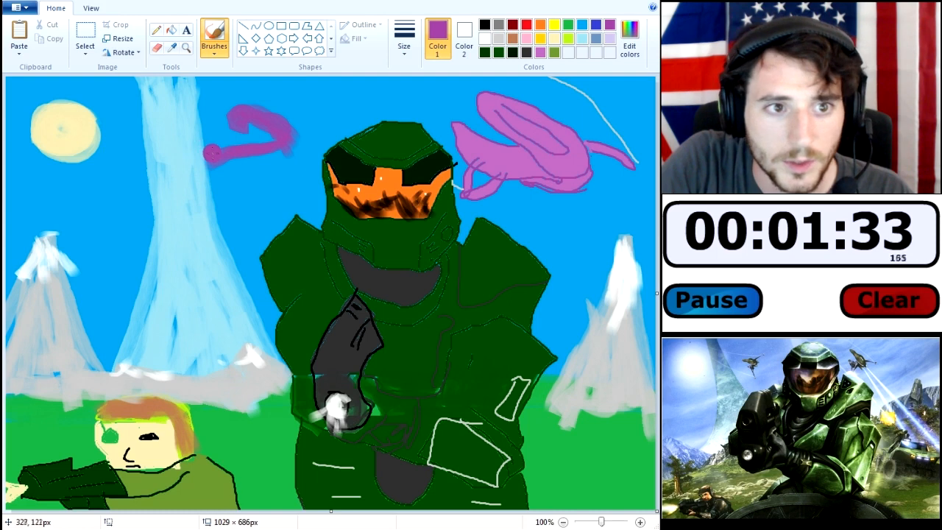
mouse_move(245, 148)
mouse_down()
mouse_move(209, 143)
mouse_move(251, 136)
mouse_move(288, 144)
mouse_move(274, 139)
mouse_up()
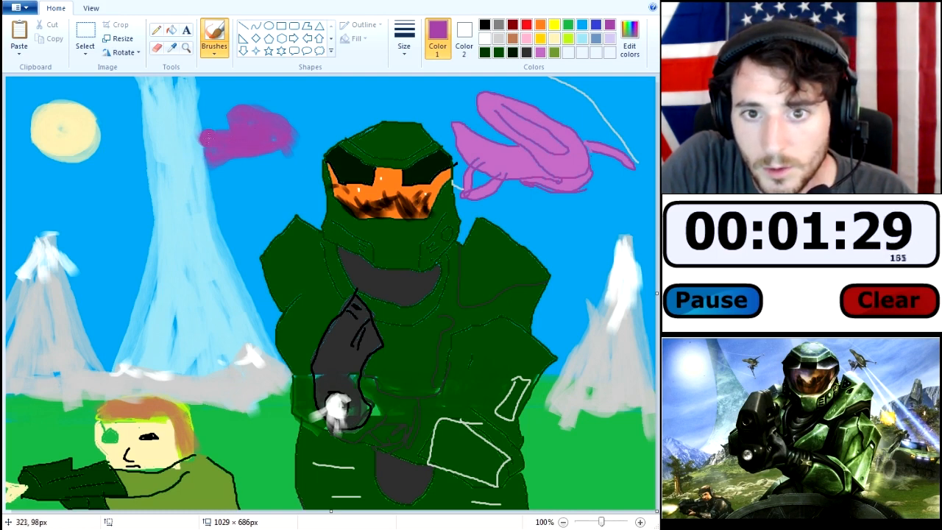
drag(208, 138, 219, 150)
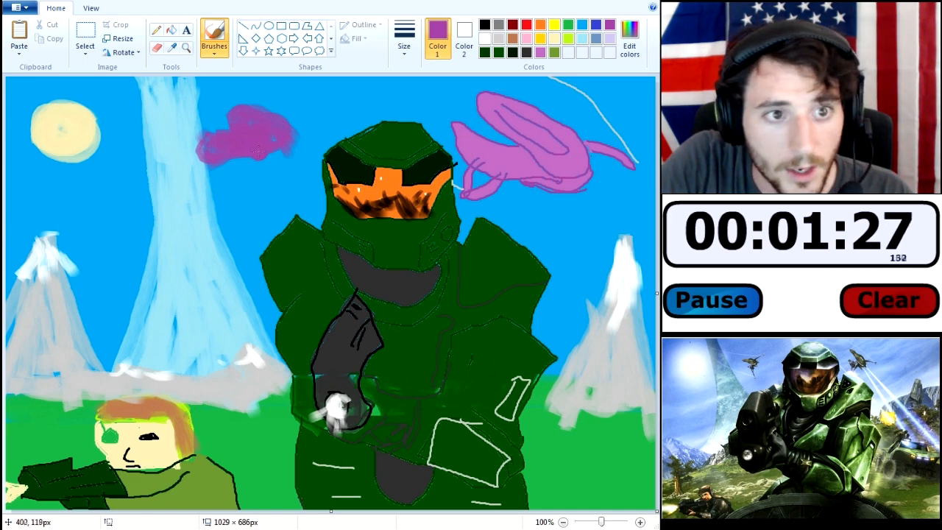
drag(251, 165, 250, 202)
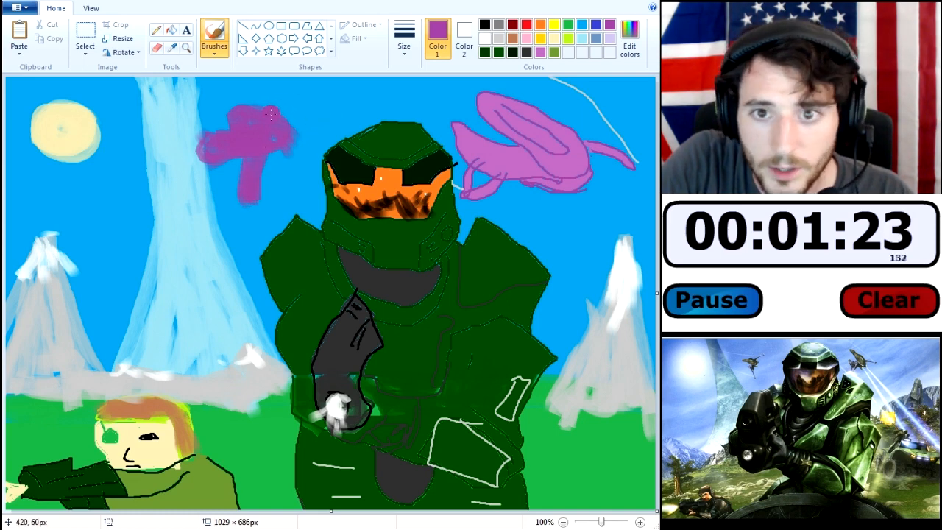
drag(286, 112, 336, 98)
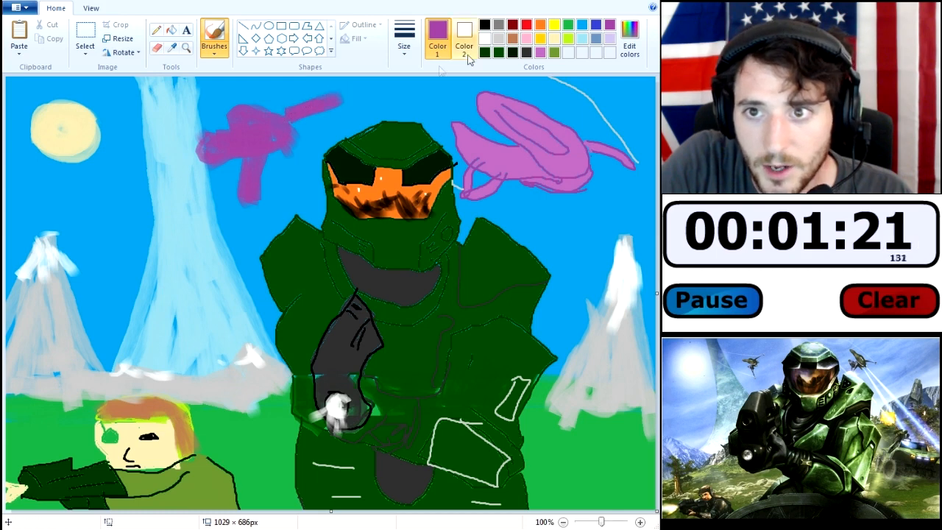
- Add white glows to the second ship's prong tips and lighter purple strokes over its body
click(485, 38)
click(337, 98)
click(252, 197)
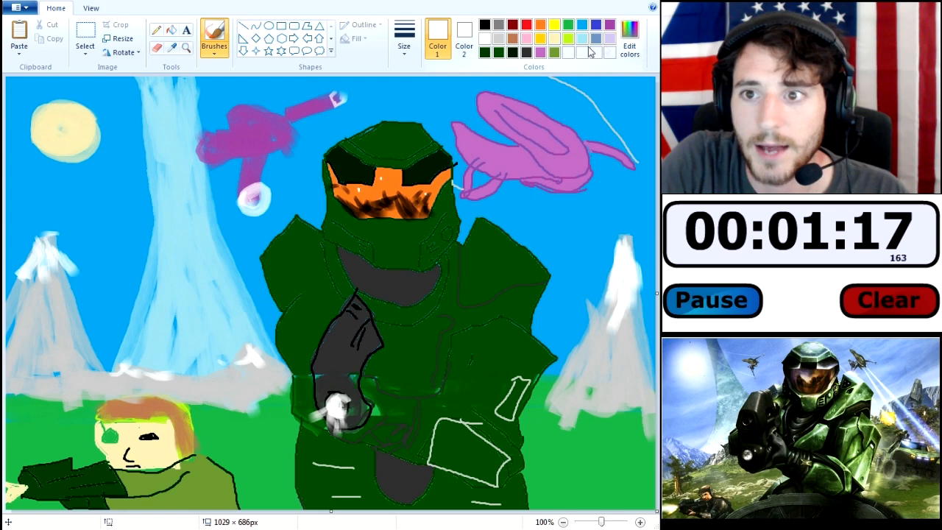
click(538, 53)
mouse_move(250, 94)
mouse_down()
mouse_move(239, 121)
mouse_move(269, 139)
mouse_move(232, 96)
mouse_move(270, 117)
mouse_move(239, 91)
mouse_move(270, 115)
mouse_move(235, 103)
mouse_move(265, 103)
mouse_move(289, 125)
mouse_move(244, 158)
mouse_move(269, 146)
mouse_move(200, 161)
mouse_move(193, 122)
mouse_move(211, 155)
mouse_move(237, 139)
mouse_move(219, 132)
mouse_move(262, 126)
mouse_move(198, 142)
mouse_move(281, 130)
mouse_move(249, 103)
mouse_move(303, 114)
mouse_move(343, 93)
mouse_up()
drag(244, 172, 256, 178)
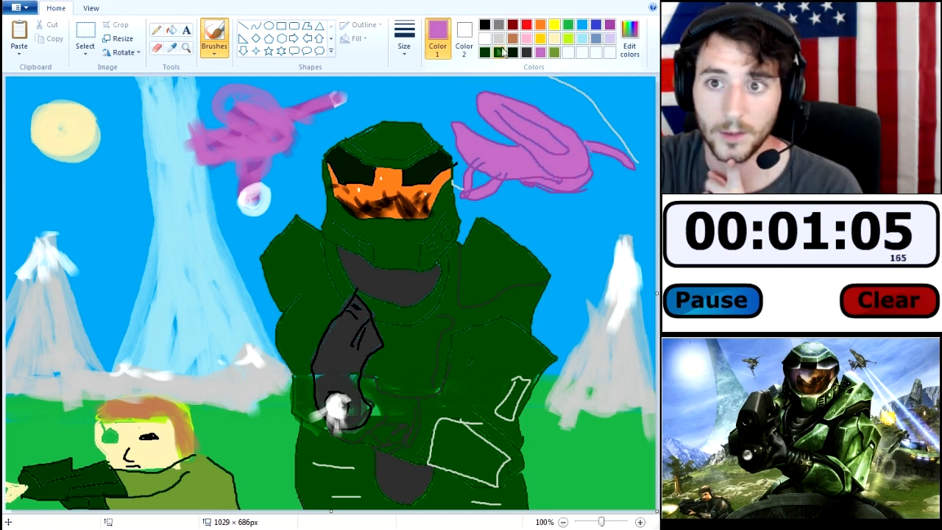
- Paint light gray trails curving away from both prong tips of the second ship
click(498, 38)
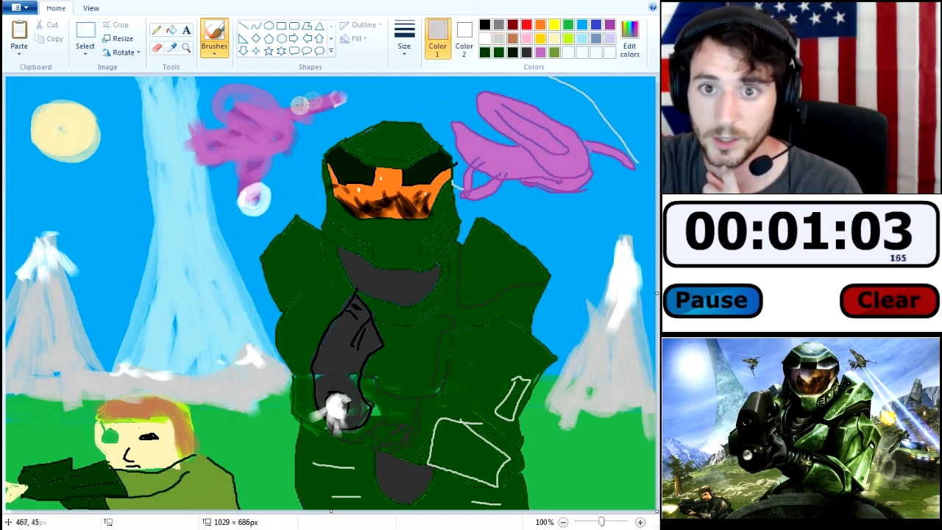
drag(342, 97, 290, 83)
mouse_move(250, 192)
mouse_down()
mouse_move(181, 170)
mouse_move(133, 140)
mouse_up()
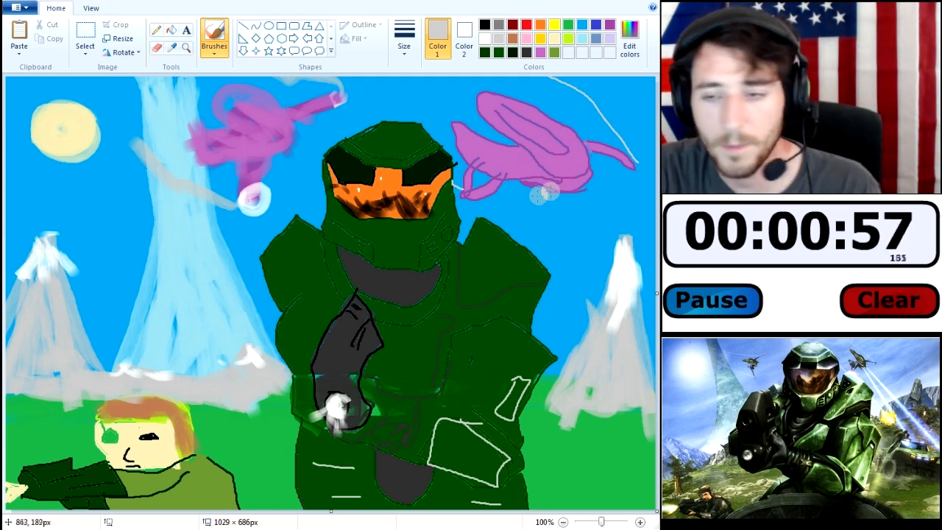
- Paint a vehicle's round wheels and basic body in a very dark colour in front of the mountain beside Master Chief
click(518, 55)
mouse_move(573, 397)
mouse_down()
mouse_move(552, 427)
mouse_move(581, 442)
mouse_move(570, 449)
mouse_up()
mouse_move(637, 421)
mouse_down()
mouse_move(651, 397)
mouse_move(635, 439)
mouse_up()
mouse_move(568, 388)
mouse_down()
mouse_move(596, 404)
mouse_move(649, 387)
mouse_move(644, 368)
mouse_move(611, 351)
mouse_move(570, 352)
mouse_move(547, 333)
mouse_move(559, 392)
mouse_move(539, 369)
mouse_move(563, 344)
mouse_move(552, 351)
mouse_move(576, 369)
mouse_move(615, 355)
mouse_move(608, 380)
mouse_move(580, 369)
mouse_move(649, 369)
mouse_move(618, 398)
mouse_up()
- Darken the vehicle's body with black strokes and add light gray details between its wheels
click(484, 24)
mouse_move(592, 350)
mouse_down()
mouse_move(643, 361)
mouse_move(611, 369)
mouse_move(629, 386)
mouse_move(595, 401)
mouse_move(640, 390)
mouse_move(579, 397)
mouse_move(594, 421)
mouse_move(647, 427)
mouse_up()
click(498, 38)
mouse_move(587, 398)
mouse_down()
mouse_move(593, 424)
mouse_move(625, 417)
mouse_up()
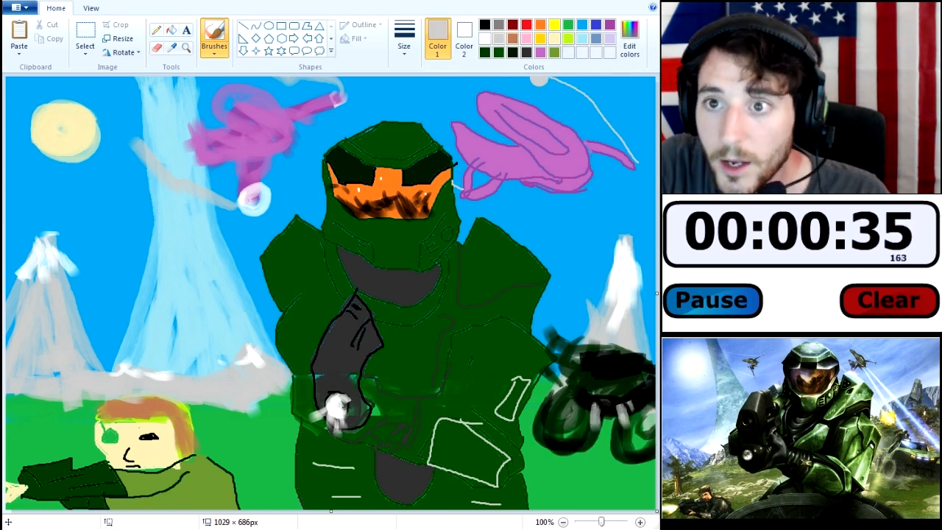
- Paint a near-black green turret gun on top of the vehicle and a brown gunner figure behind it
click(512, 53)
mouse_move(587, 353)
mouse_down()
mouse_move(571, 340)
mouse_move(576, 357)
mouse_move(579, 298)
mouse_move(603, 330)
mouse_up()
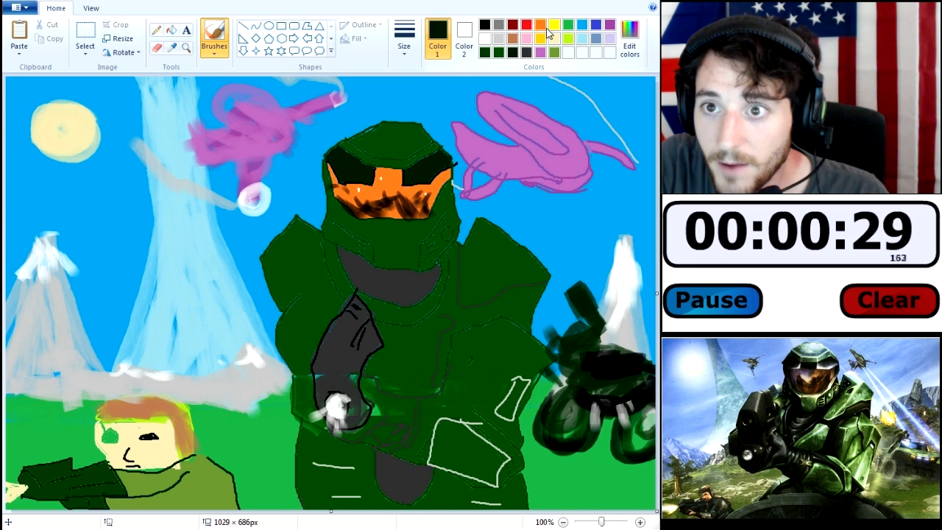
click(513, 39)
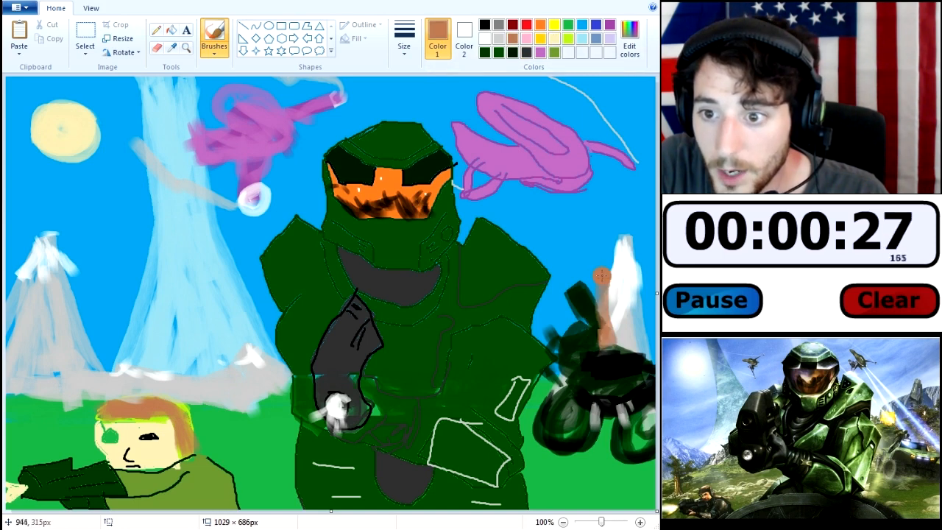
drag(602, 283, 603, 349)
- Paint a line of pale yellow gunfire streaks from the vehicle's turret toward the large purple alien ship
click(554, 38)
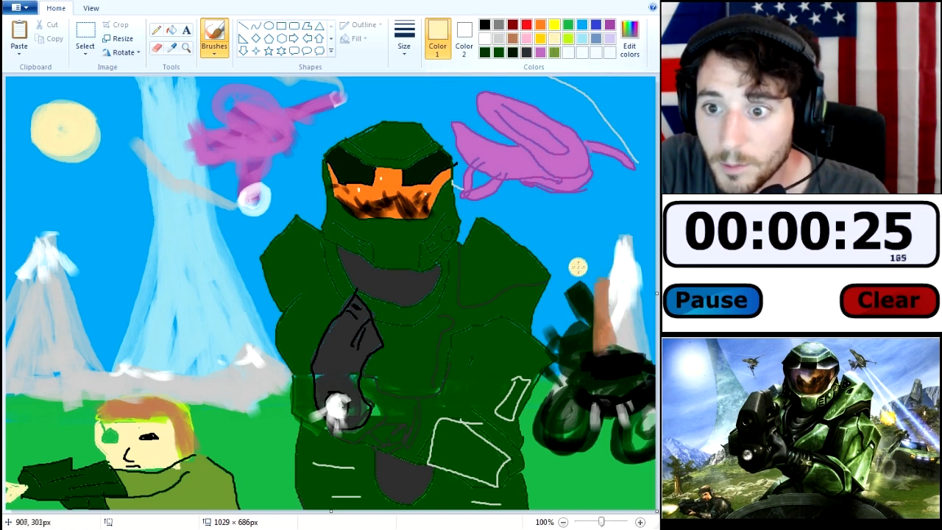
drag(571, 250, 581, 274)
drag(552, 226, 563, 247)
drag(512, 188, 548, 212)
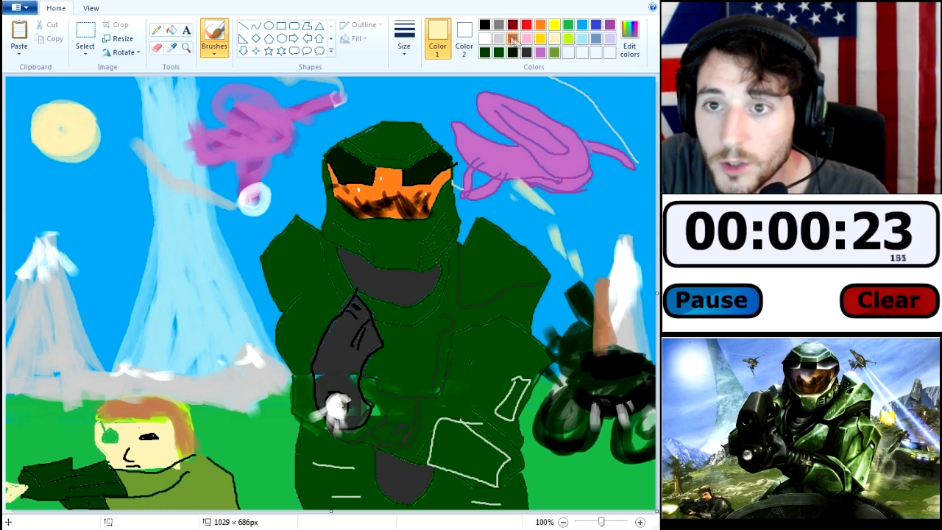
- Paint green clothing over the brown gunner and add more pale yellow gunfire streaks toward the alien ship
click(568, 25)
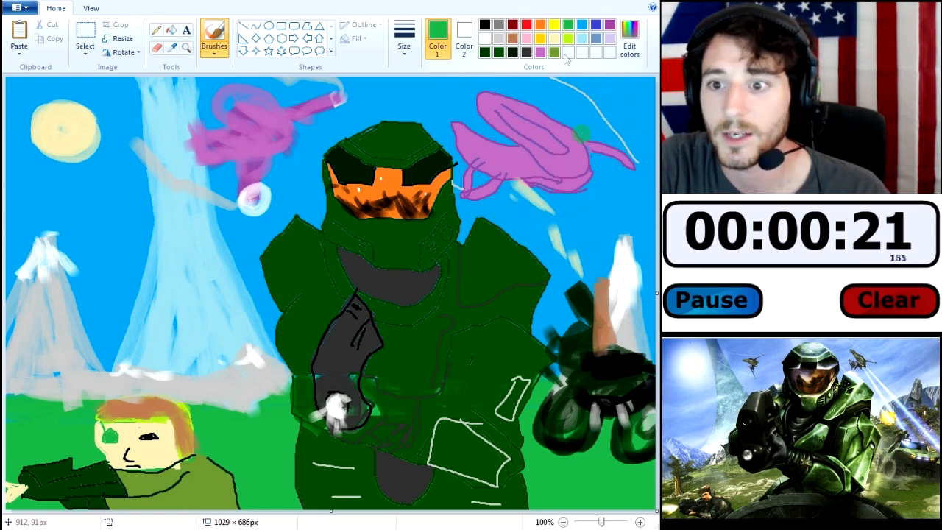
click(605, 285)
mouse_move(601, 312)
mouse_down()
mouse_move(599, 337)
mouse_move(612, 297)
mouse_up()
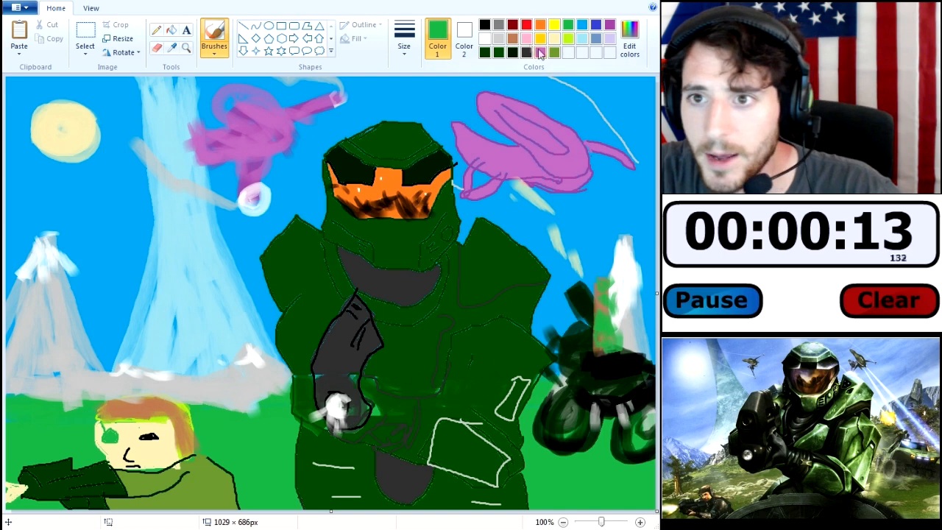
click(554, 38)
mouse_move(543, 206)
mouse_down()
mouse_move(557, 244)
mouse_move(572, 251)
mouse_up()
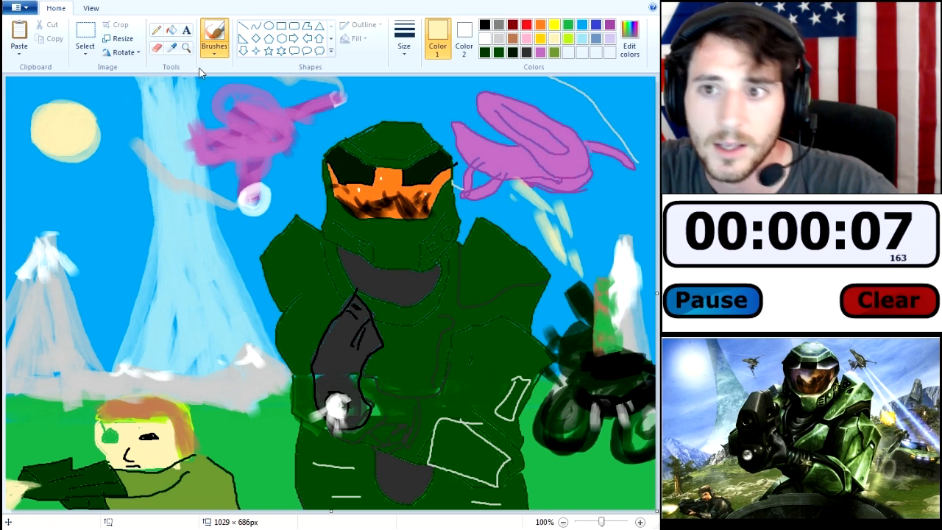
- Draw a black smiling face on the sun and reset the countdown timer
click(485, 24)
mouse_move(71, 115)
mouse_down()
mouse_move(62, 128)
mouse_move(76, 146)
mouse_up()
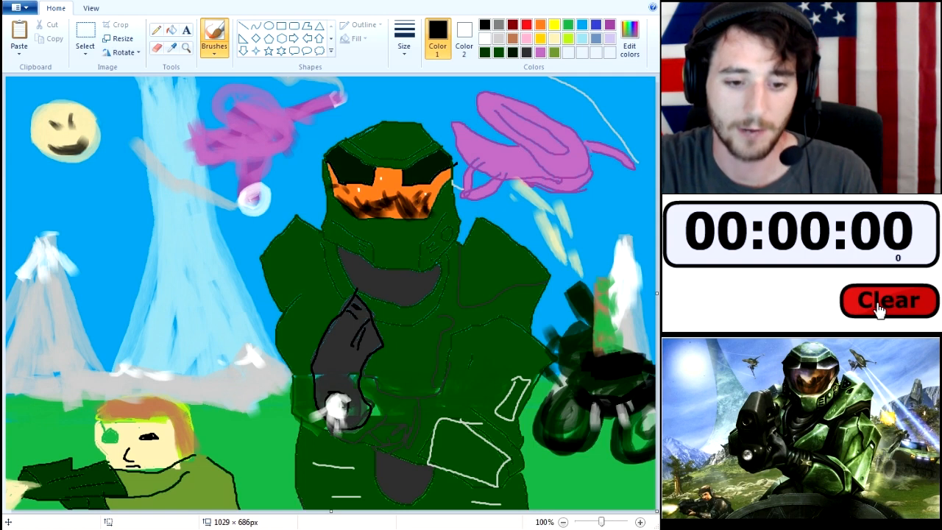
click(905, 301)
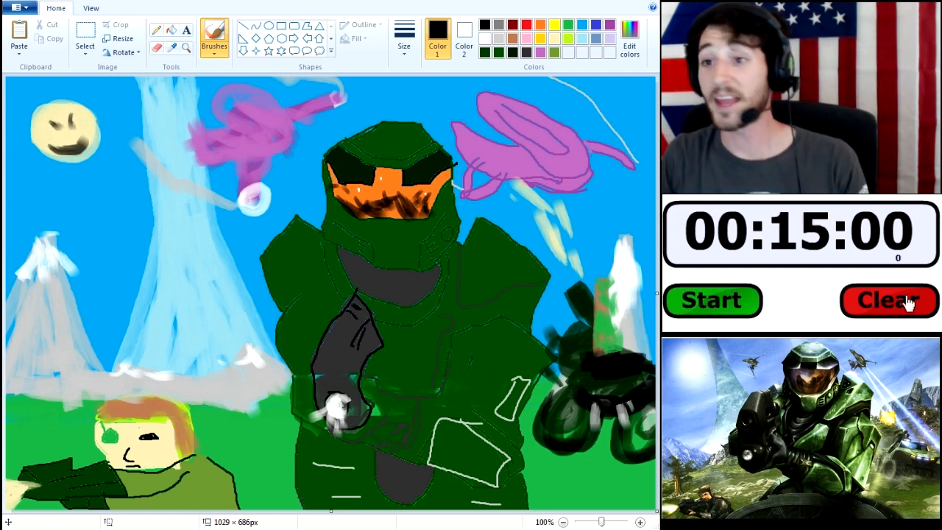